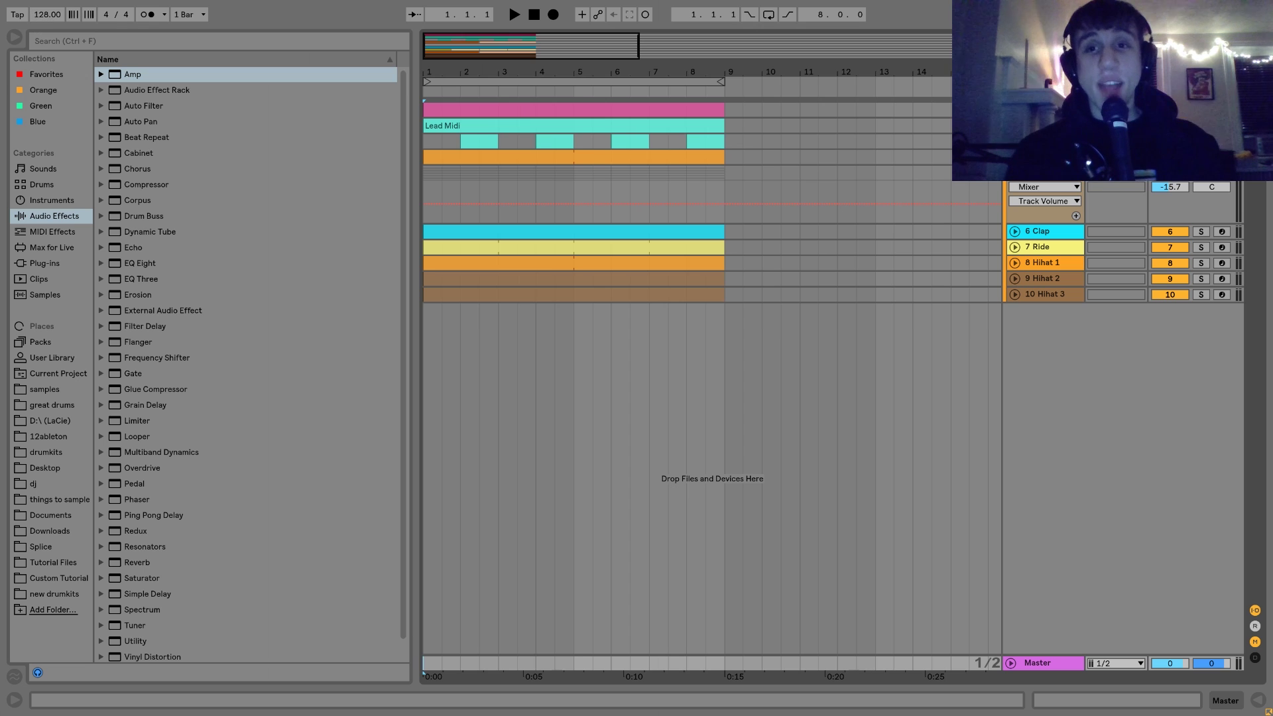
Step: Solo the Pad track, unfold its lane and play the pad on its own
{"action": "left_click", "coordinate": [1201, 125]}
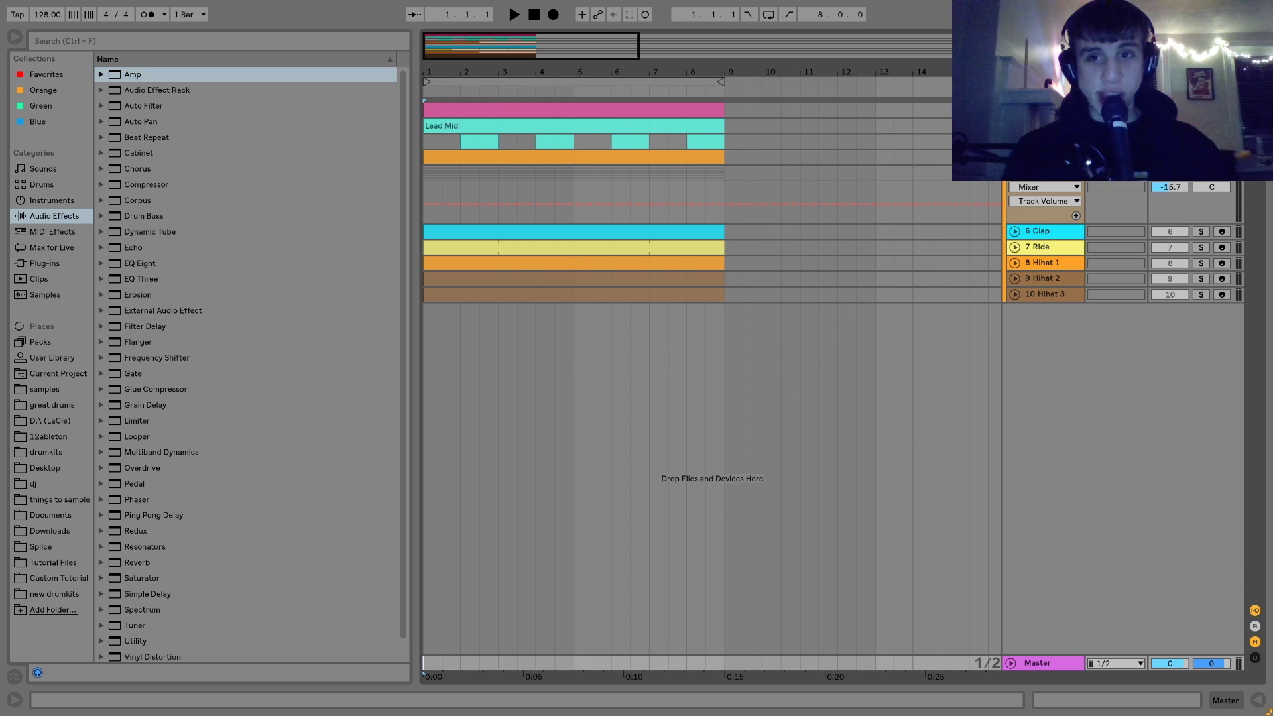
{"action": "left_click", "coordinate": [1011, 110]}
{"action": "key", "text": "space"}
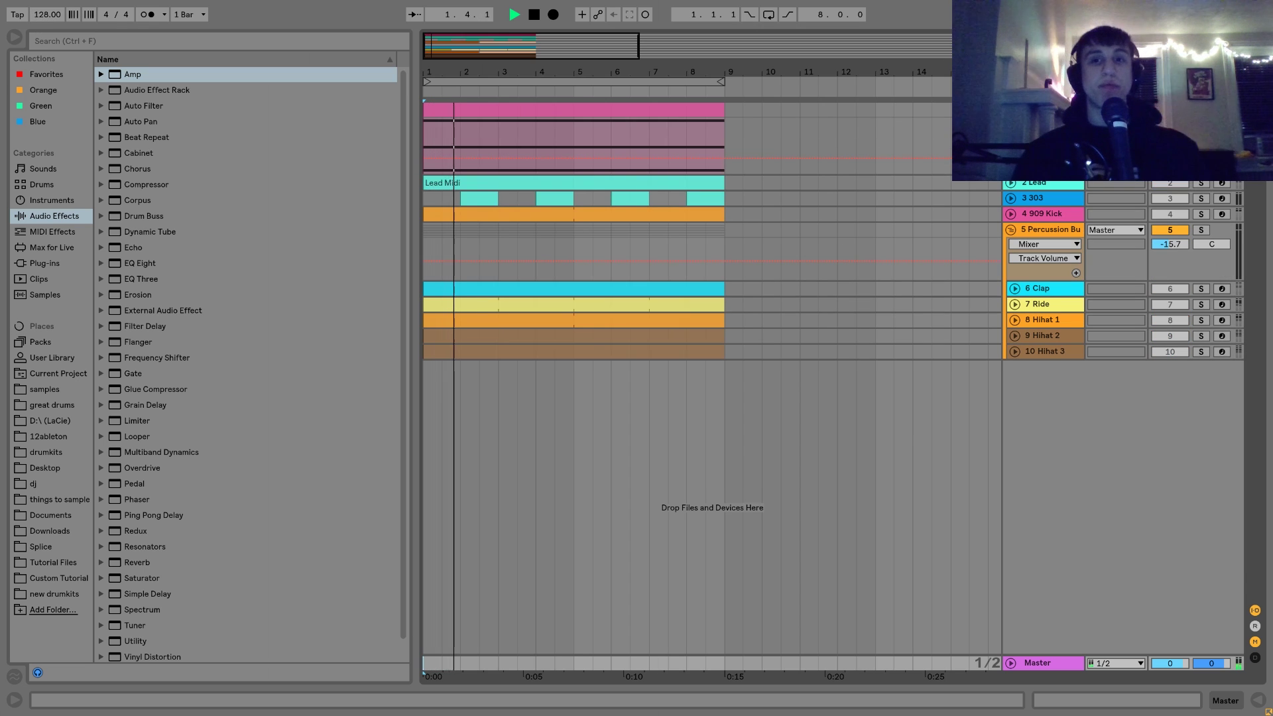
{"action": "key", "text": "space"}
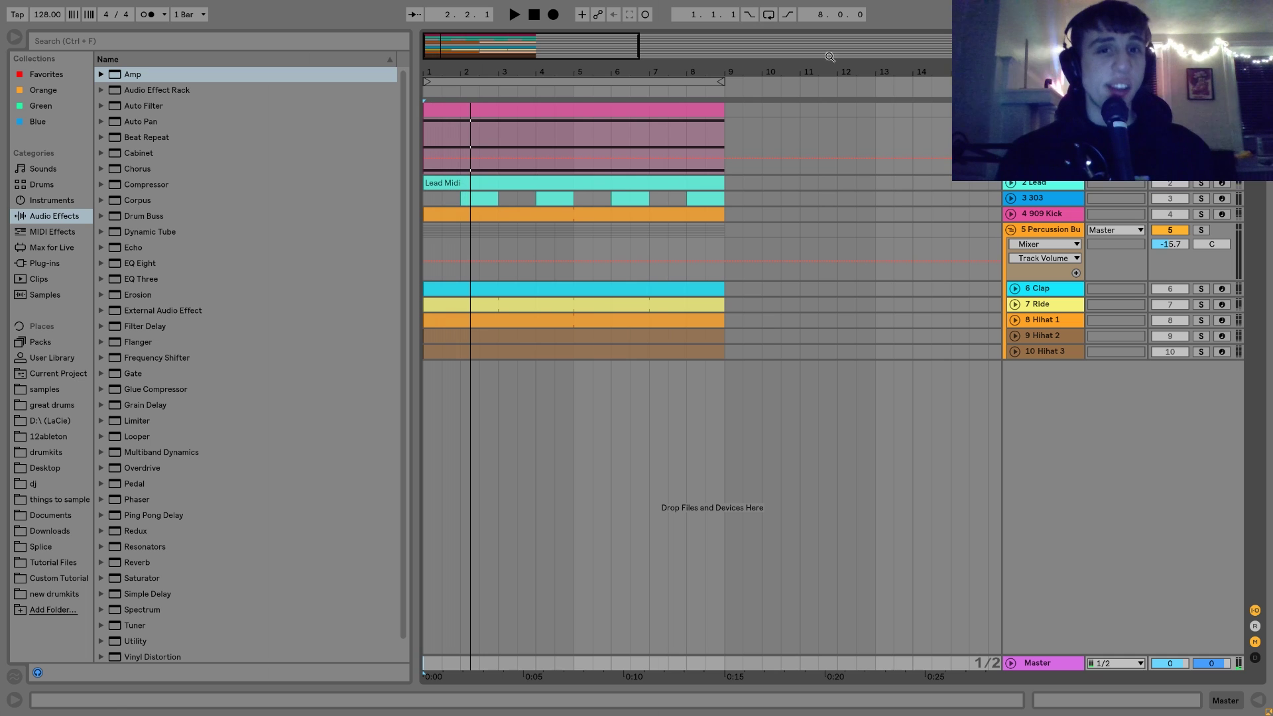
Step: Open the pad clip's notes and transpose the F#3 note down one octave to F#2
{"action": "double_click", "coordinate": [656, 109]}
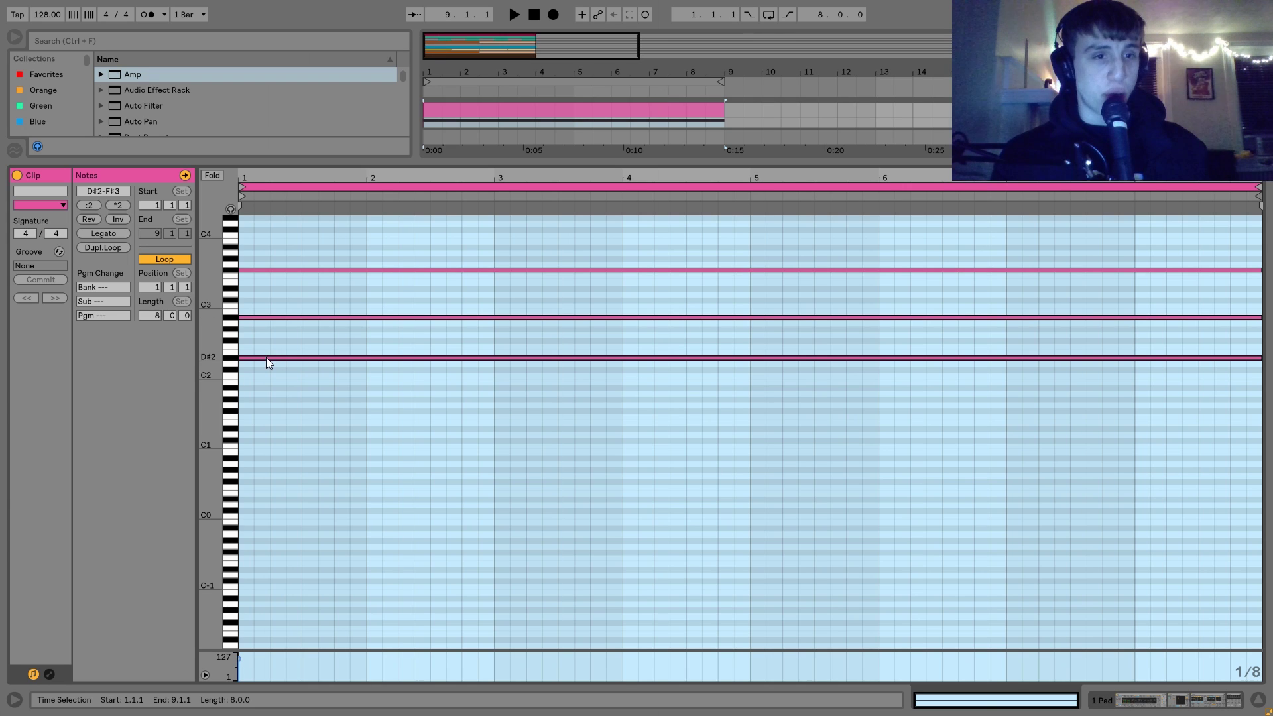
{"action": "left_click", "coordinate": [333, 261]}
{"action": "left_click", "coordinate": [336, 268]}
{"action": "key", "text": "shift+Down"}
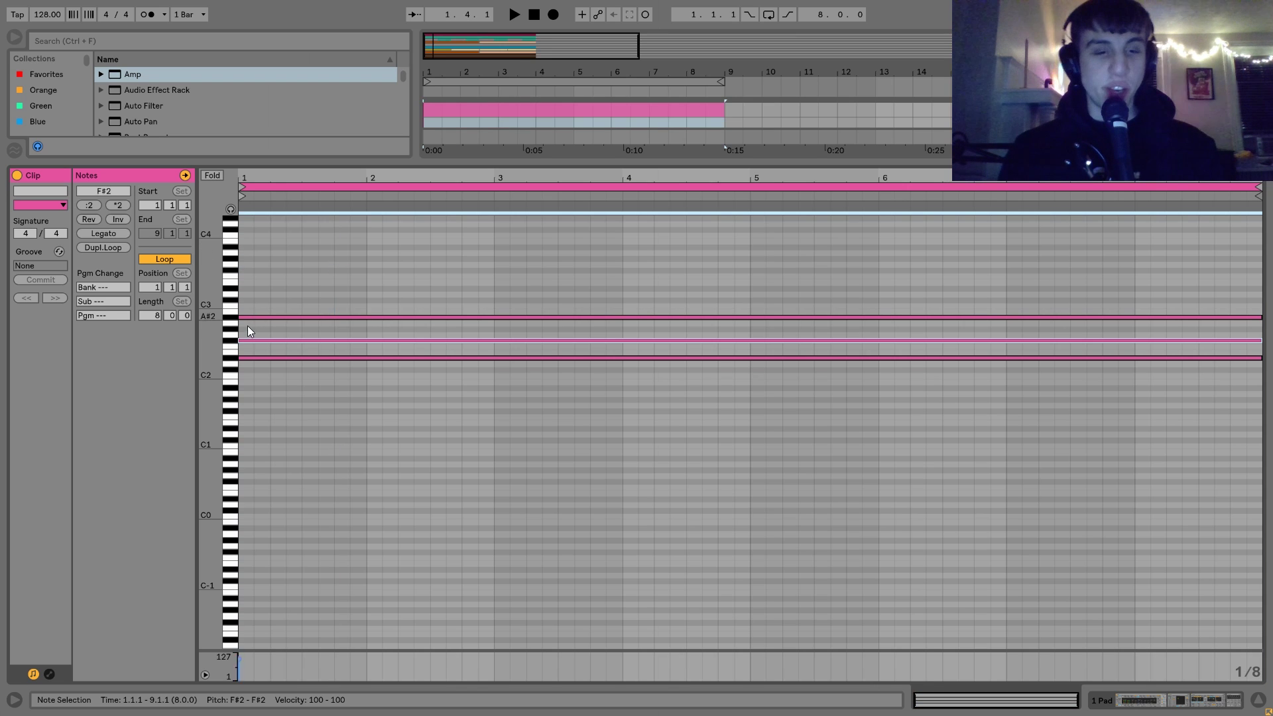
Step: Enable note preview in the pad clip, transpose the F#2 note up an octave to F#3, and play the chord
{"action": "left_click", "coordinate": [231, 210]}
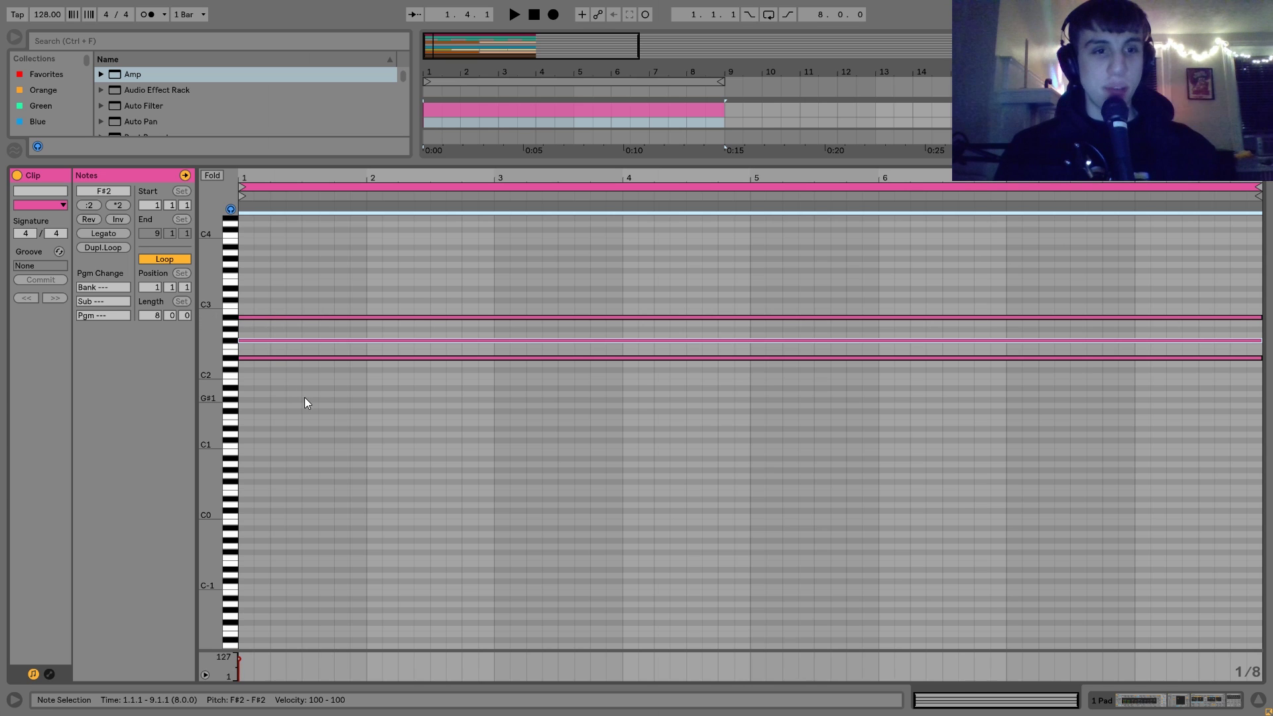
{"action": "left_click", "coordinate": [312, 333]}
{"action": "left_click", "coordinate": [315, 342]}
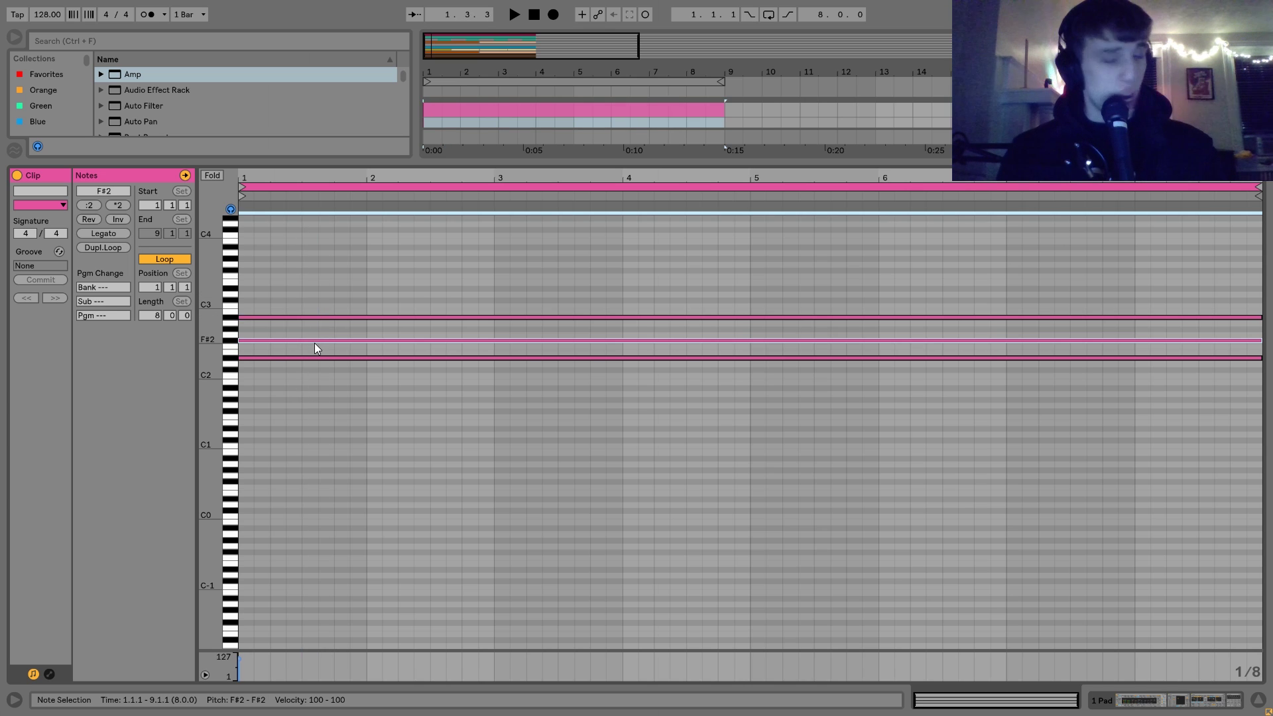
{"action": "key", "text": "shift+Up"}
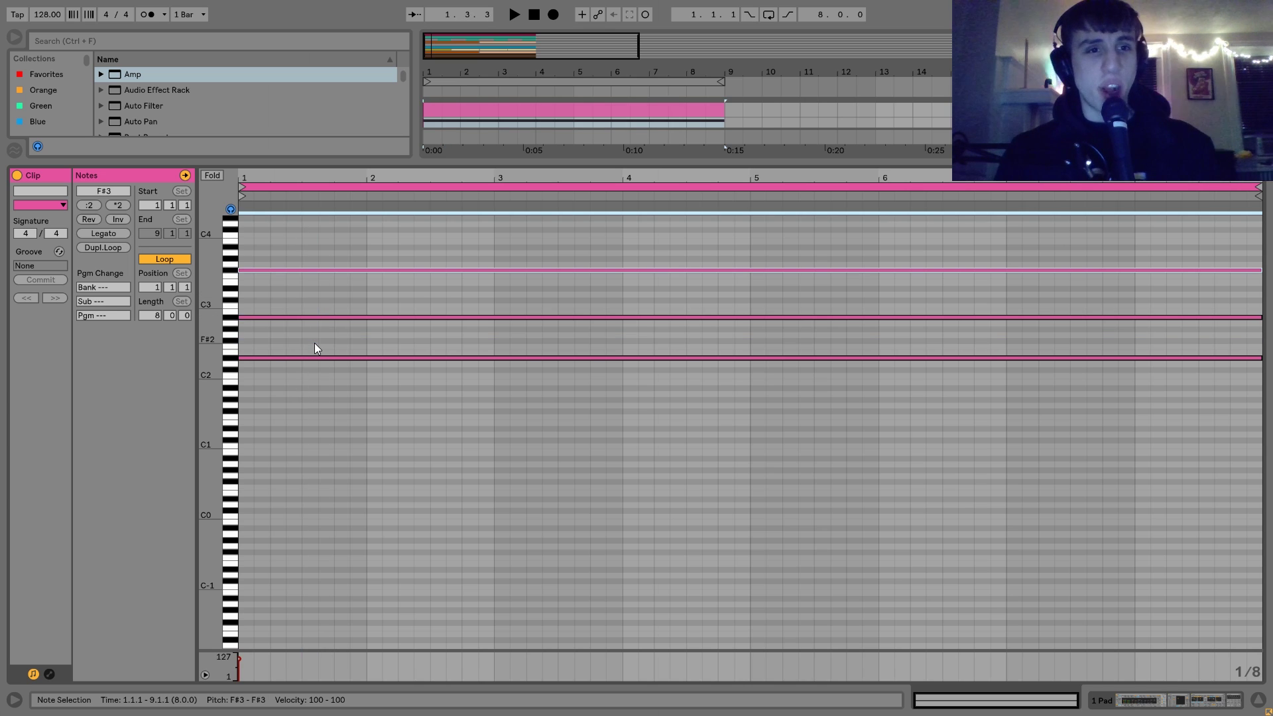
{"action": "key", "text": "space"}
{"action": "key", "text": "space"}
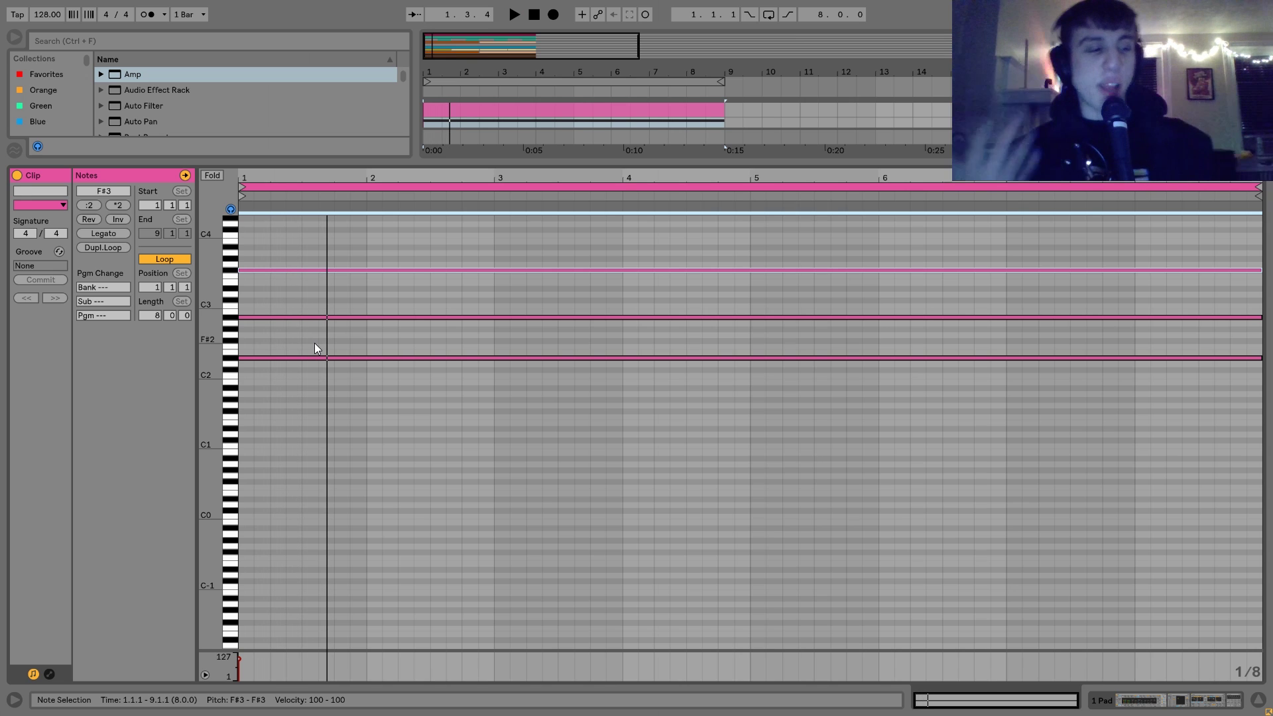
Step: Examine the pad's Analog filter 1 settings and available filter types, and play the sound several times
{"action": "left_click", "coordinate": [1124, 705]}
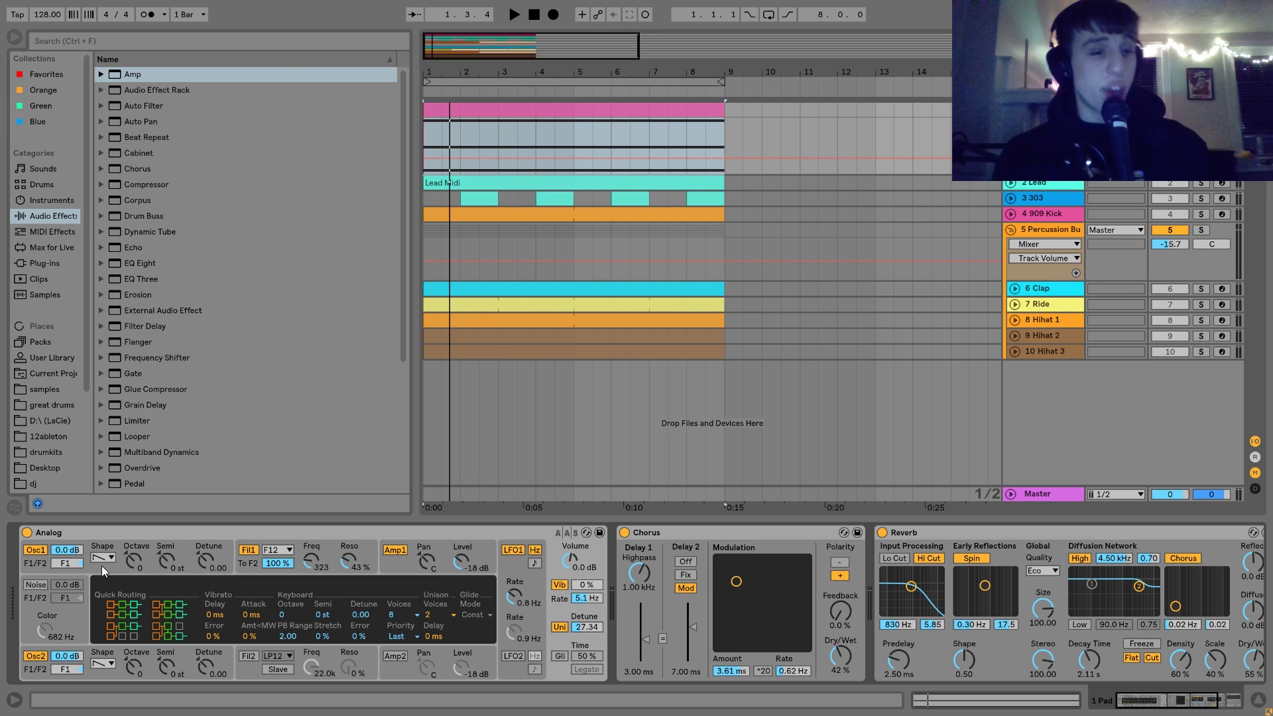
{"action": "left_click", "coordinate": [249, 566]}
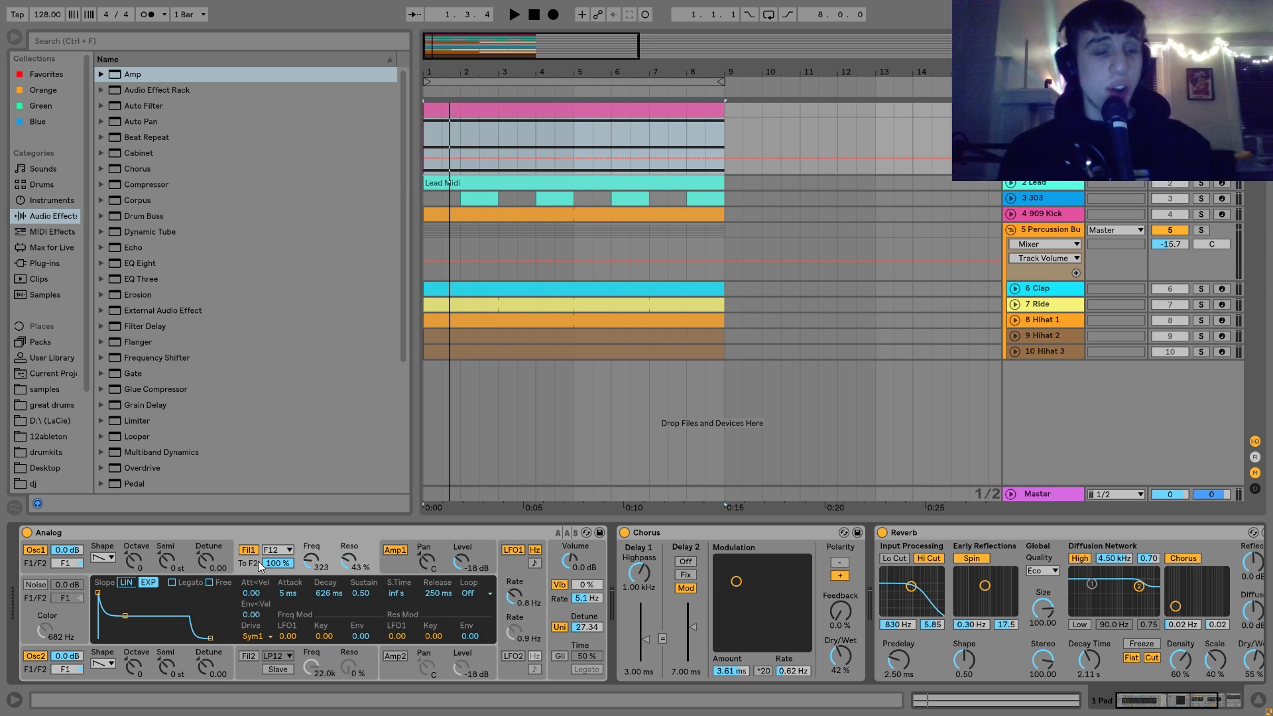
{"action": "left_click", "coordinate": [277, 551]}
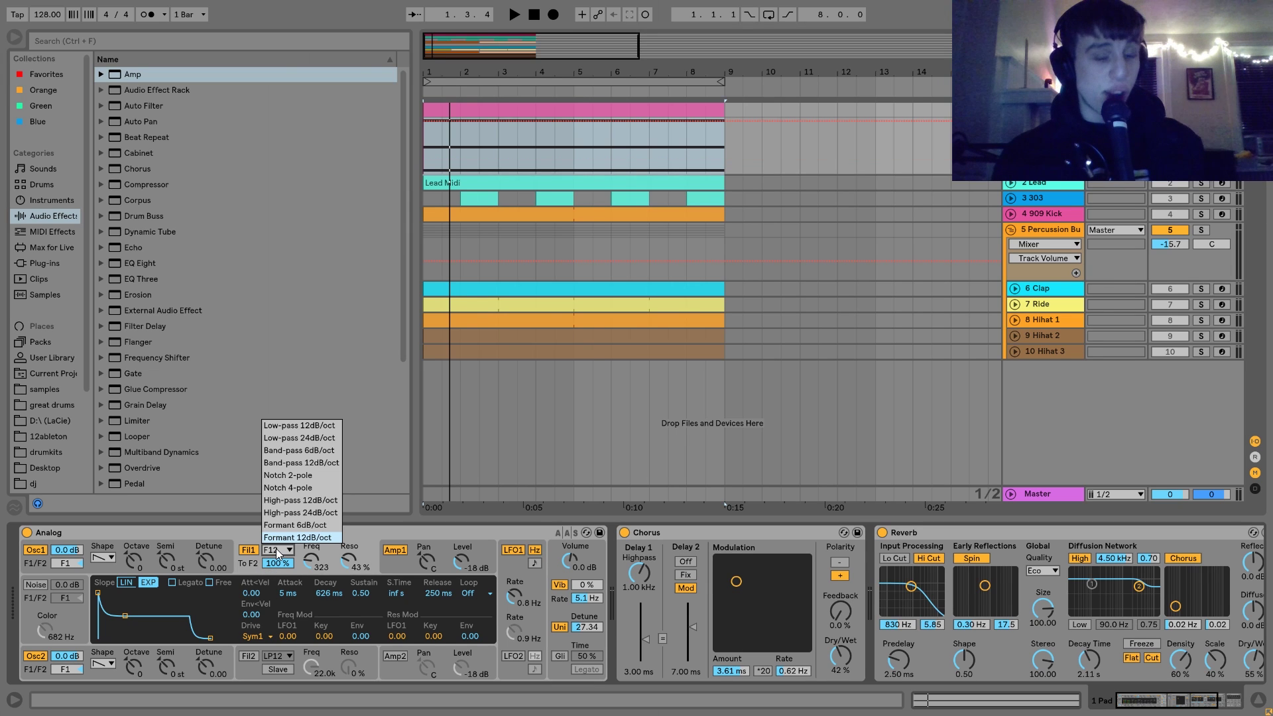
{"action": "left_click", "coordinate": [277, 553]}
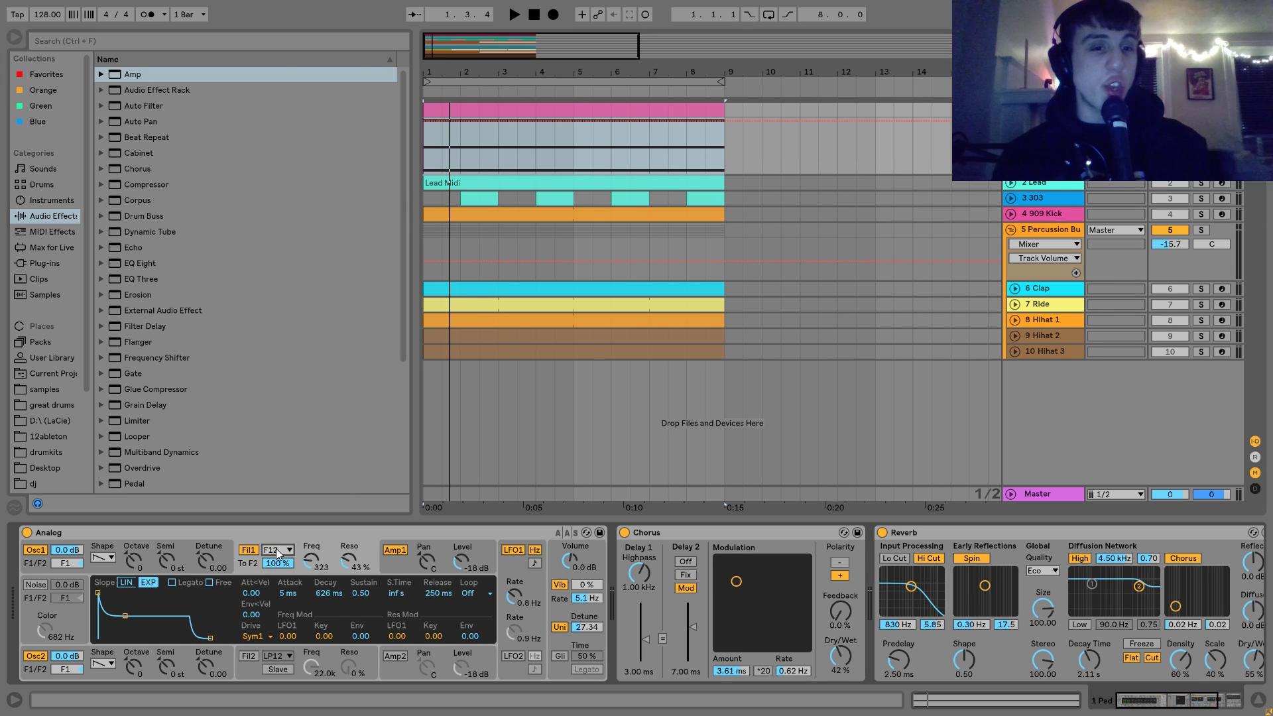
{"action": "key", "text": "space"}
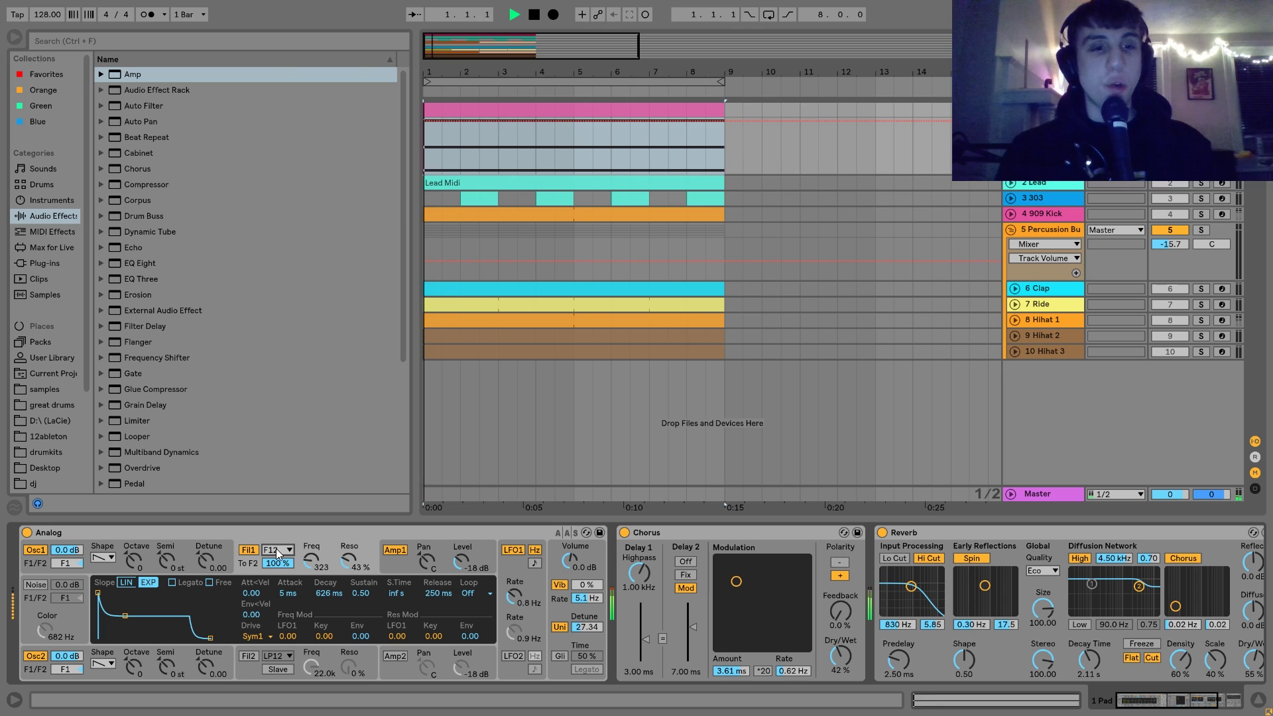
{"action": "key", "text": "space"}
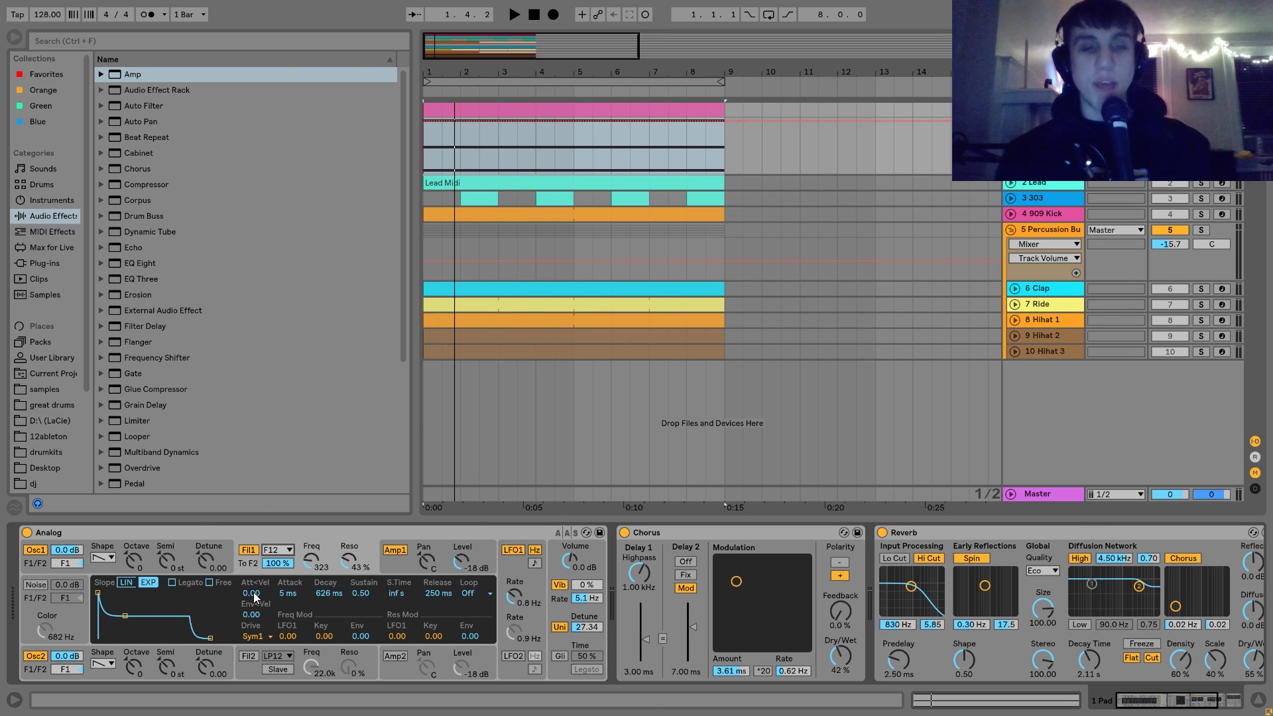
{"action": "key", "text": "space"}
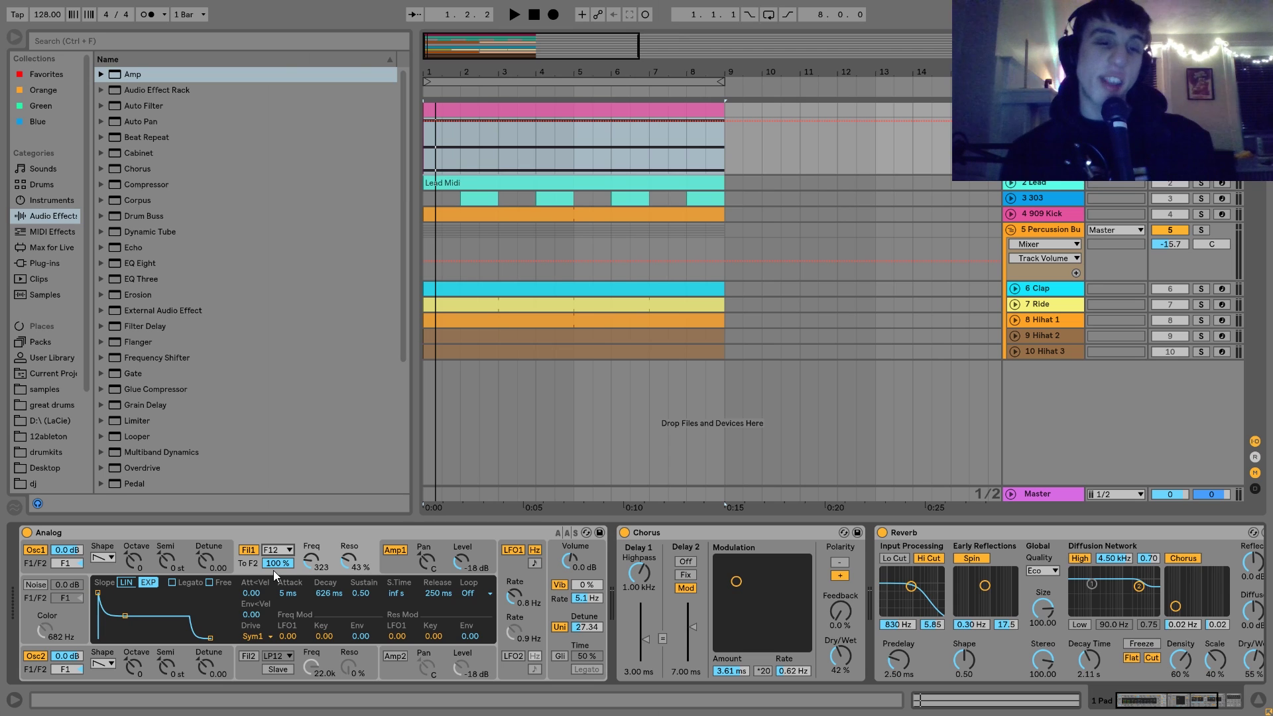
{"action": "key", "text": "space"}
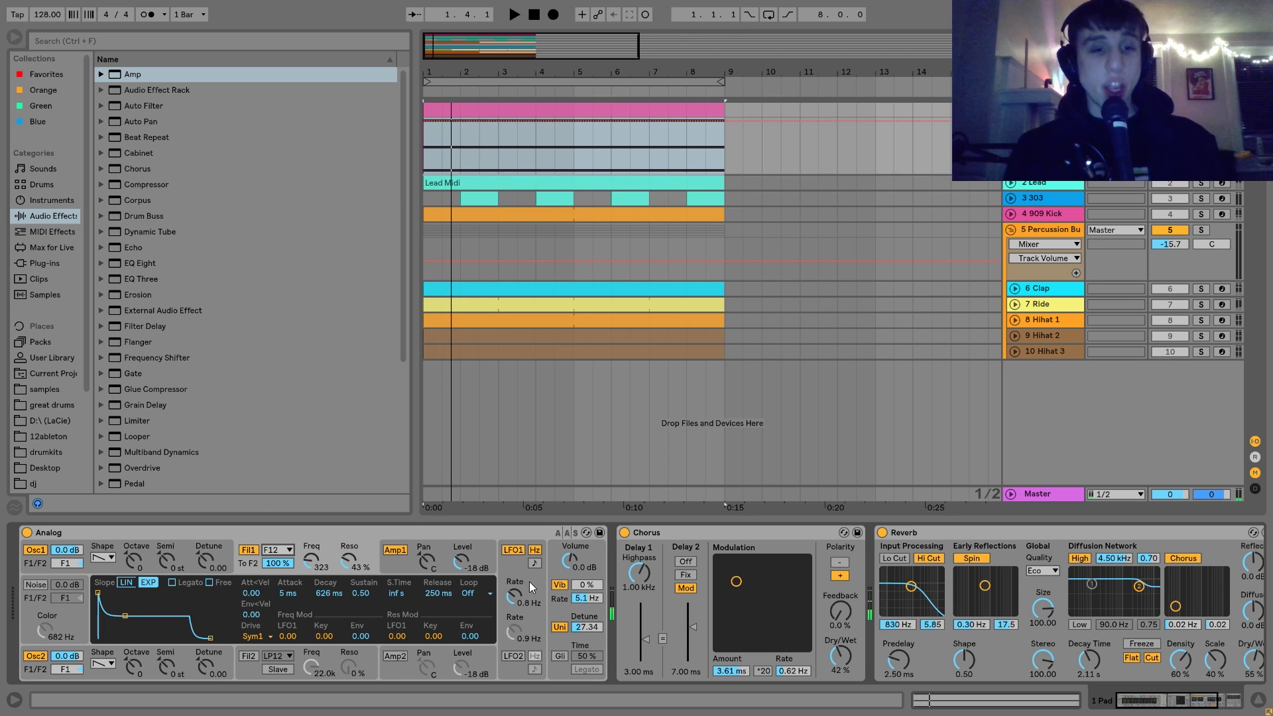
Step: Turn off vibrato in the pad's Analog synth and play the pad
{"action": "left_click", "coordinate": [557, 571]}
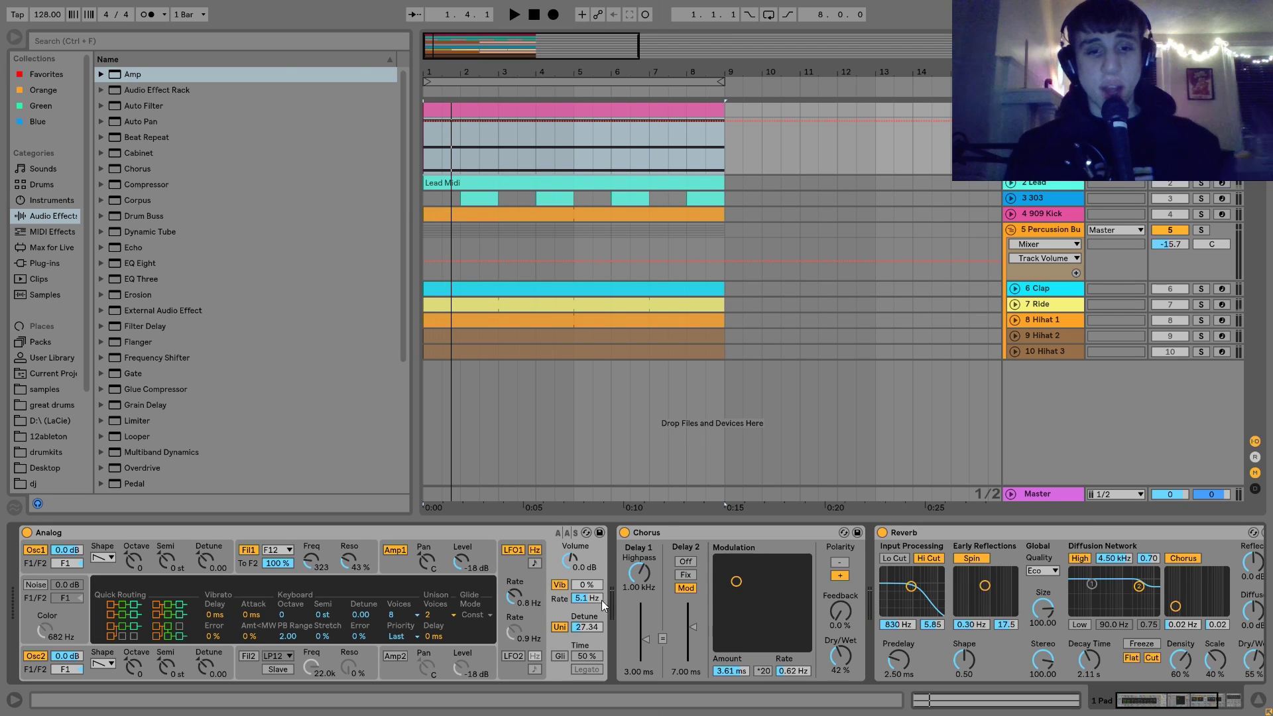
{"action": "left_click", "coordinate": [560, 585]}
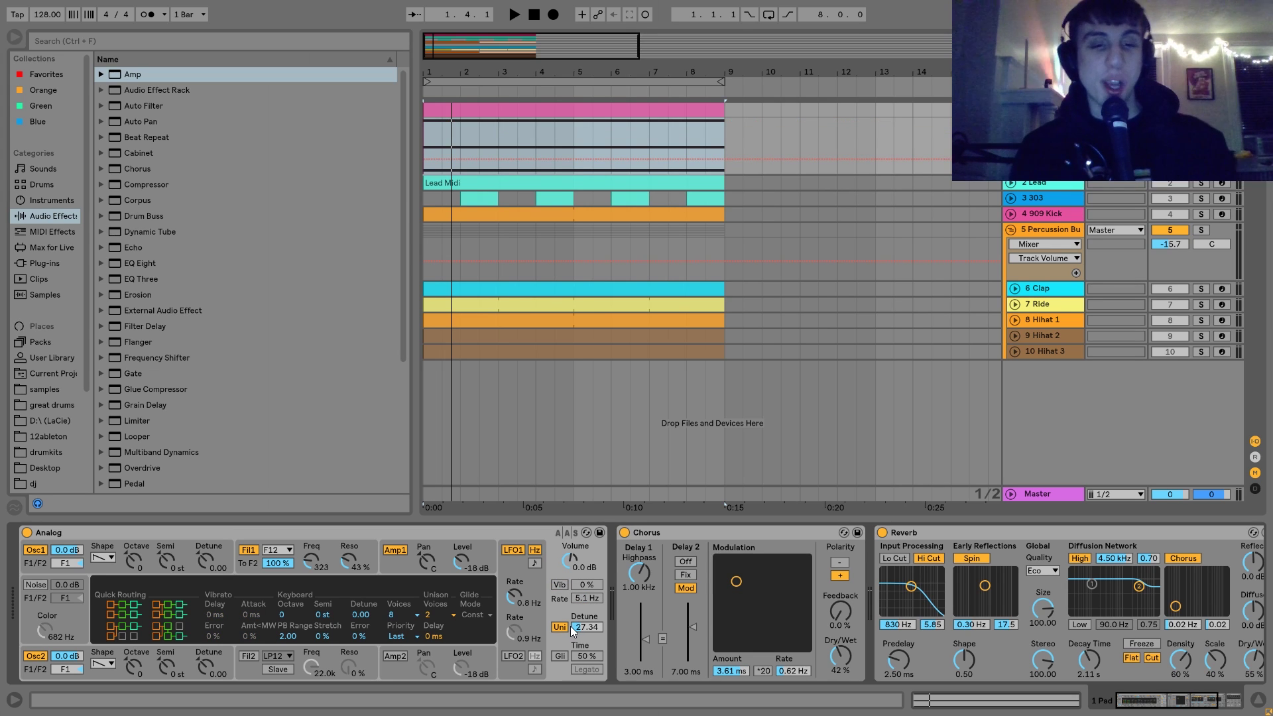
{"action": "key", "text": "space"}
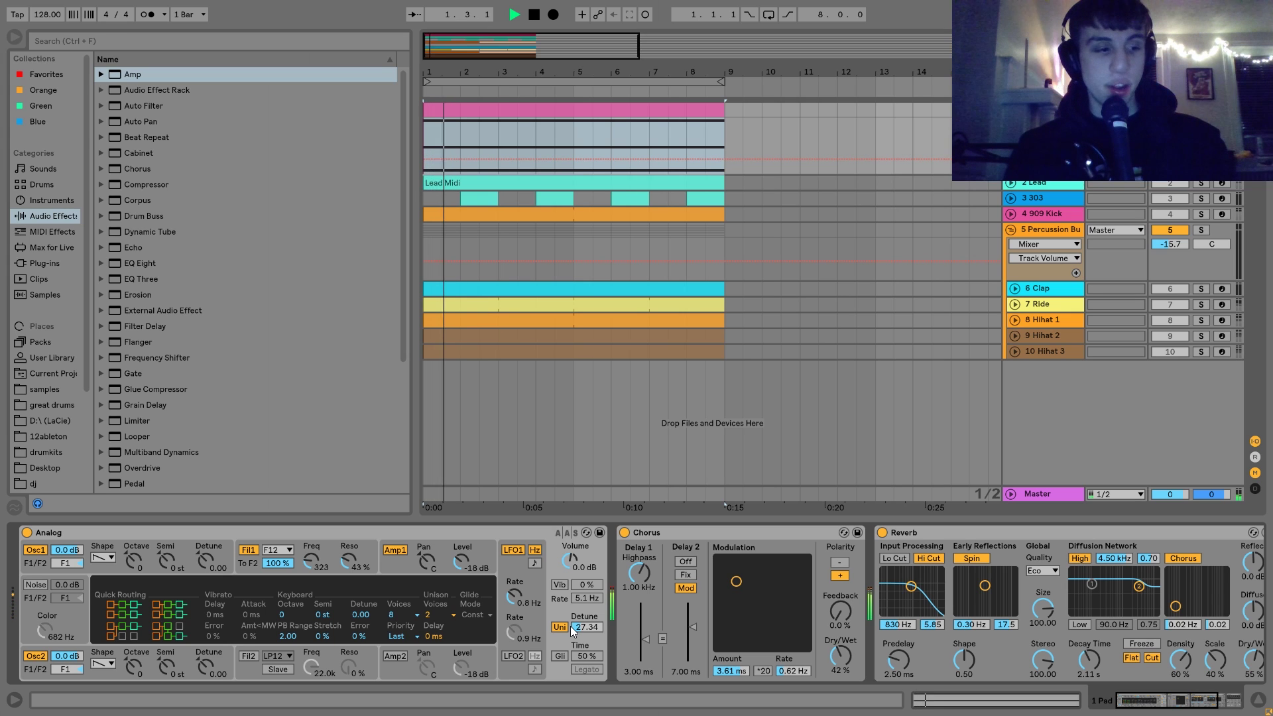
{"action": "key", "text": "space"}
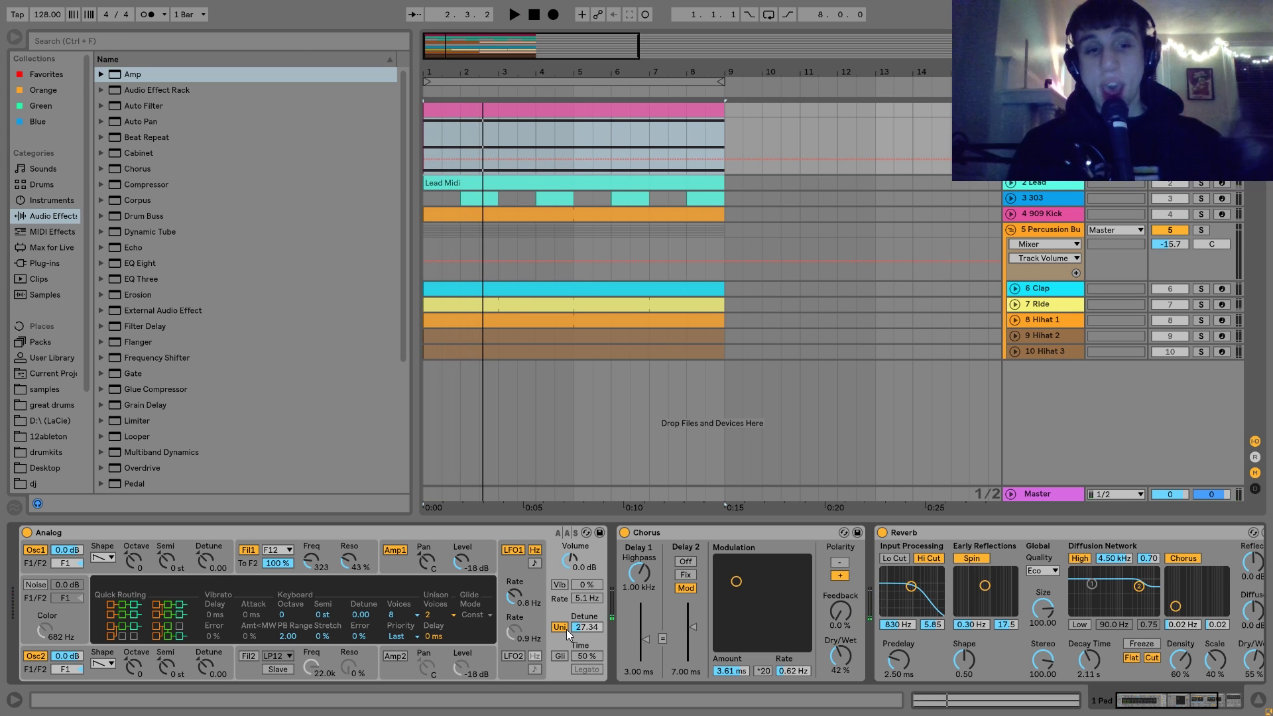
Step: Delete the Auto Pan effect after the Reverb in the pad's device chain
{"action": "scroll", "coordinate": [567, 630], "scroll_direction": "right", "scroll_amount": 5}
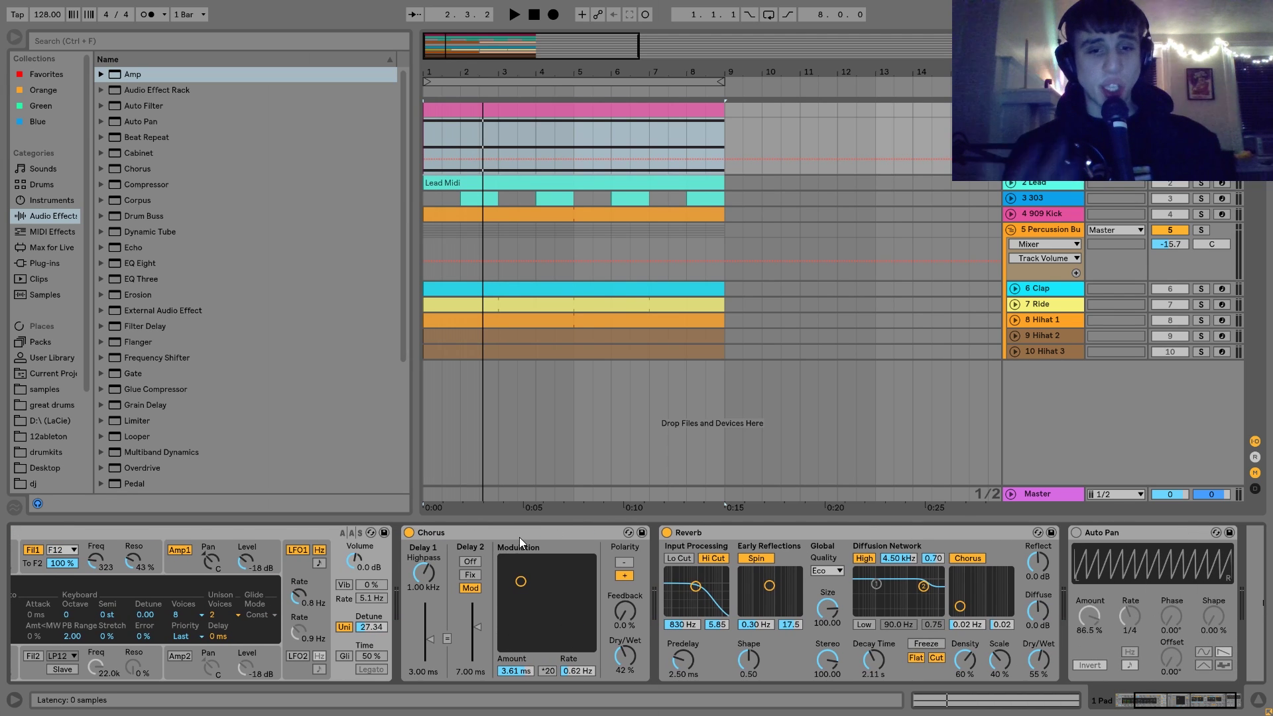
{"action": "left_click", "coordinate": [1154, 532]}
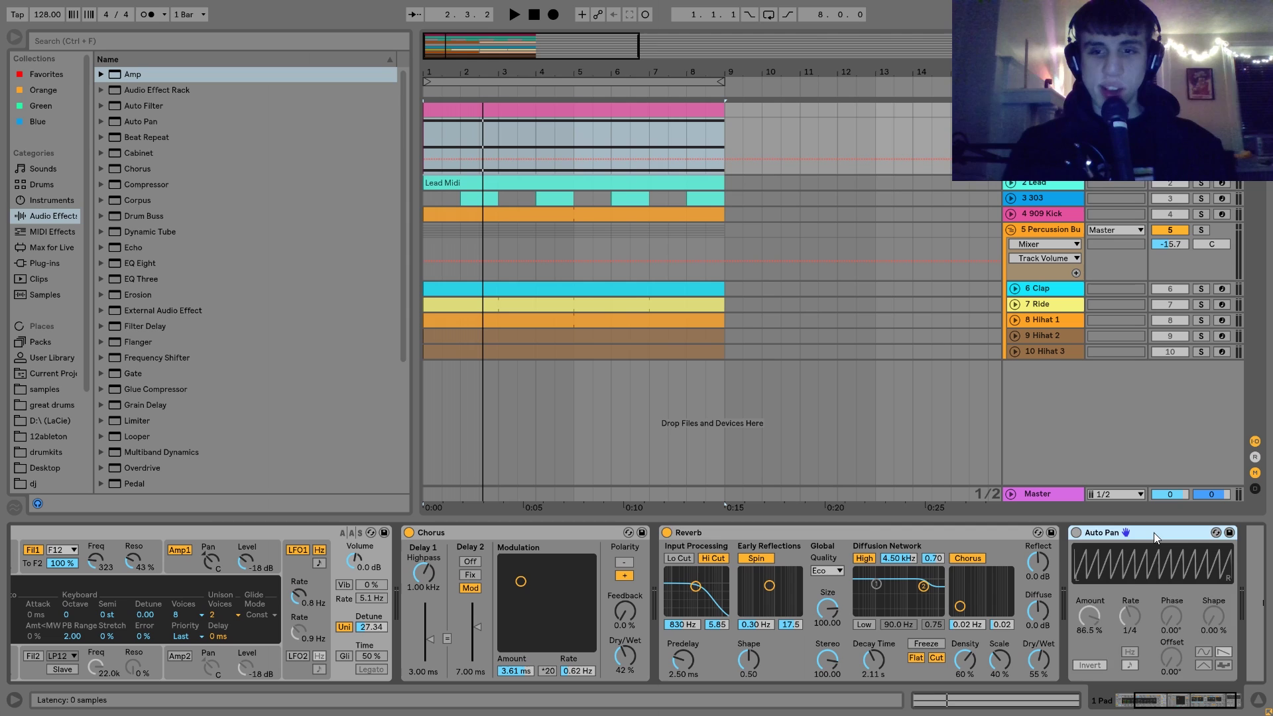
{"action": "key", "text": "Delete"}
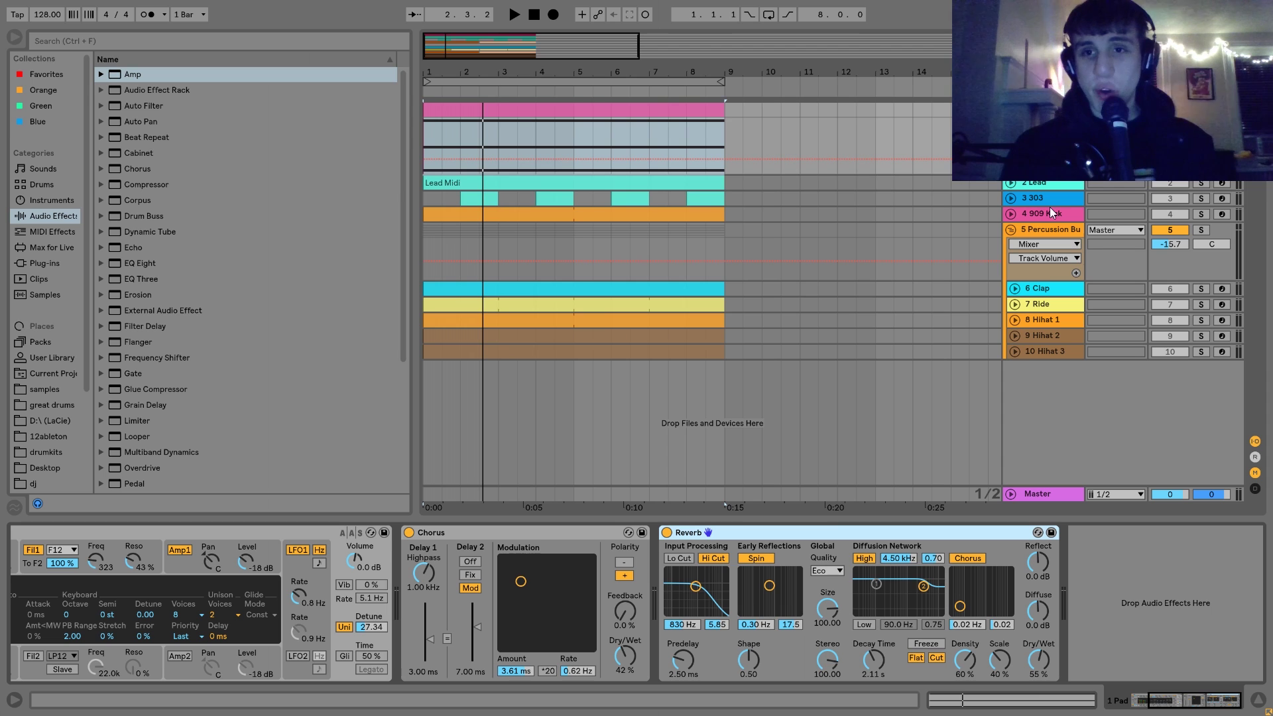
Step: Select and unfold the Lead track, solo it and play the lead alone
{"action": "left_click", "coordinate": [1030, 183]}
{"action": "left_click", "coordinate": [1009, 182]}
{"action": "left_click", "coordinate": [1203, 184]}
{"action": "key", "text": "space"}
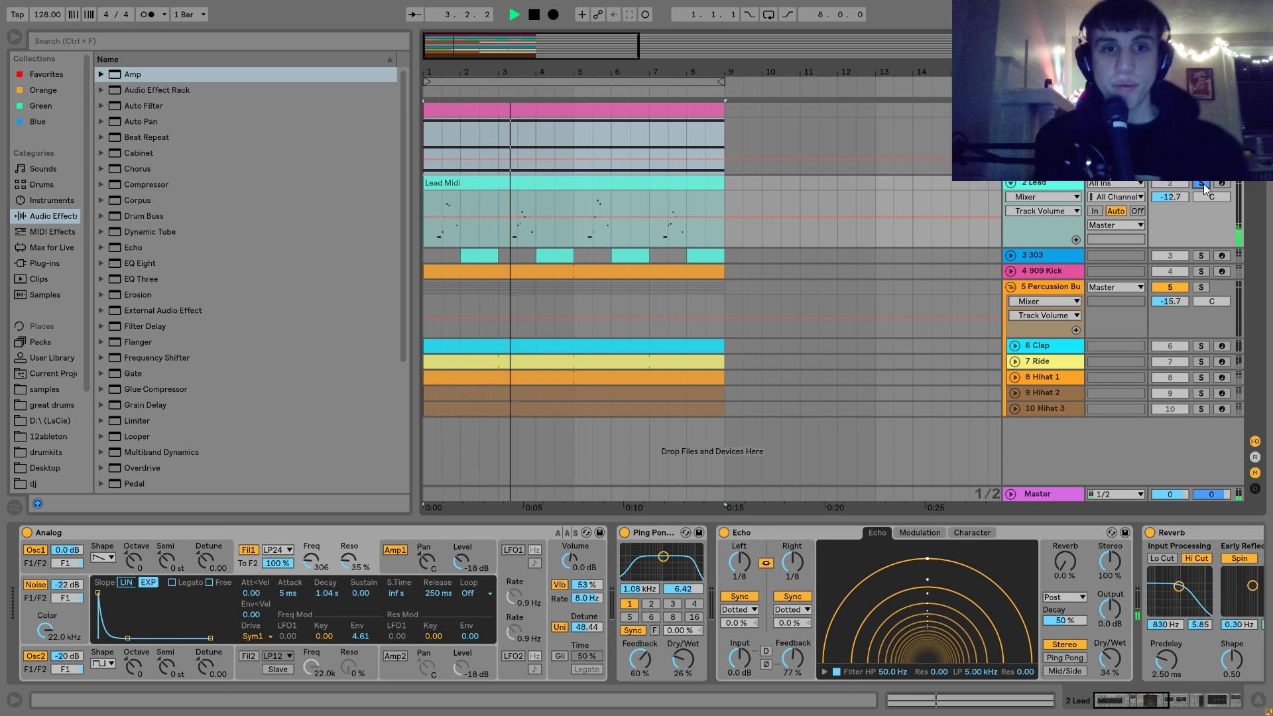
{"action": "key", "text": "space"}
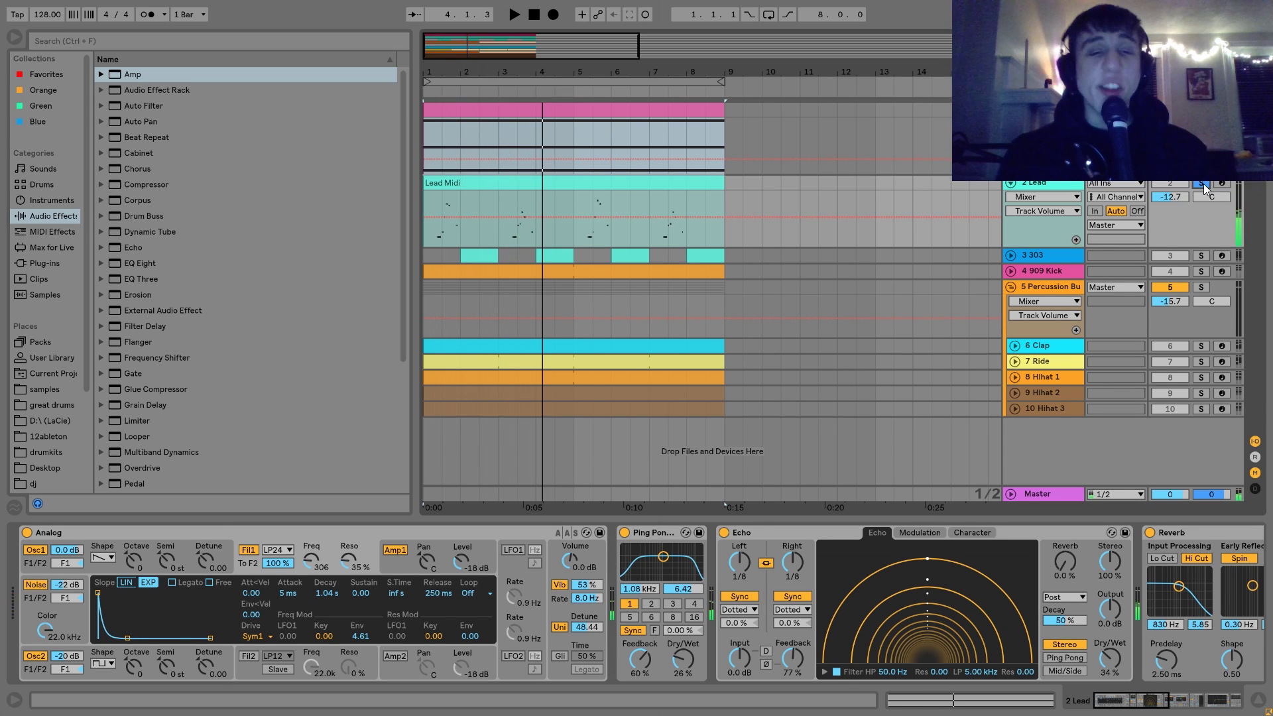
Step: Open the Lead Midi clip, select the first bar's group of notes and play the melody
{"action": "double_click", "coordinate": [663, 199]}
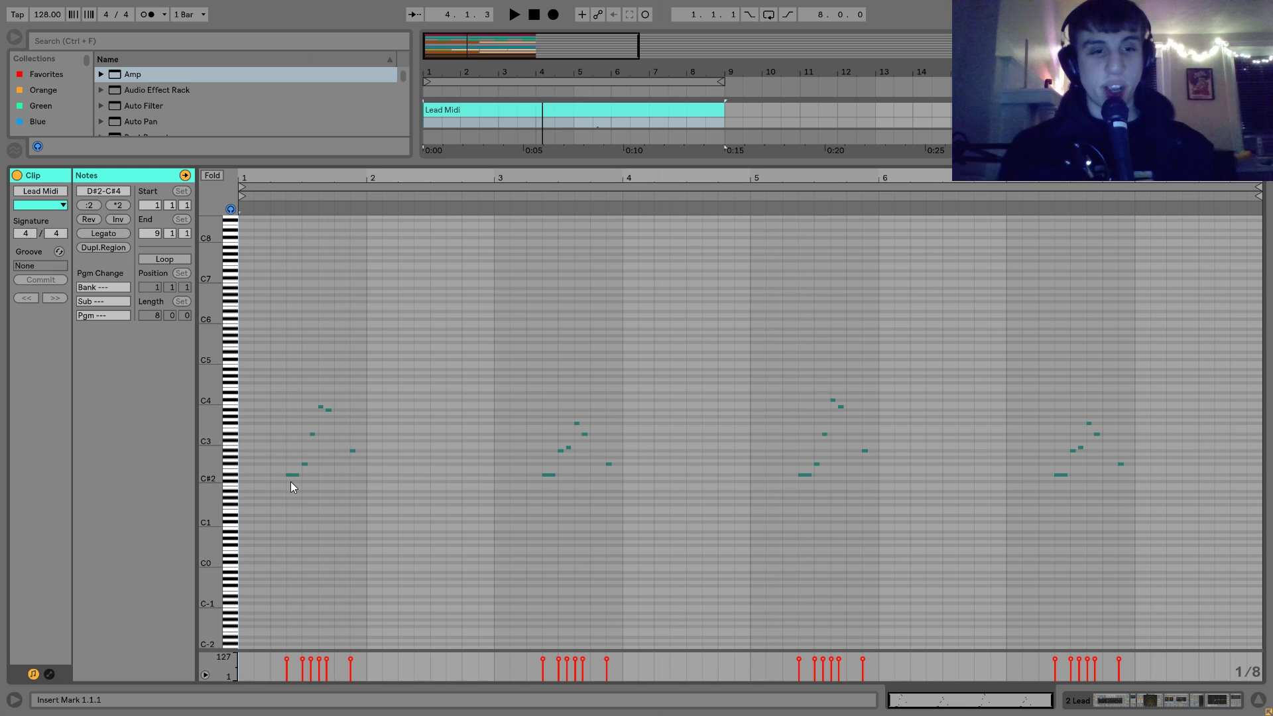
{"action": "left_click_drag", "start_coordinate": [289, 480], "coordinate": [372, 349]}
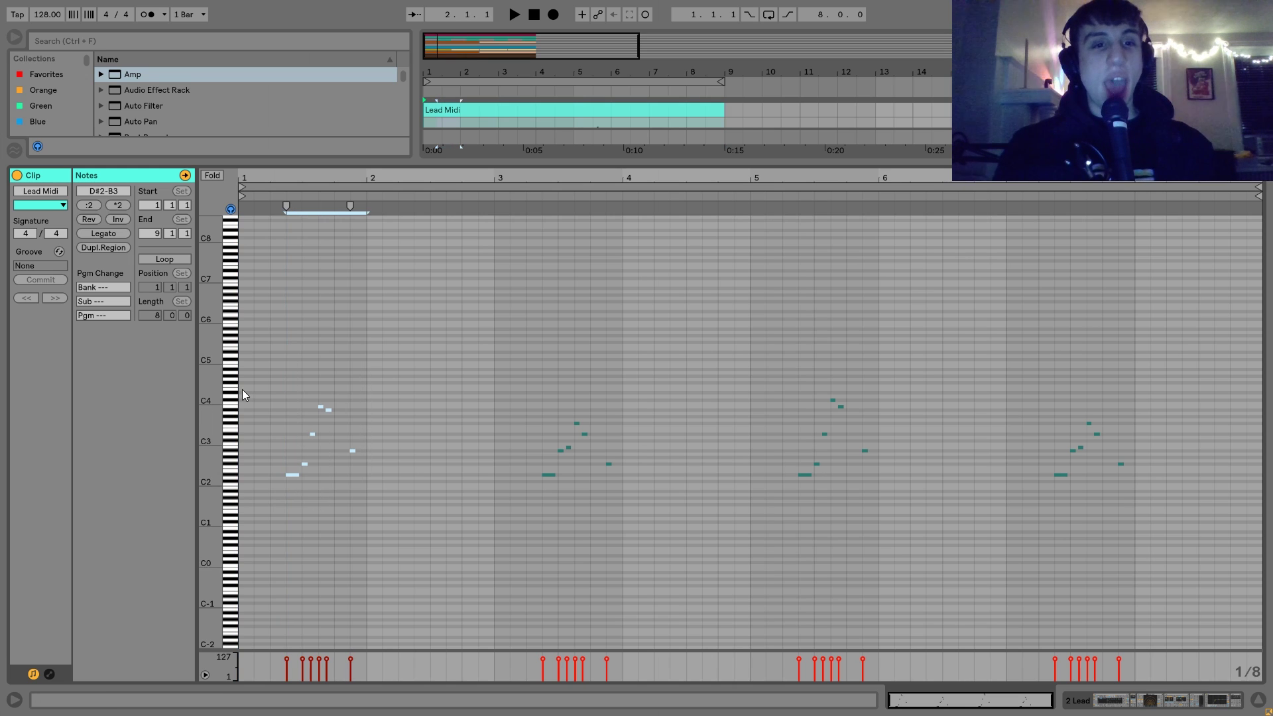
{"action": "key", "text": "space"}
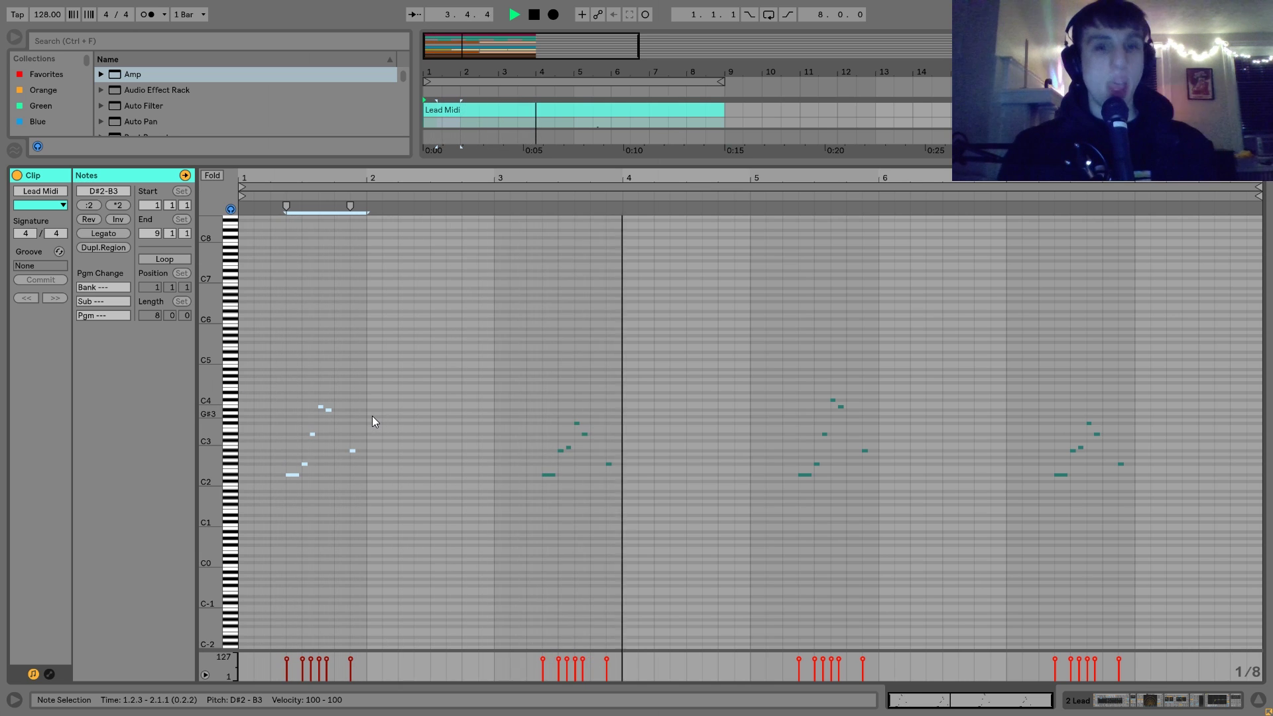
{"action": "key", "text": "space"}
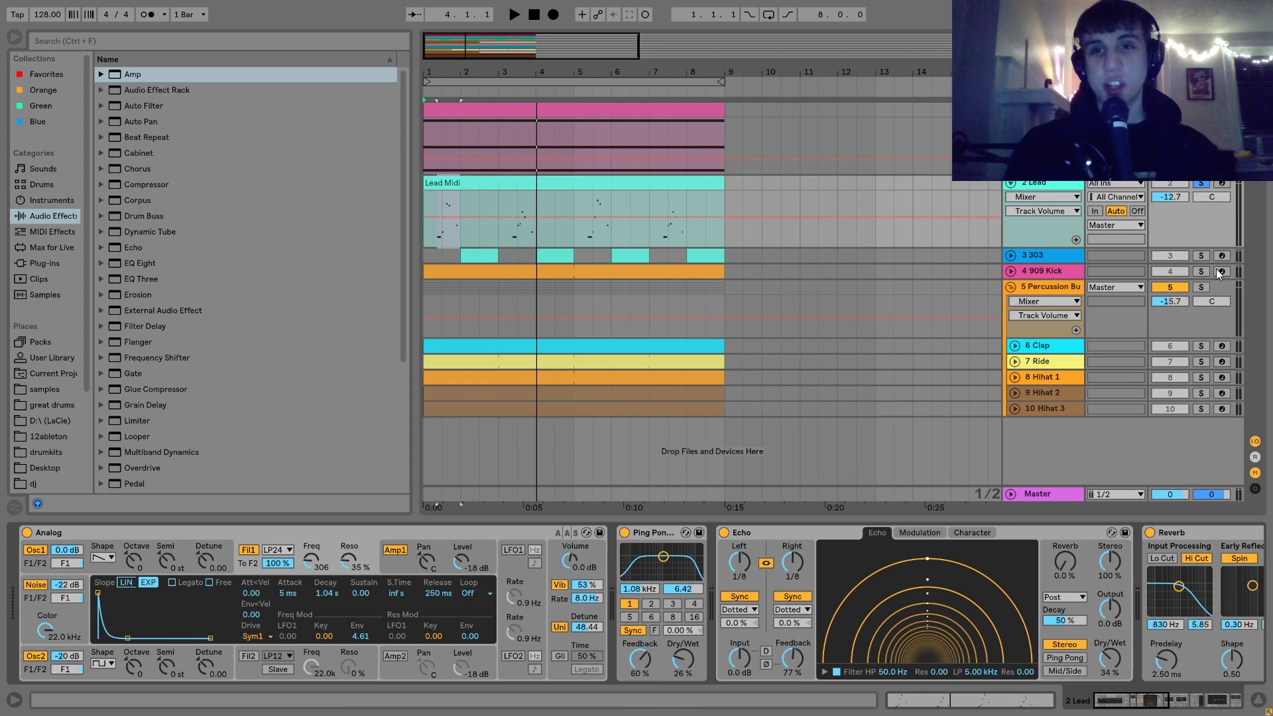
Step: Turn off solo on the Lead track and play all tracks together
{"action": "left_click", "coordinate": [1201, 185]}
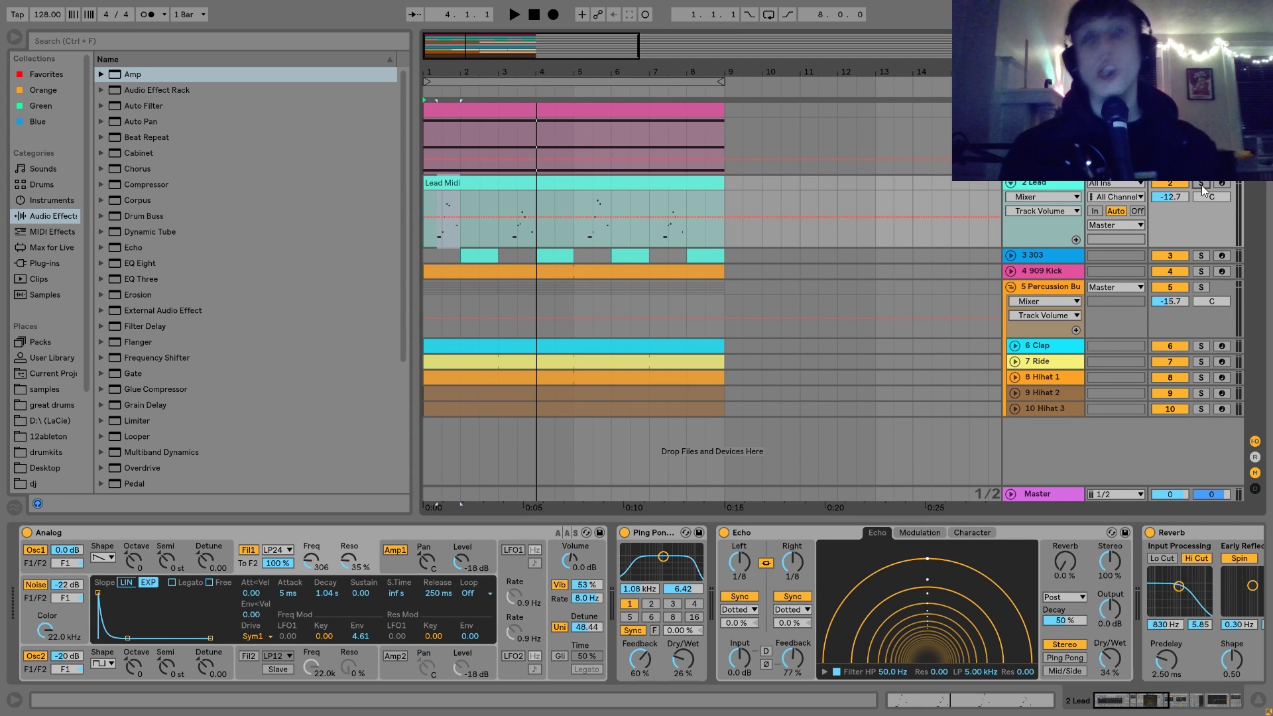
{"action": "key", "text": "space"}
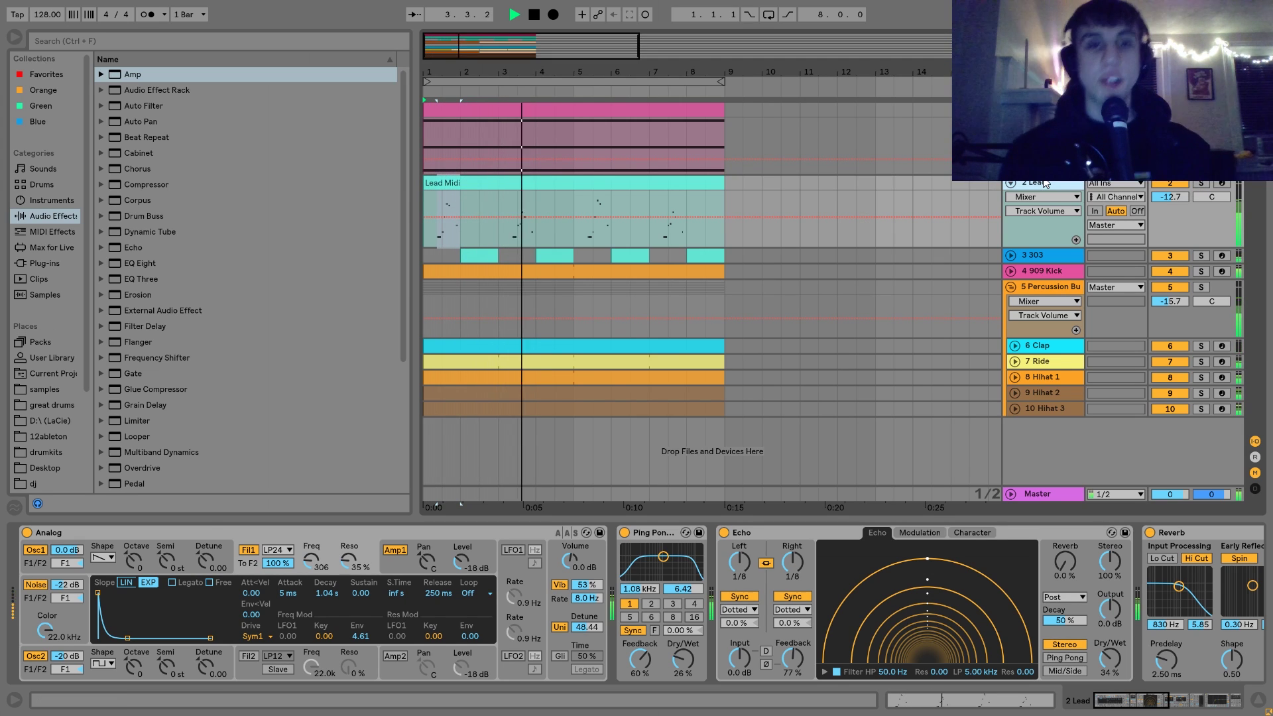
{"action": "key", "text": "space"}
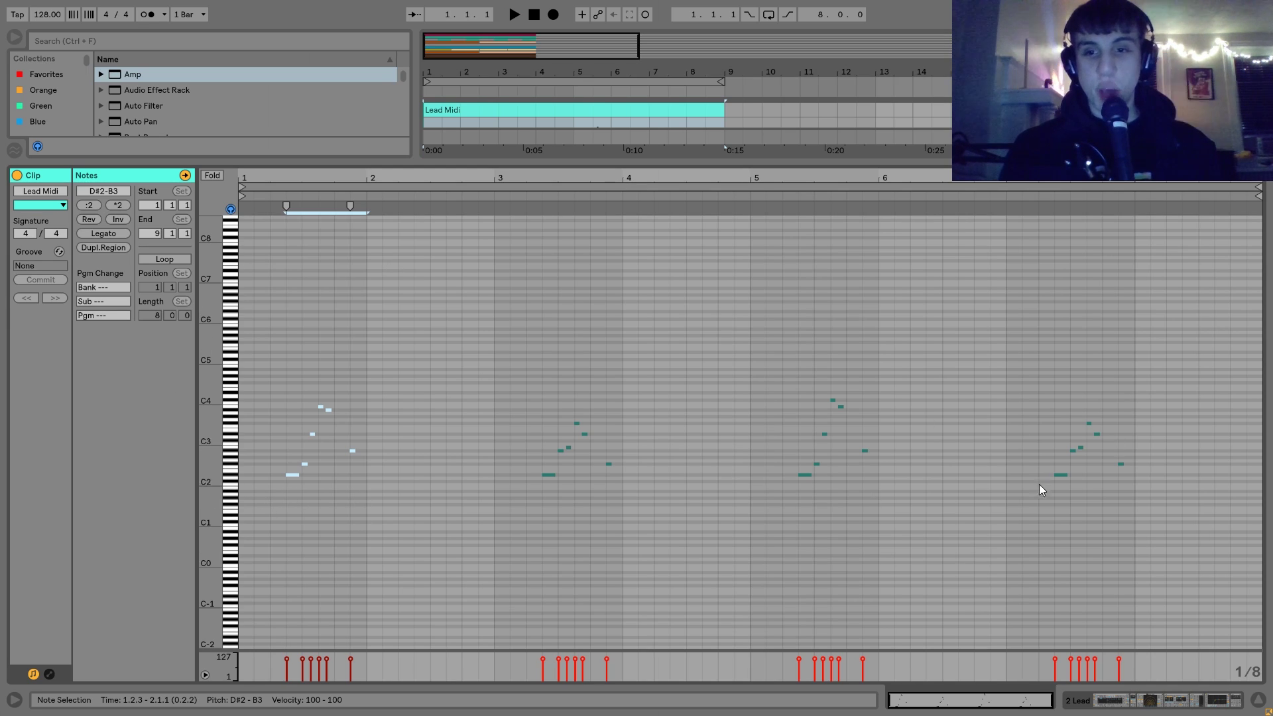
Step: Preview the first D#2 note in the Lead Midi clip and display the Lead track's devices
{"action": "left_click", "coordinate": [292, 474]}
{"action": "left_click_drag", "start_coordinate": [294, 469], "coordinate": [298, 468]}
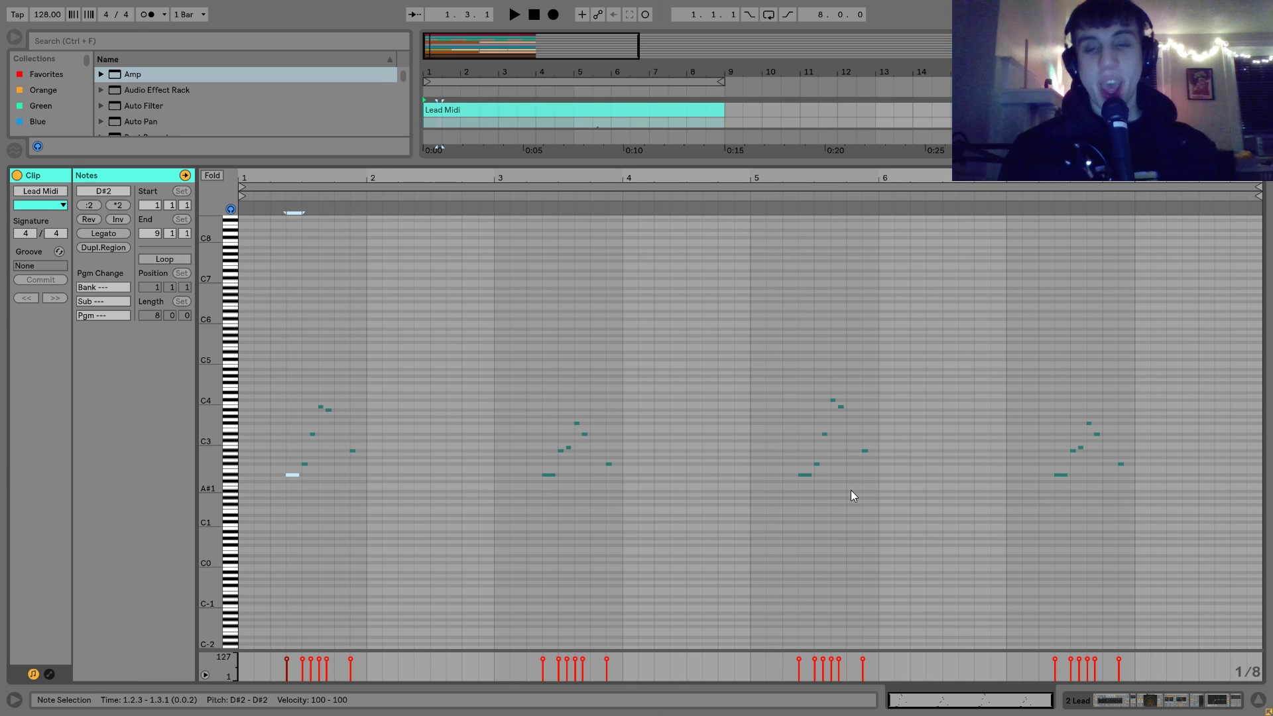
{"action": "left_click", "coordinate": [1126, 703]}
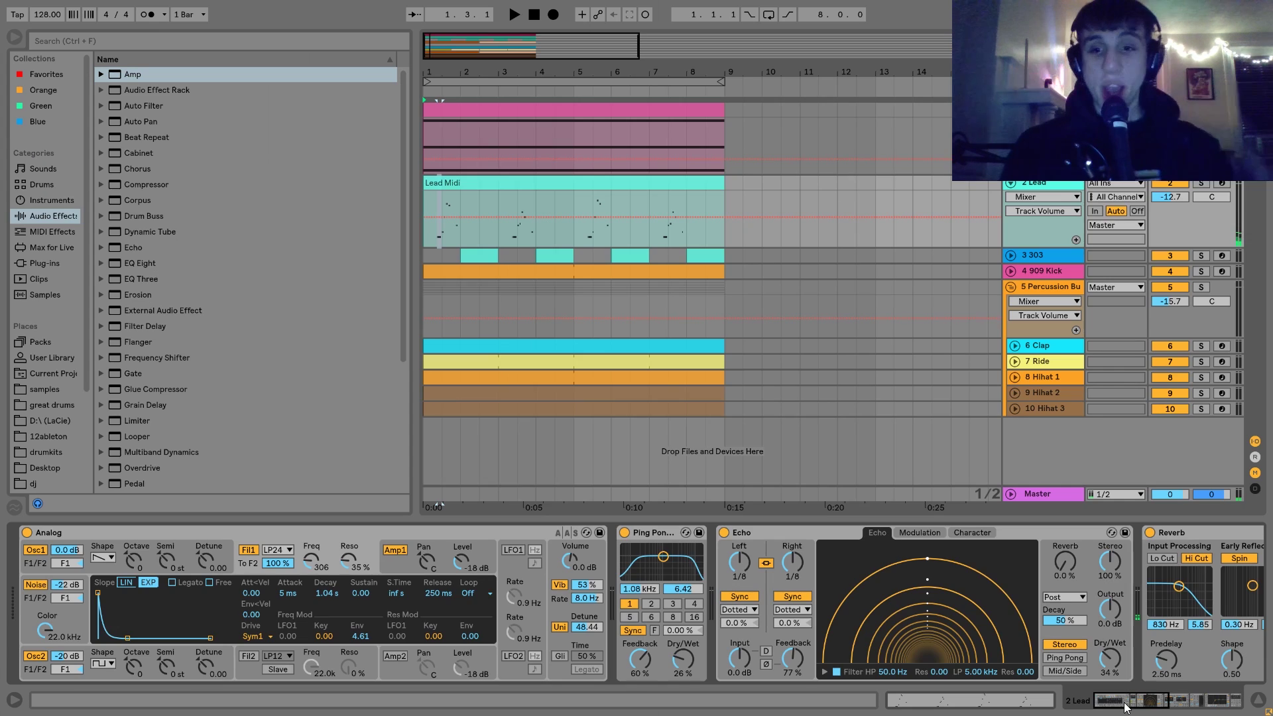
Step: Review the Lead's Analog oscillator, filter envelope, vibrato and unison settings, playing the loop in between
{"action": "left_click", "coordinate": [103, 566]}
{"action": "left_click", "coordinate": [93, 658]}
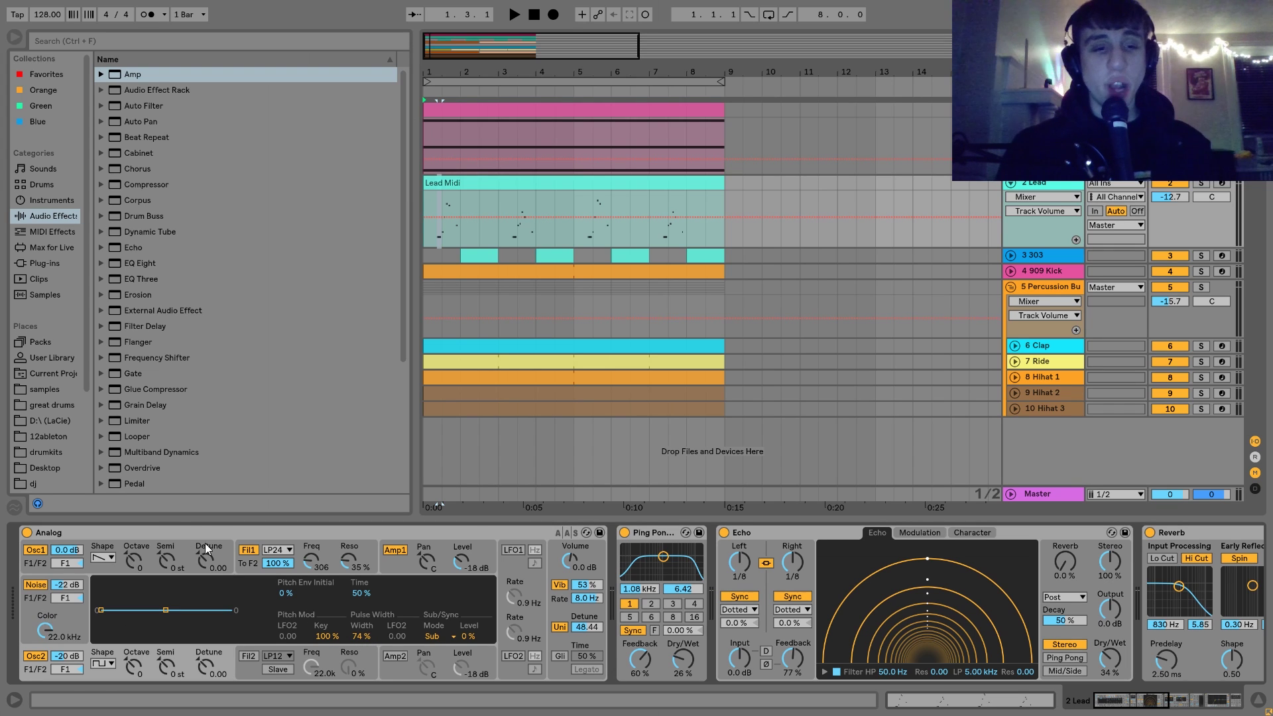
{"action": "left_click", "coordinate": [255, 565]}
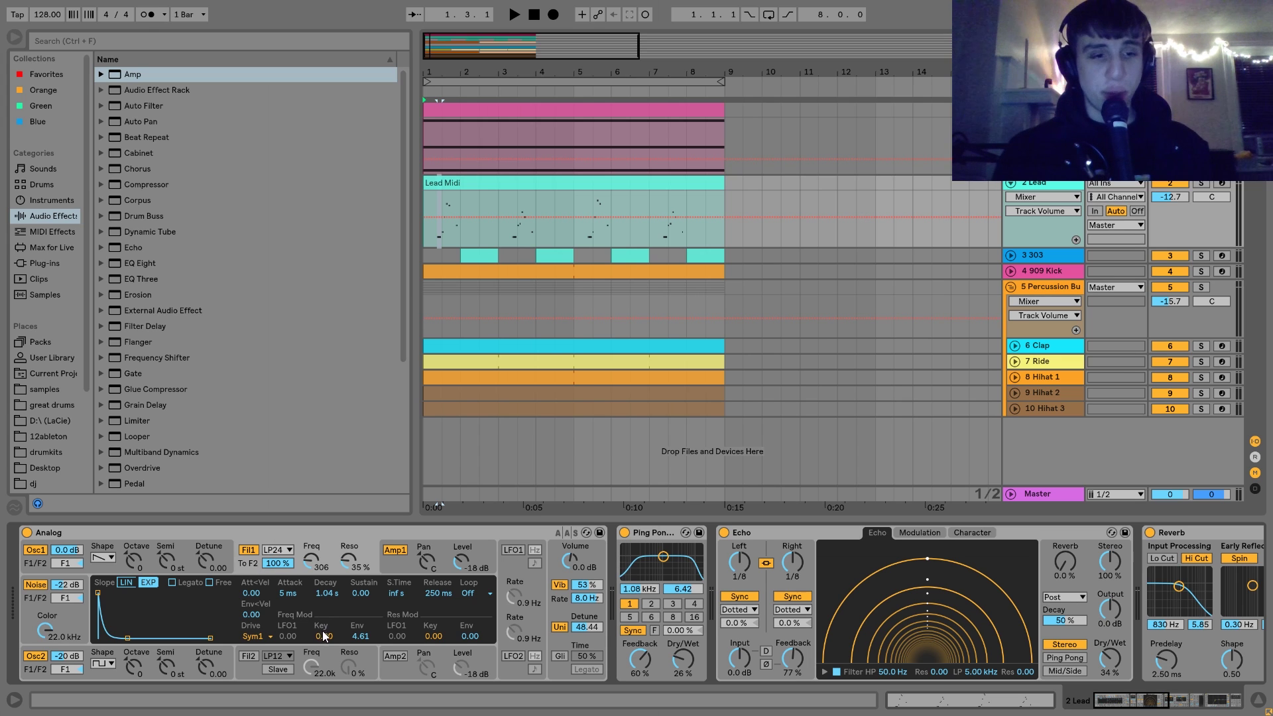
{"action": "key", "text": "space"}
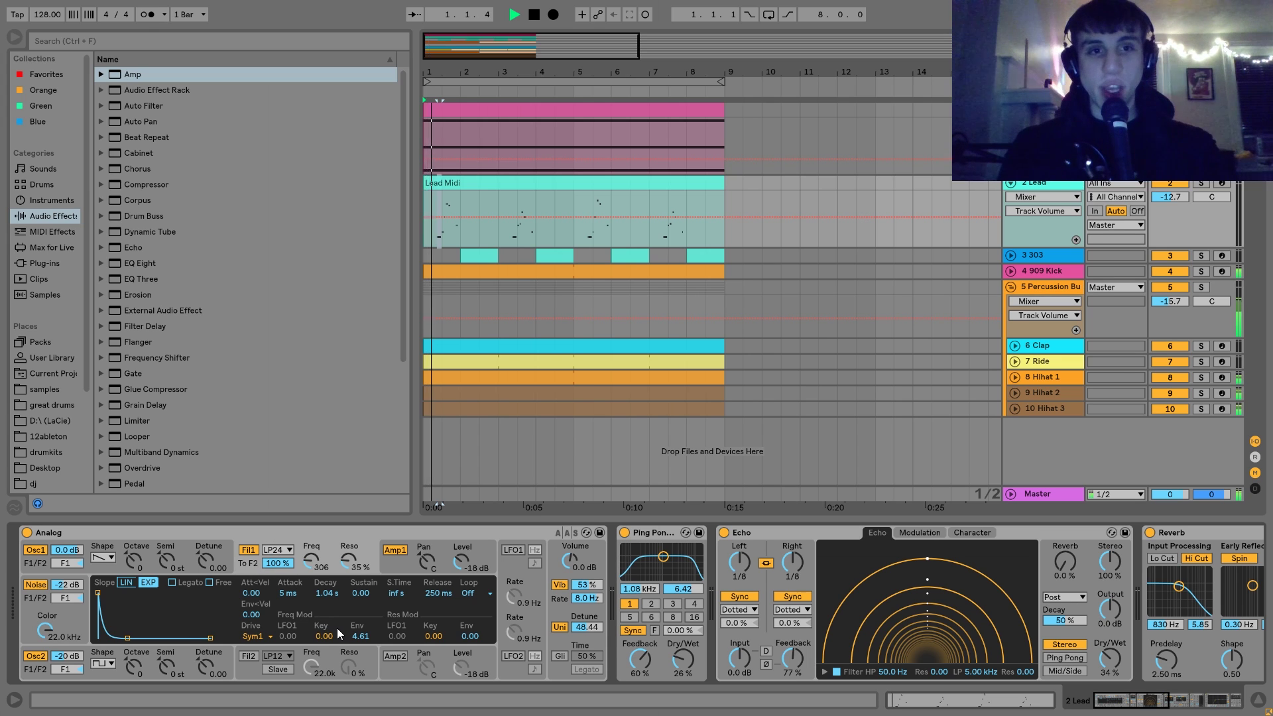
{"action": "key", "text": "space"}
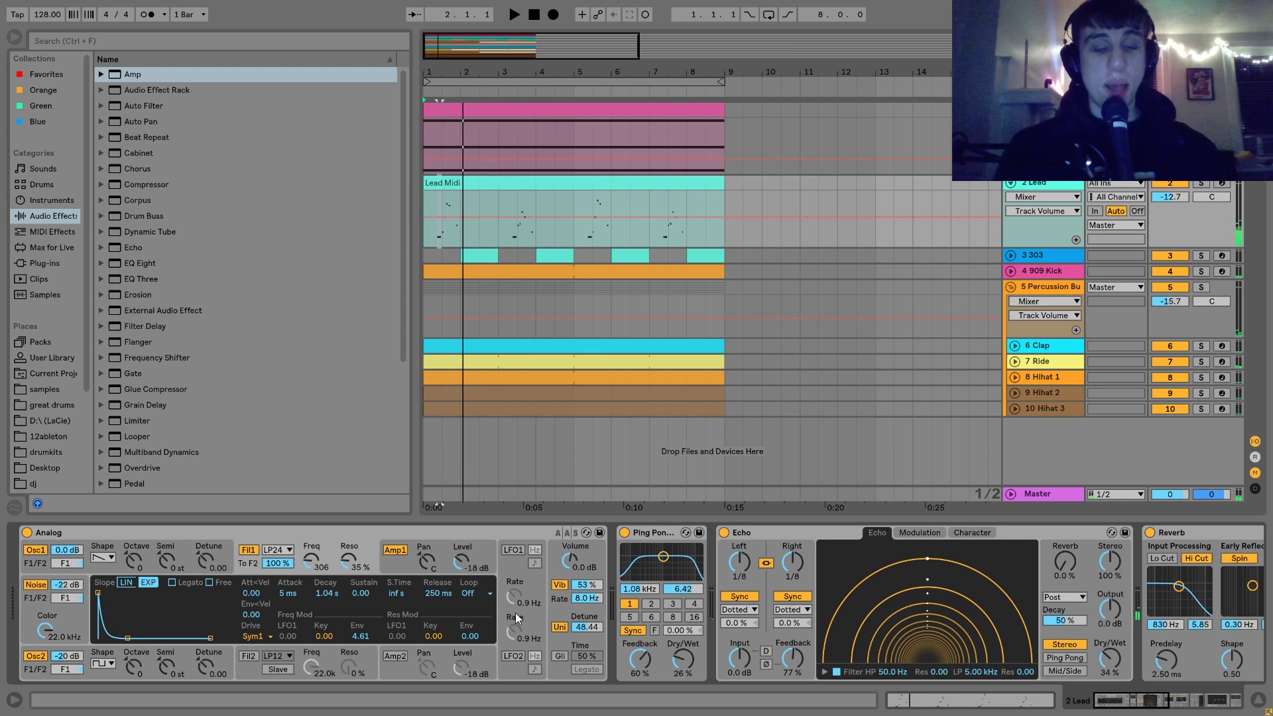
{"action": "left_click", "coordinate": [559, 607]}
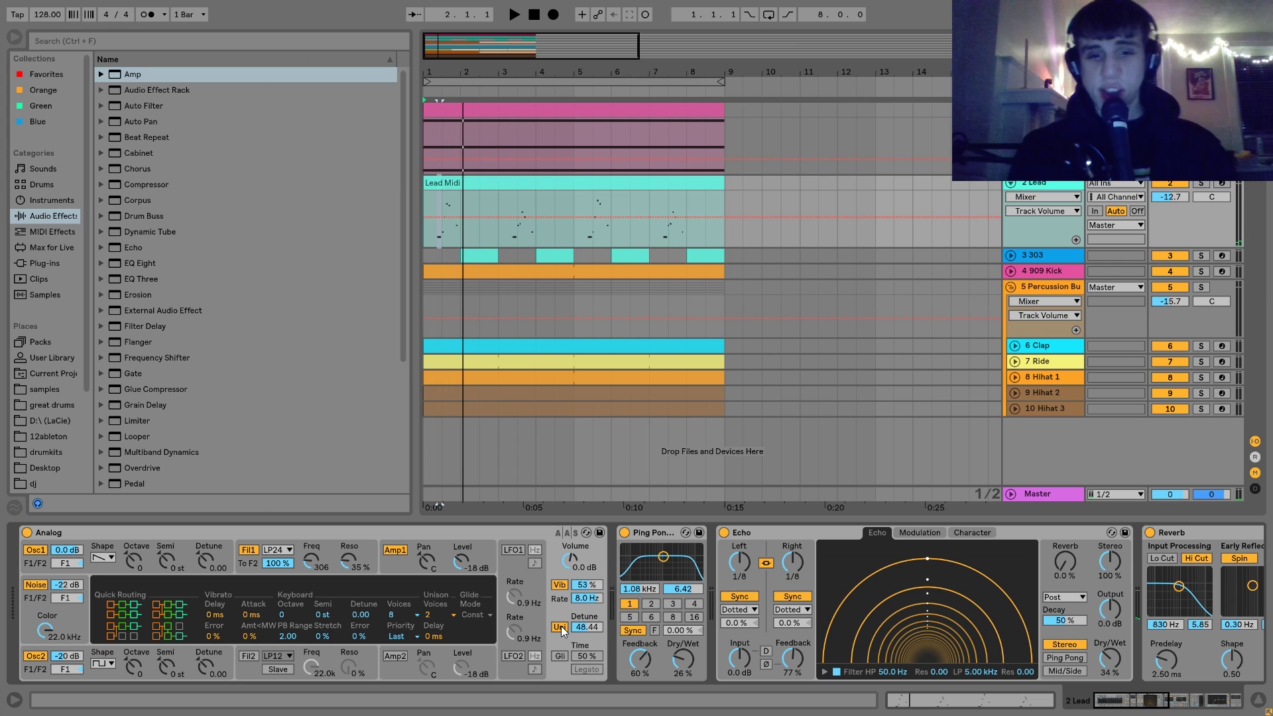
Step: Solo the Lead track and bring its effects chain into view
{"action": "scroll", "coordinate": [561, 626], "scroll_direction": "down", "scroll_amount": 5}
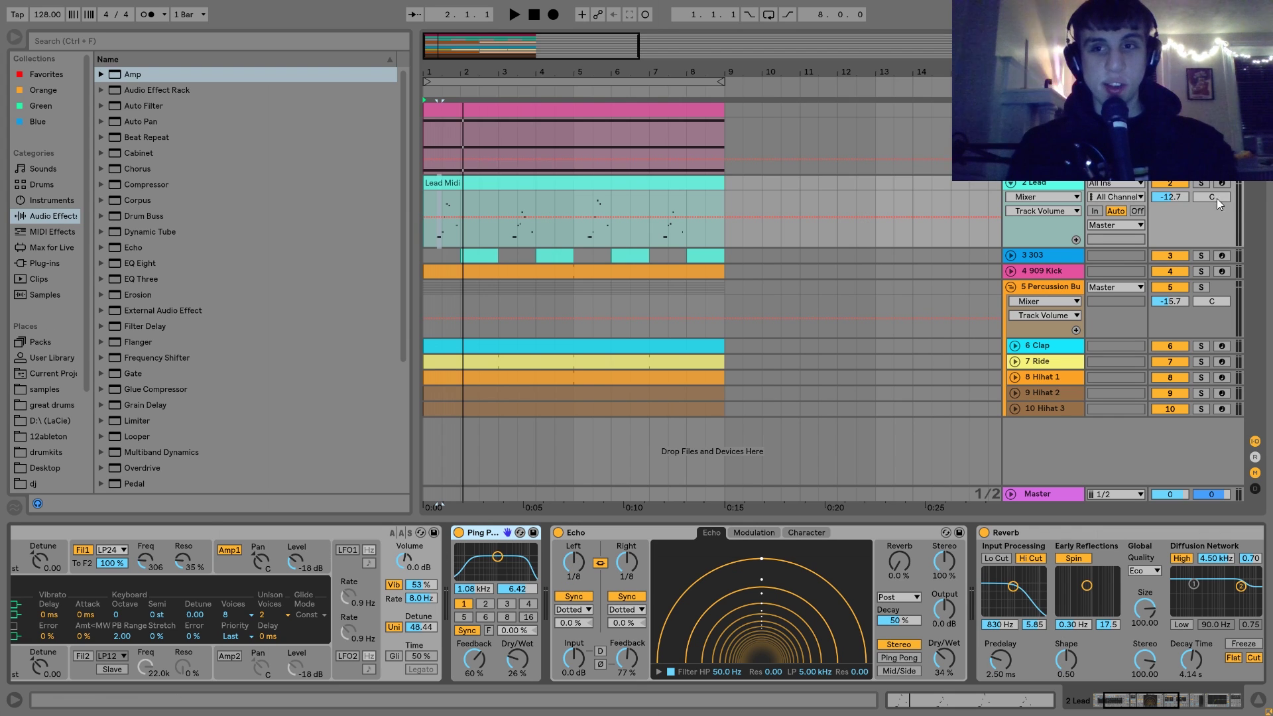
{"action": "left_click", "coordinate": [1187, 185]}
{"action": "left_click", "coordinate": [1201, 184]}
{"action": "left_click", "coordinate": [1176, 182]}
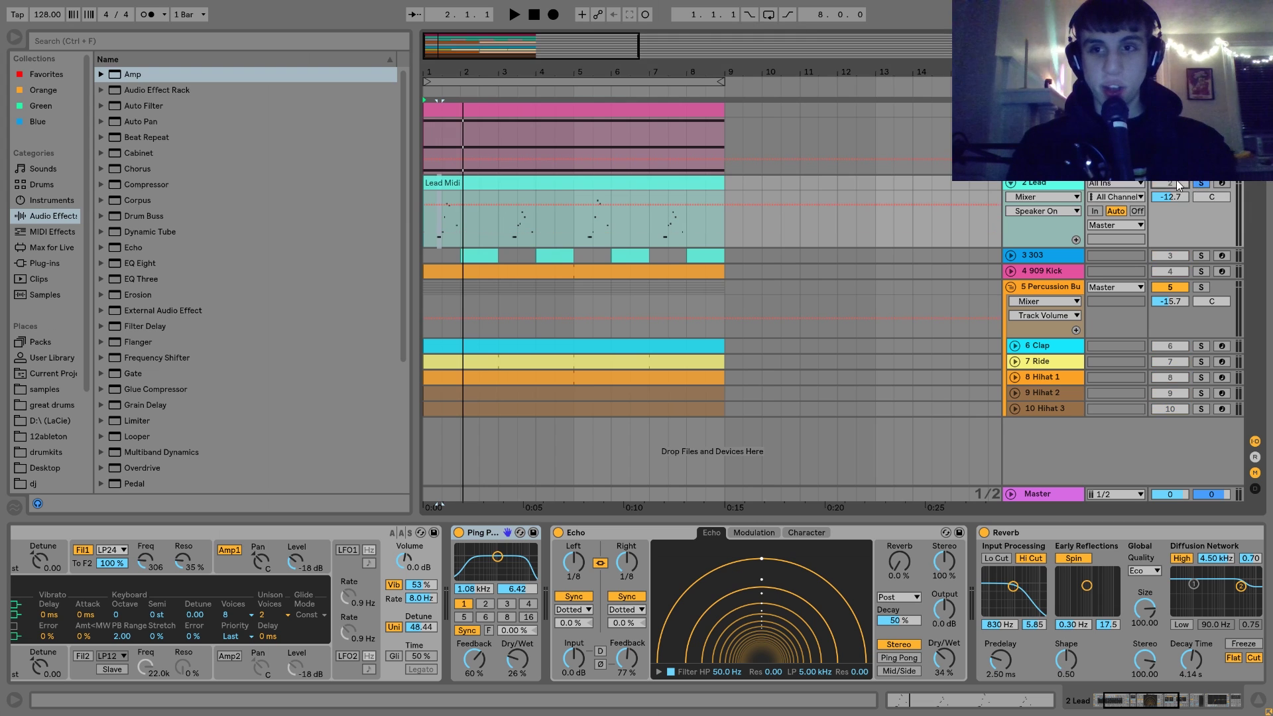
Step: Play the soloed lead with its Echo bypassed and switched back on to compare the sound
{"action": "left_click", "coordinate": [556, 533]}
{"action": "key", "text": "space"}
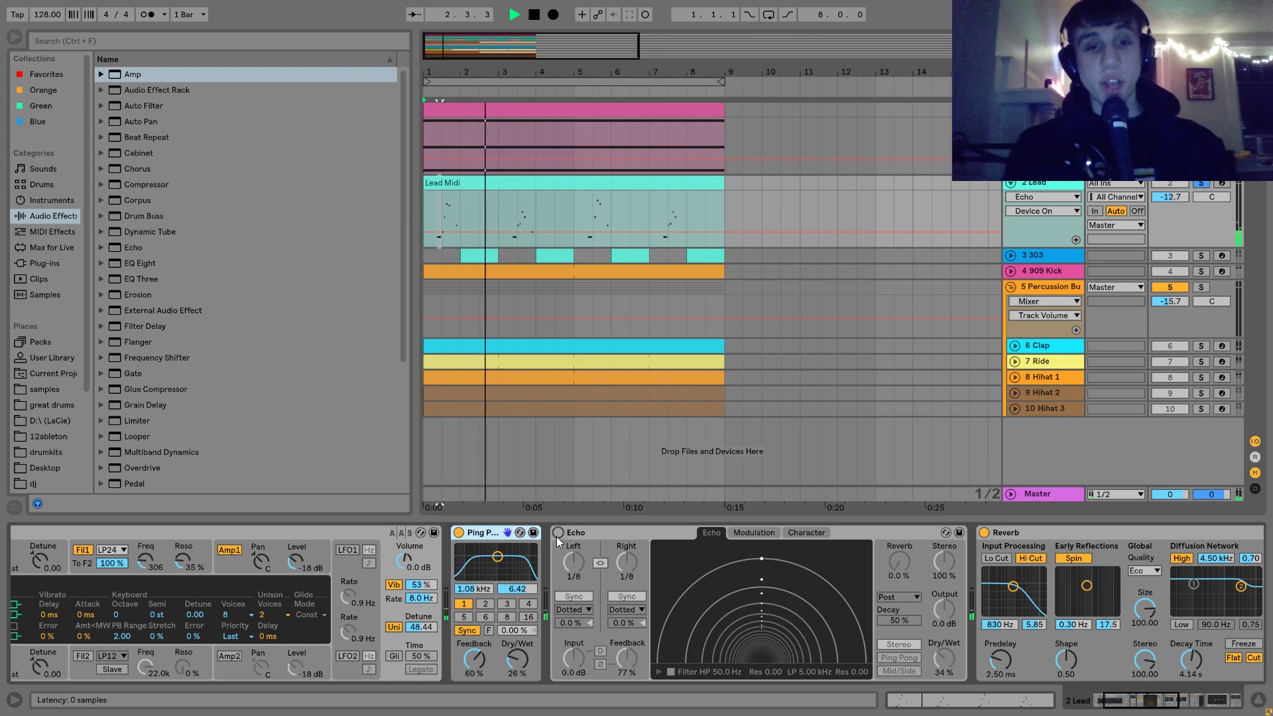
{"action": "left_click", "coordinate": [562, 534]}
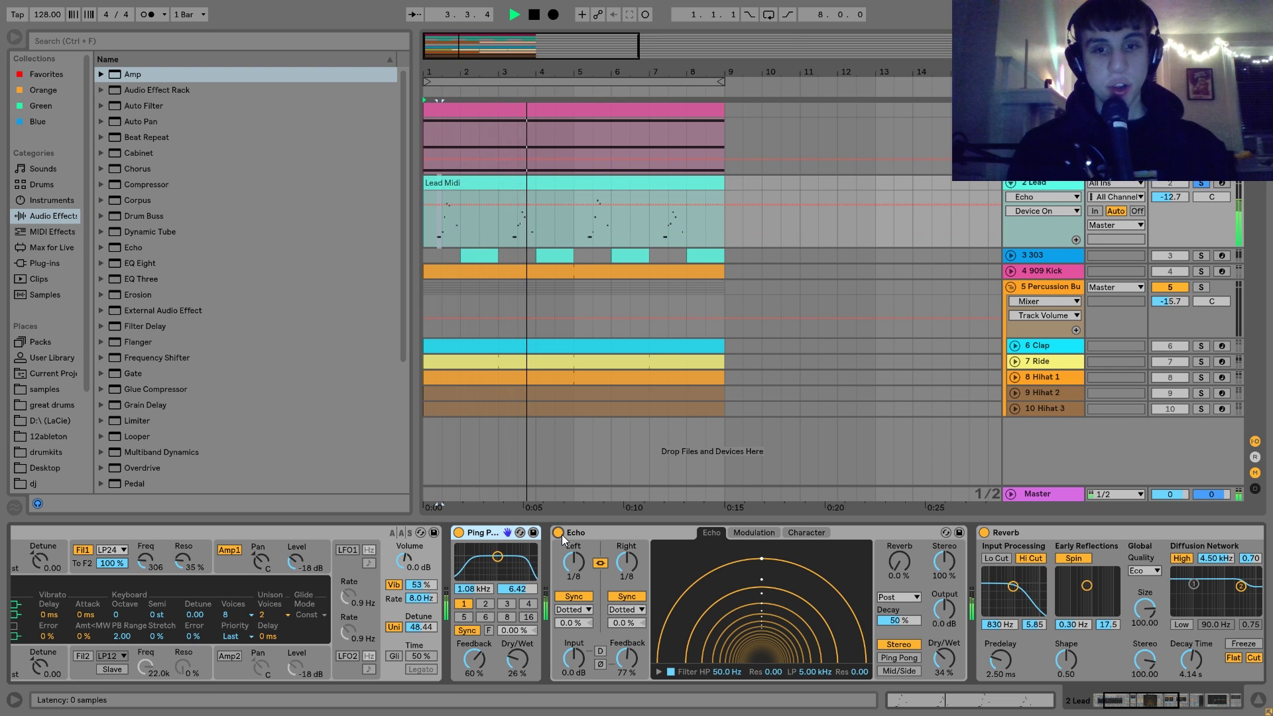
{"action": "key", "text": "space"}
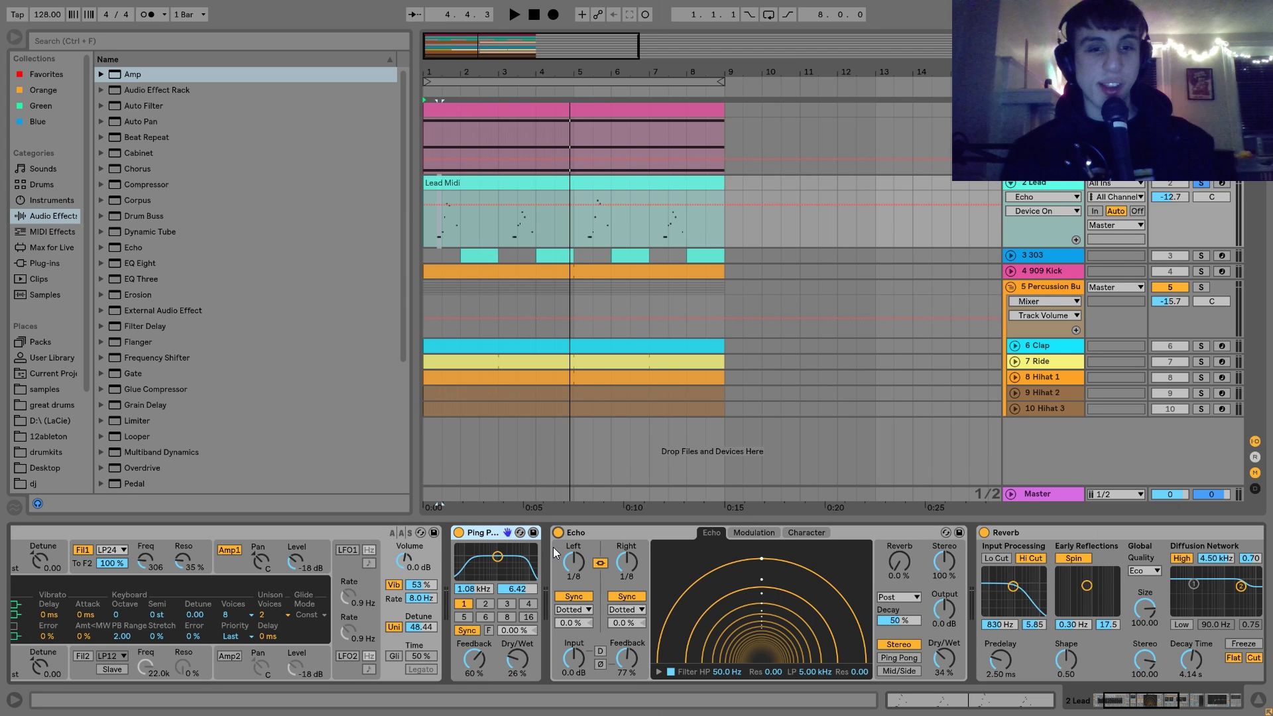
Step: Play the lead again and review the Reverb, Drum Buss and EQ Eight settings in its effects chain
{"action": "scroll", "coordinate": [553, 547], "scroll_direction": "right", "scroll_amount": 1}
{"action": "key", "text": "space"}
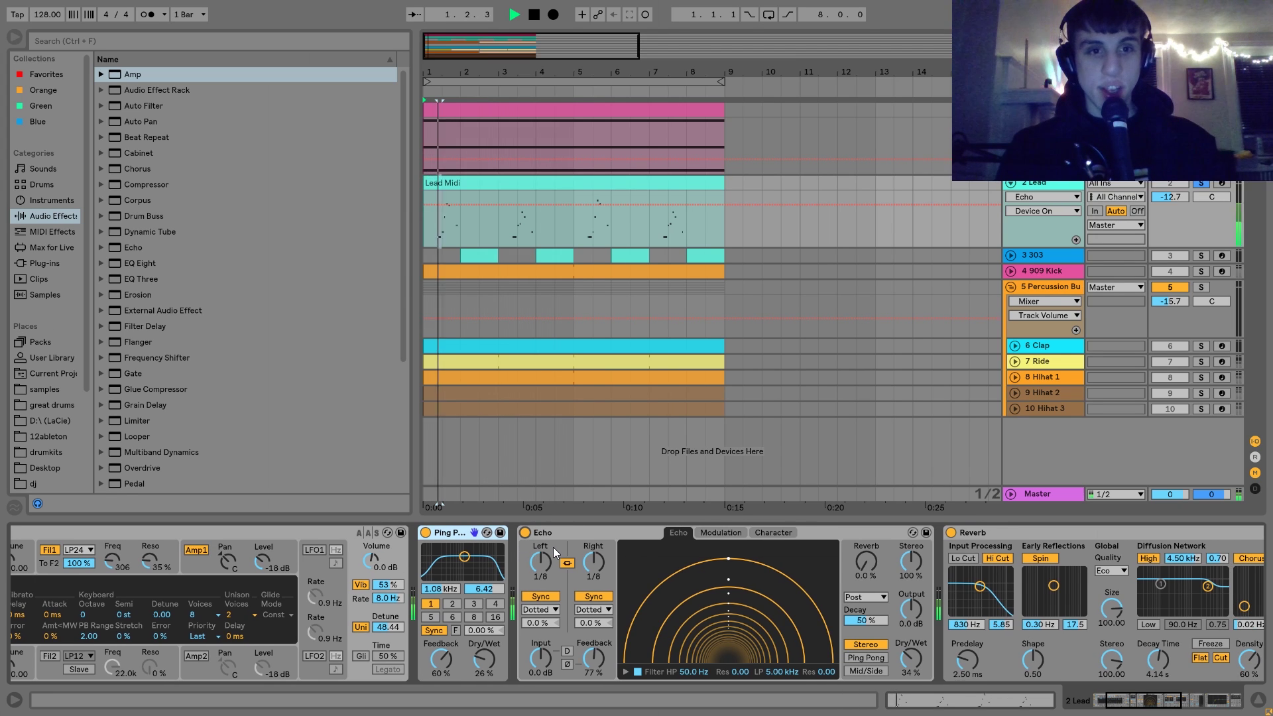
{"action": "scroll", "coordinate": [553, 547], "scroll_direction": "right", "scroll_amount": 2}
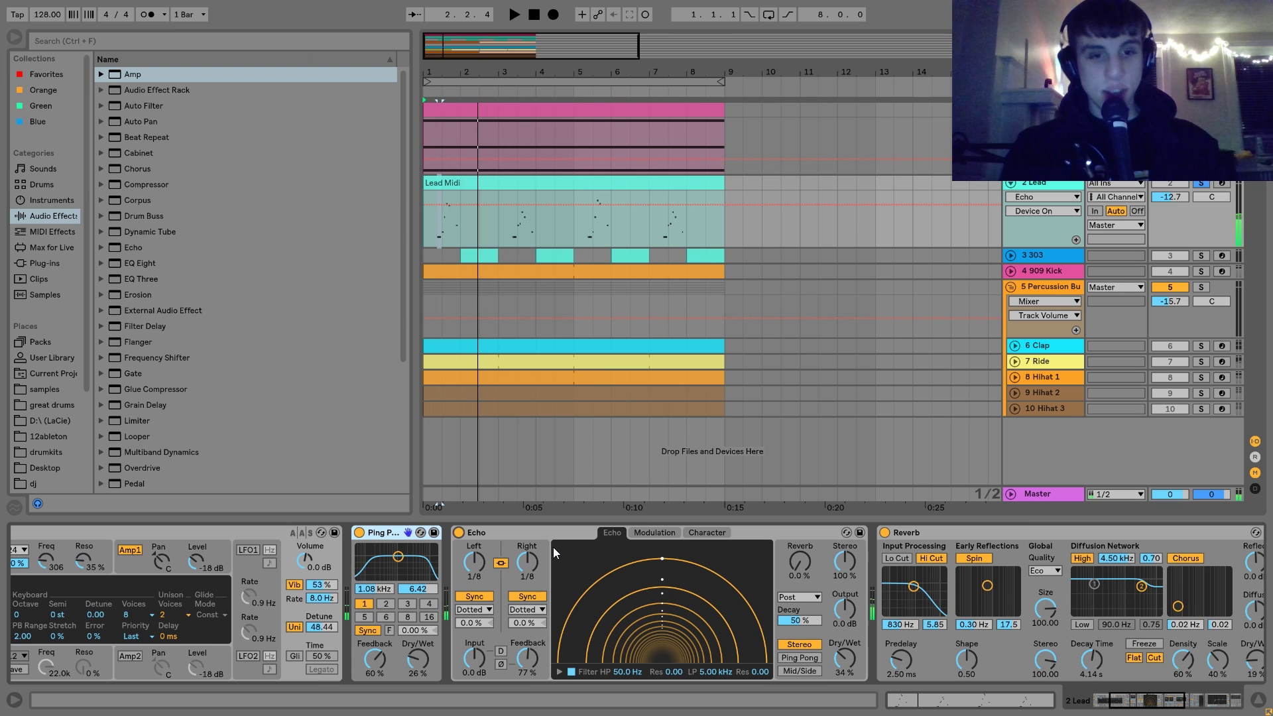
{"action": "scroll", "coordinate": [553, 547], "scroll_direction": "right", "scroll_amount": 7}
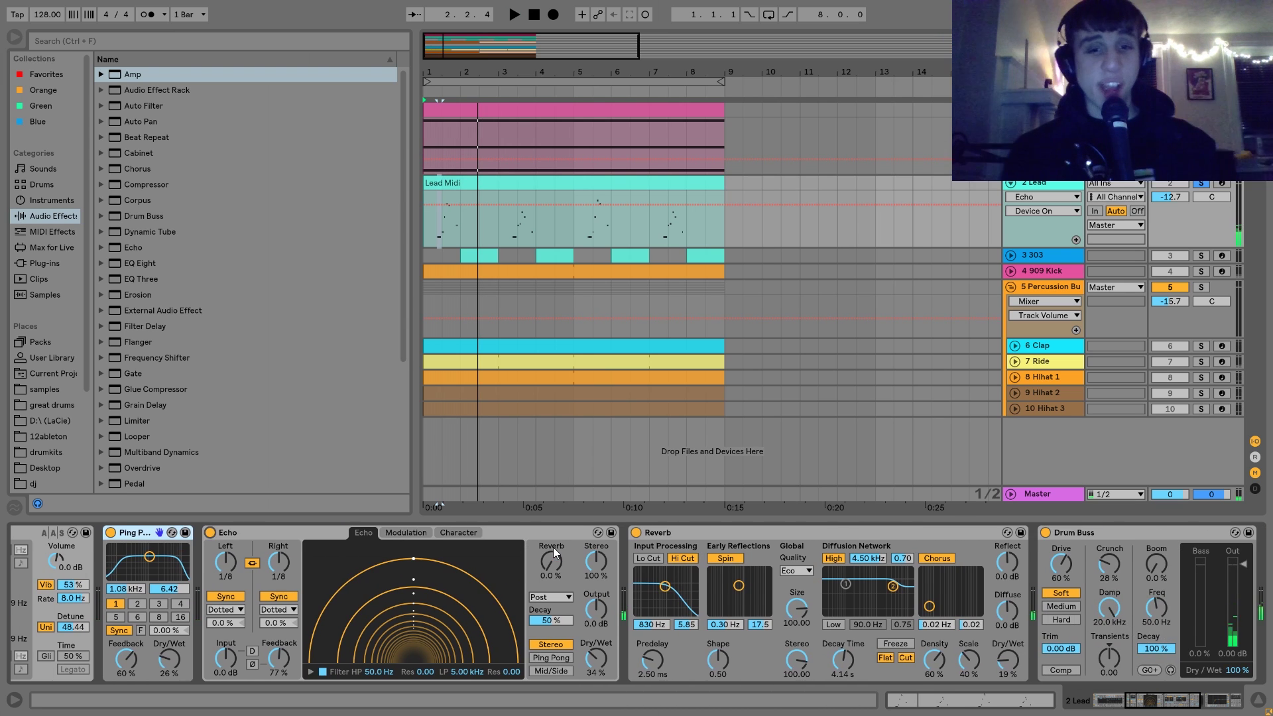
{"action": "scroll", "coordinate": [553, 547], "scroll_direction": "right", "scroll_amount": 7}
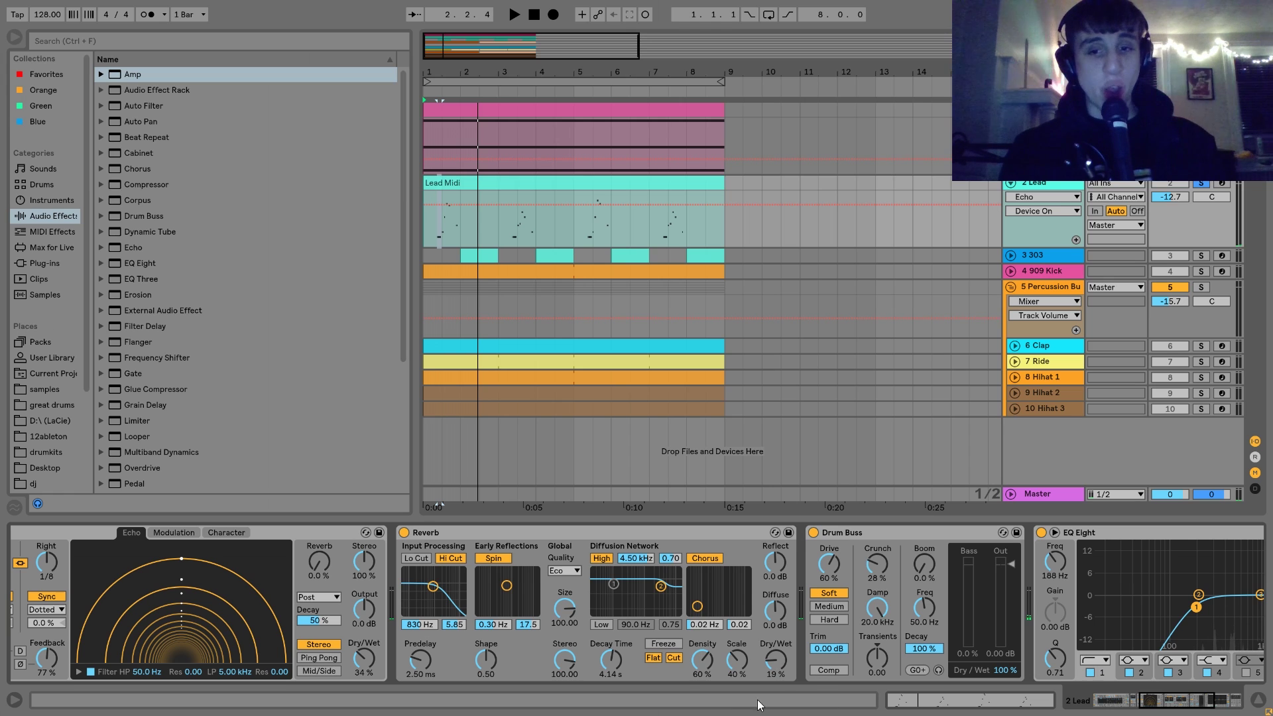
{"action": "scroll", "coordinate": [758, 663], "scroll_direction": "right", "scroll_amount": 4}
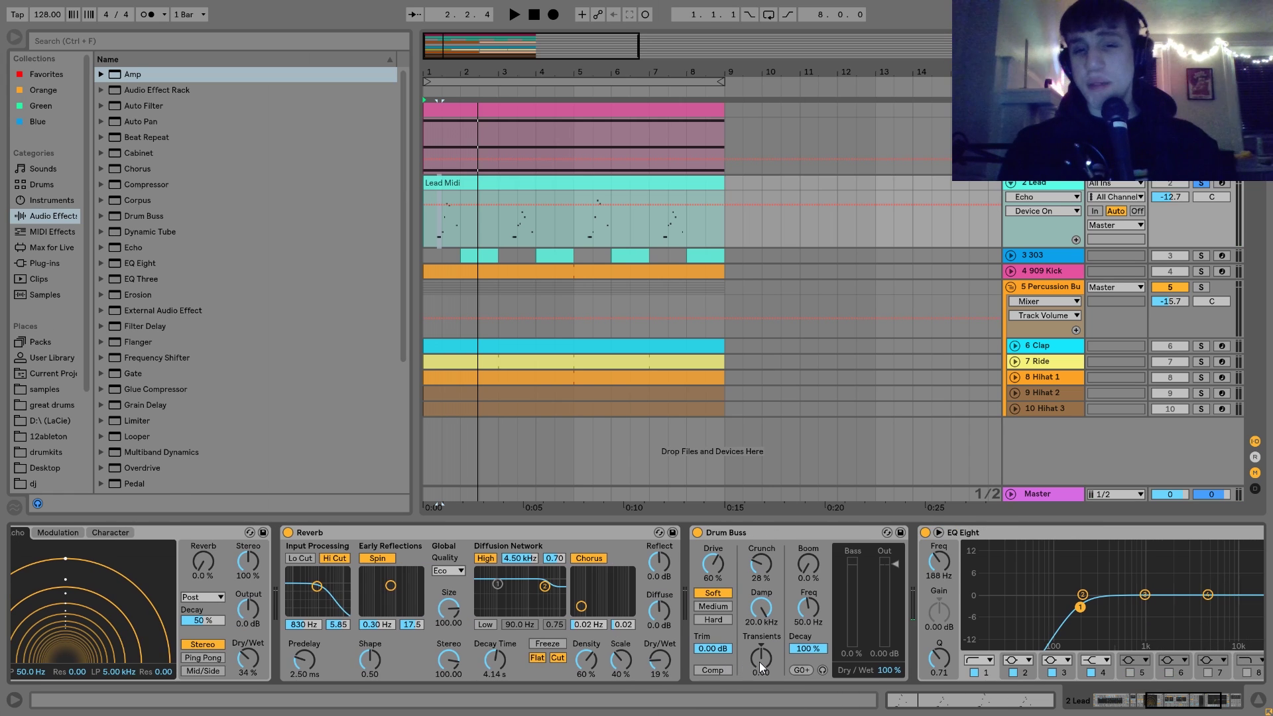
Step: Play the soloed lead with Drum Buss bypassed and switched back on to compare the sound
{"action": "left_click", "coordinate": [697, 532]}
{"action": "key", "text": "space"}
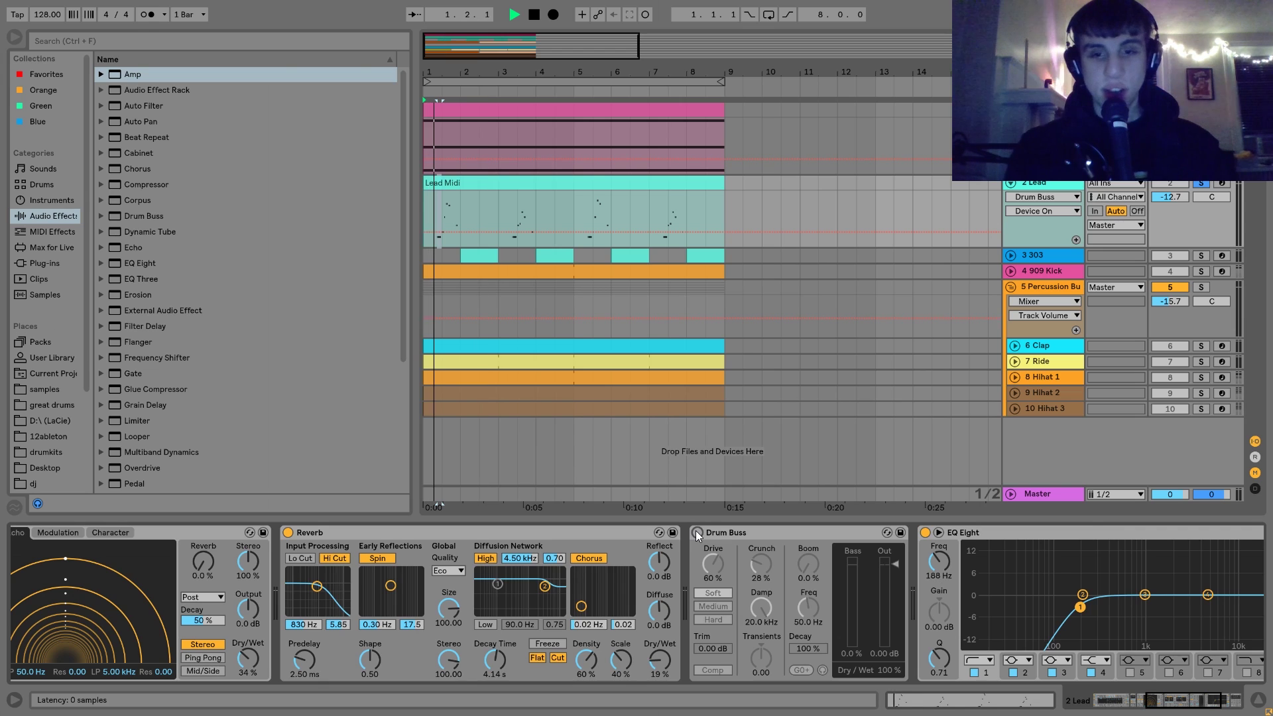
{"action": "left_click", "coordinate": [697, 533]}
{"action": "key", "text": "space"}
{"action": "scroll", "coordinate": [698, 537], "scroll_direction": "right", "scroll_amount": 3}
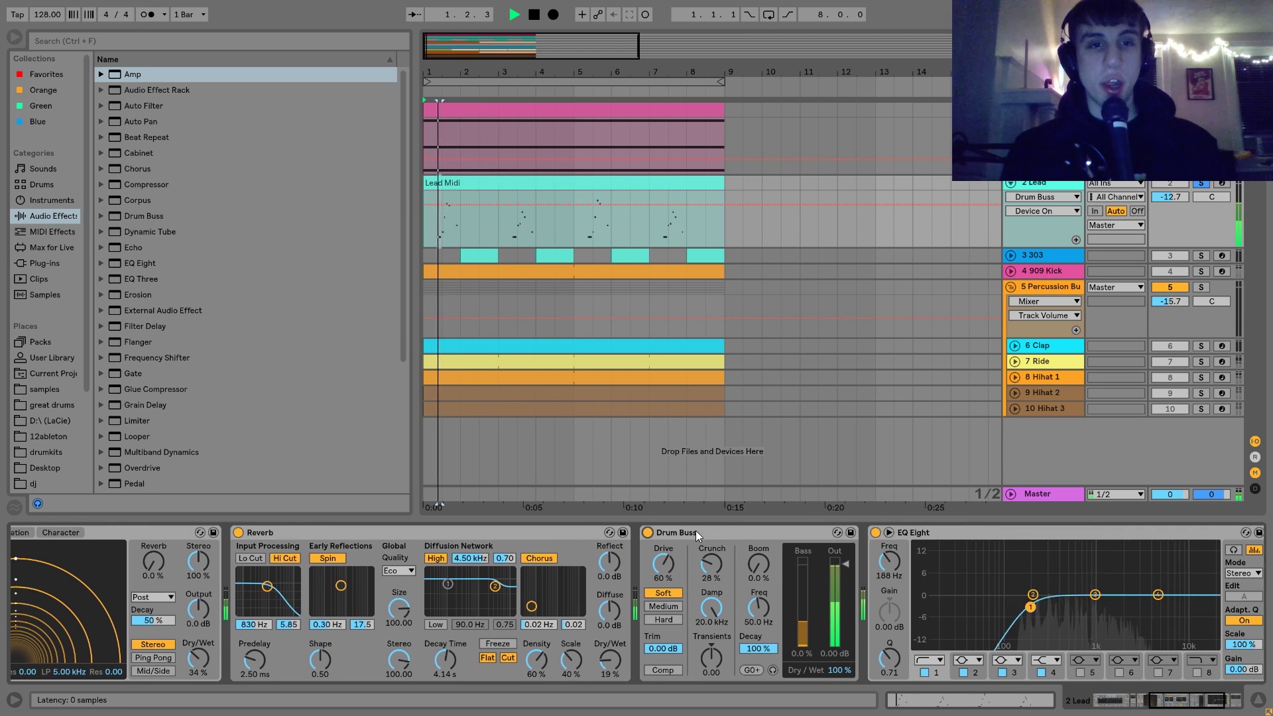
{"action": "key", "text": "space"}
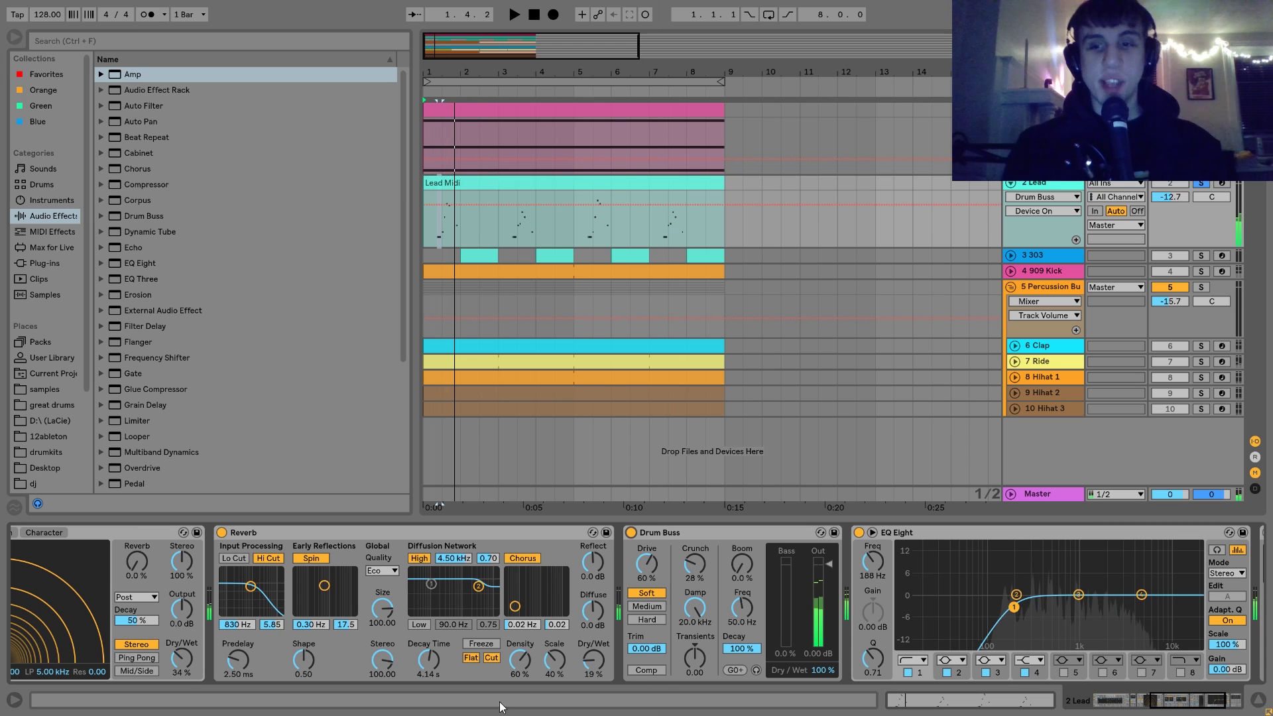
Step: Delete the disabled Auto Pan from the end of the Lead track's effects chain
{"action": "scroll", "coordinate": [665, 683], "scroll_direction": "right", "scroll_amount": 10}
{"action": "left_click", "coordinate": [1137, 534]}
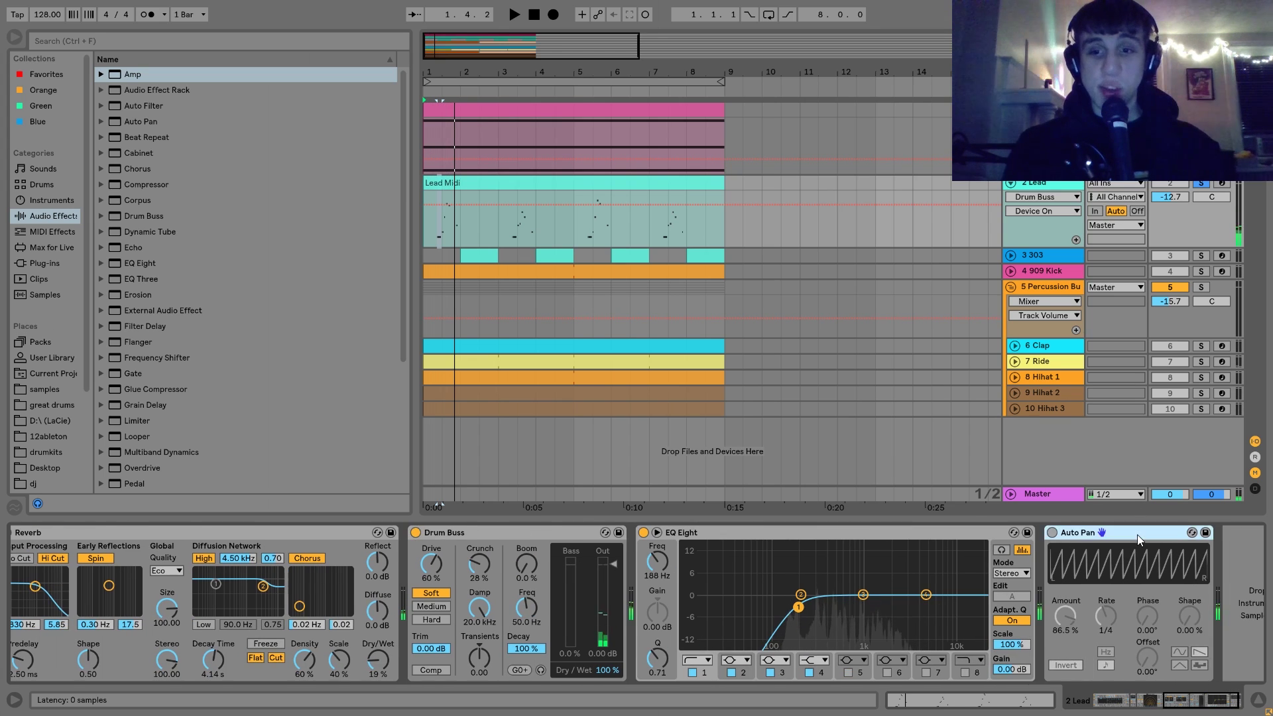
{"action": "key", "text": "Delete"}
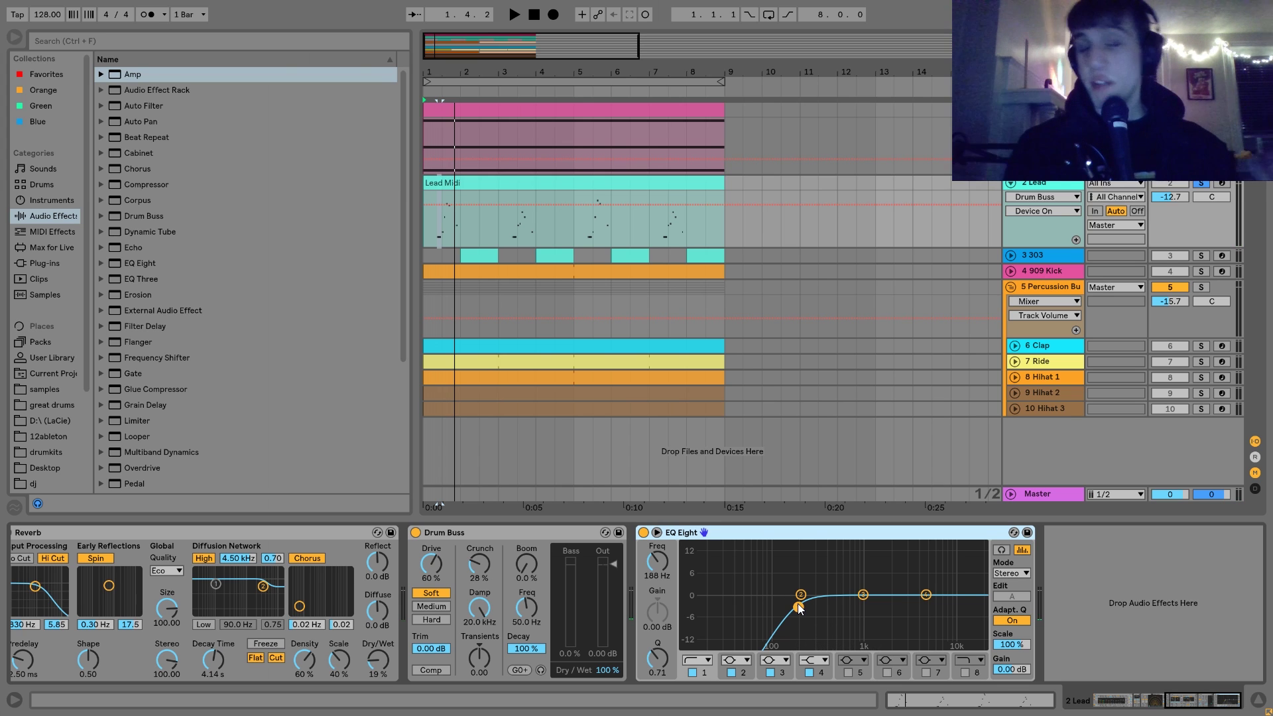
Step: Select and unfold the 303 track, solo it and play its first clip from the middle of bar 2
{"action": "left_click", "coordinate": [1035, 256]}
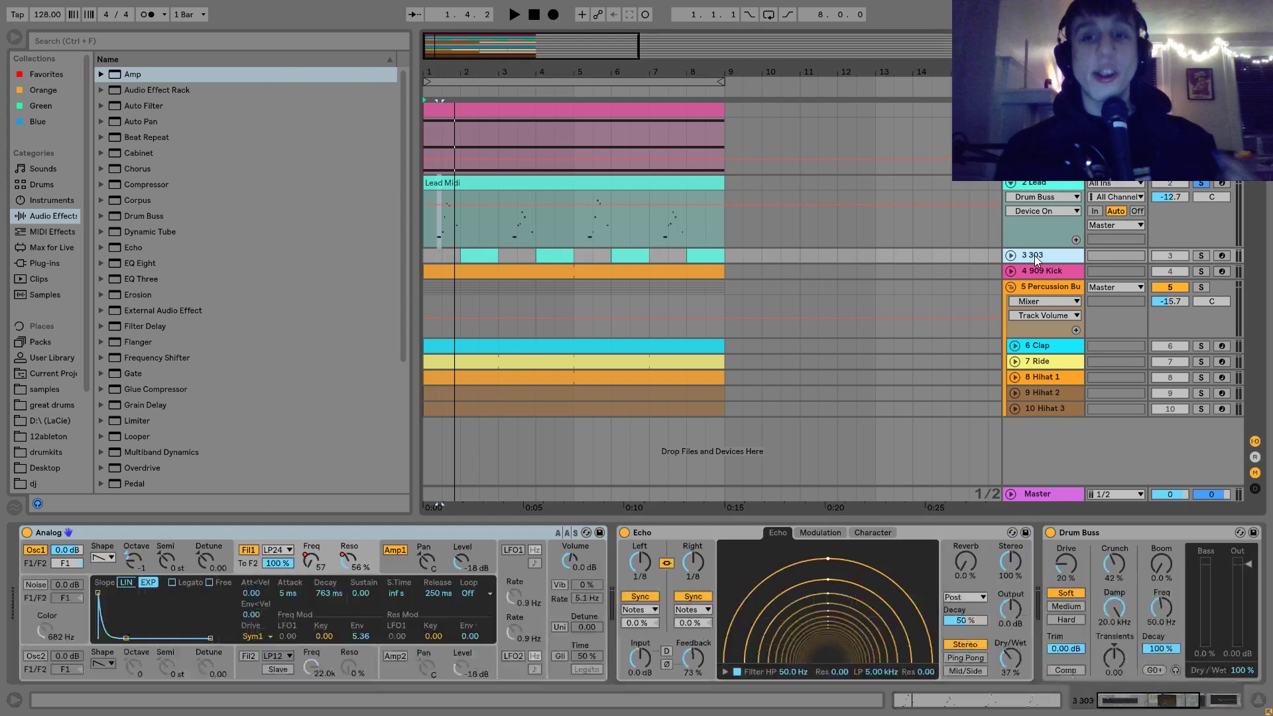
{"action": "left_click", "coordinate": [1011, 256]}
{"action": "left_click", "coordinate": [1202, 260]}
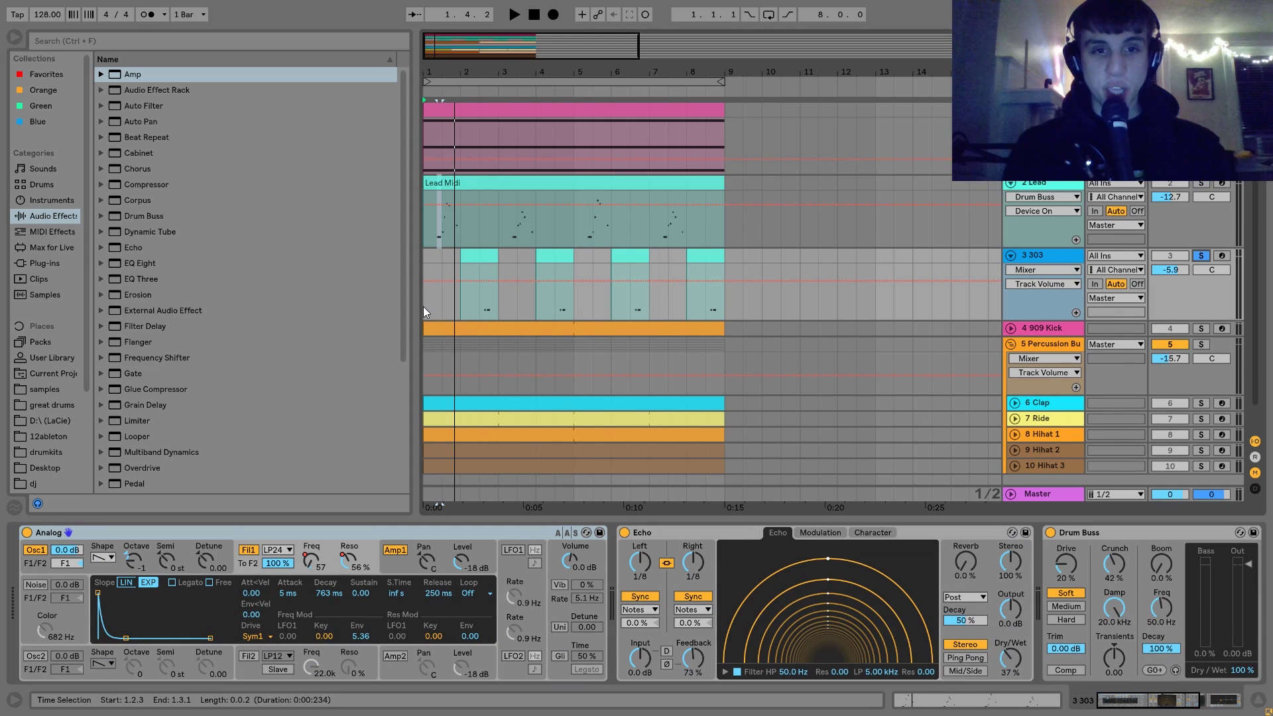
{"action": "left_click", "coordinate": [483, 307]}
{"action": "key", "text": "space"}
{"action": "key", "text": "space"}
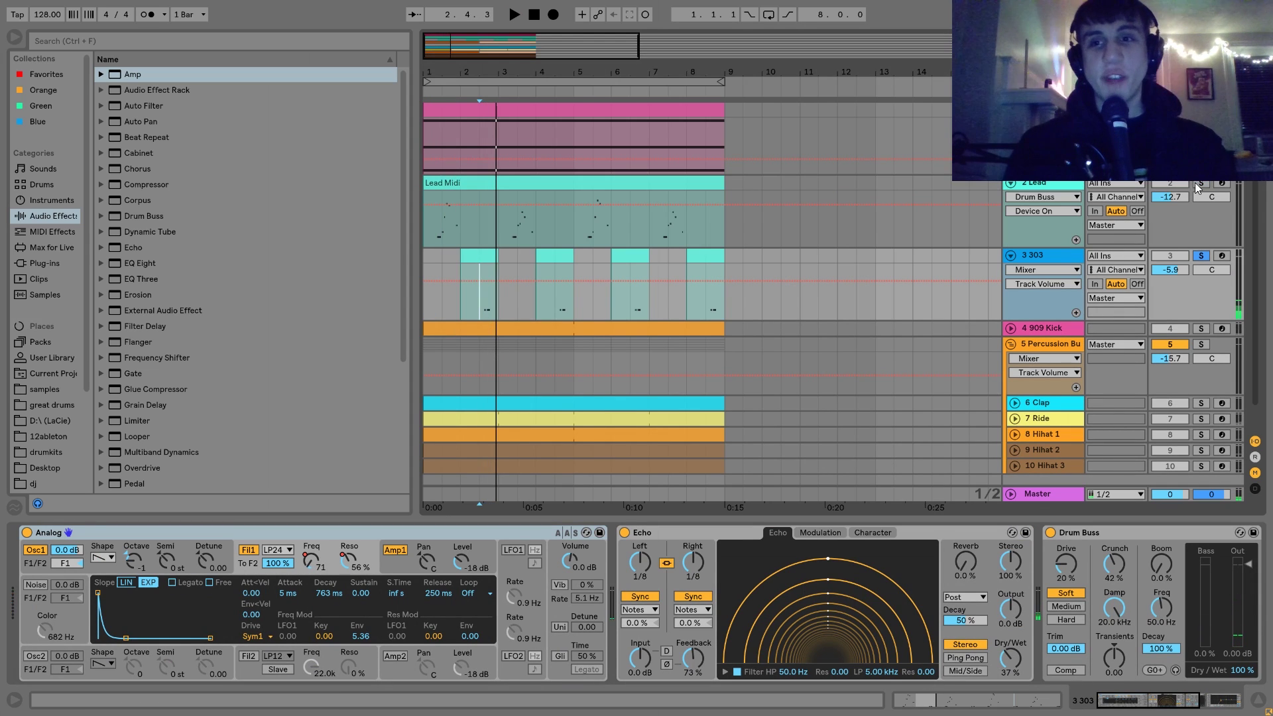
Step: Solo the Lead together with the 303 and play both from 1.3.1
{"action": "left_click", "coordinate": [441, 226]}
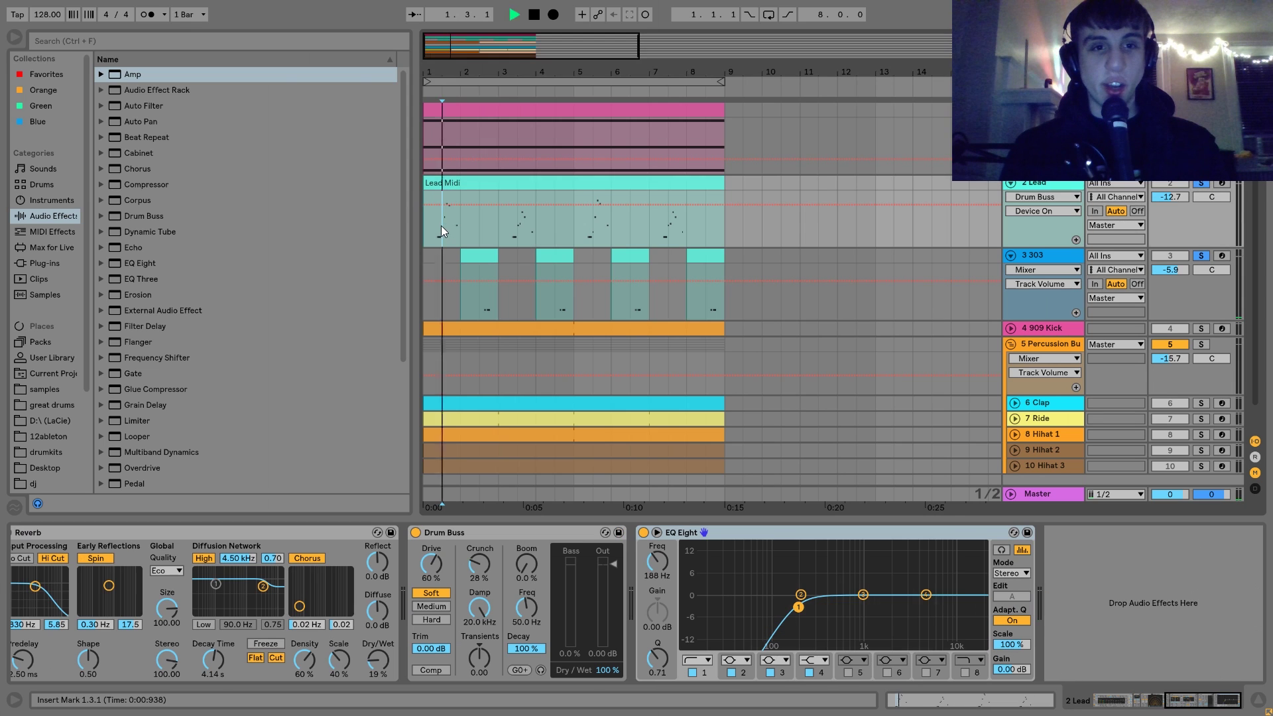
{"action": "key", "text": "space"}
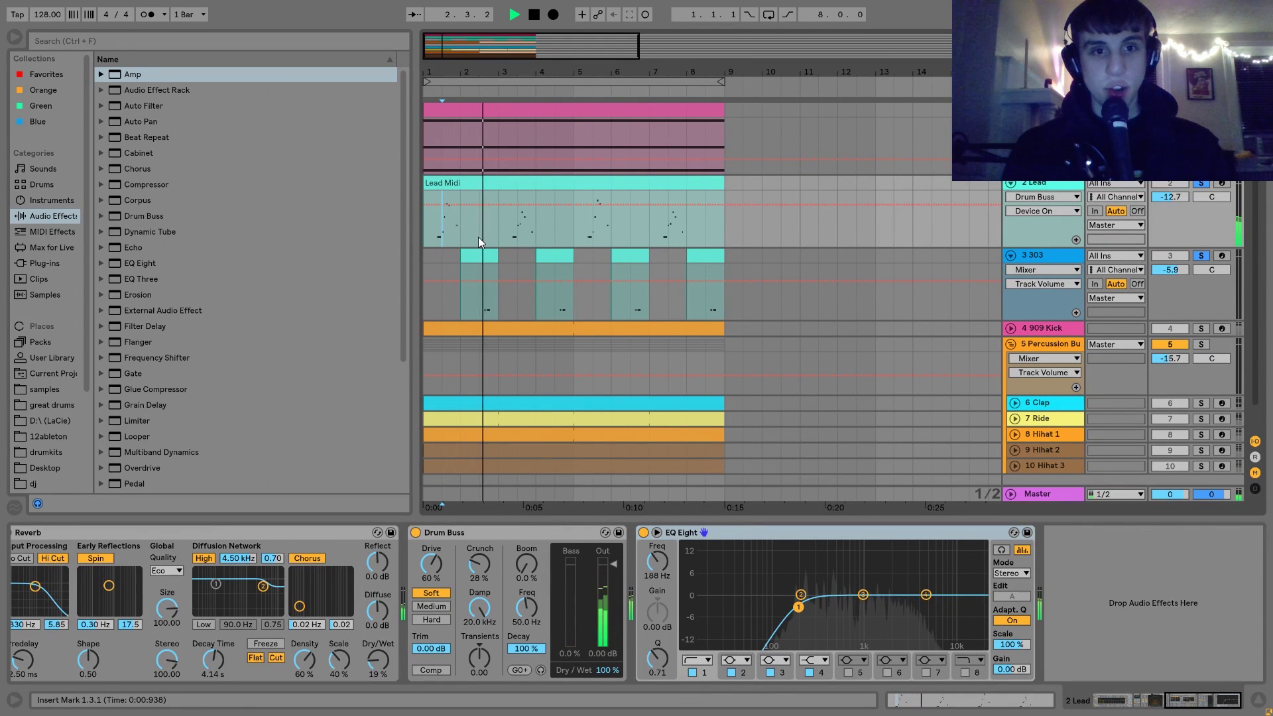
{"action": "key", "text": "space"}
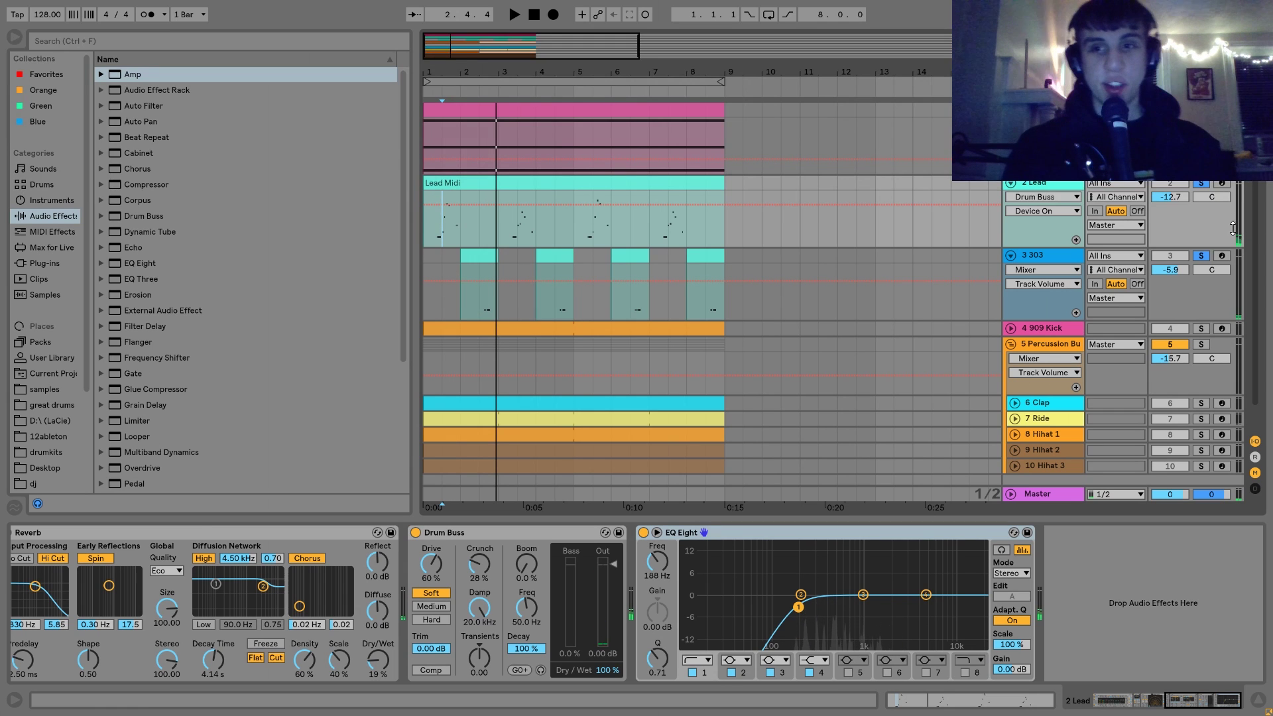
Step: Open the 303 clip in bar 2 to examine its notes, and review the track's Analog oscillator and filter settings
{"action": "double_click", "coordinate": [497, 252]}
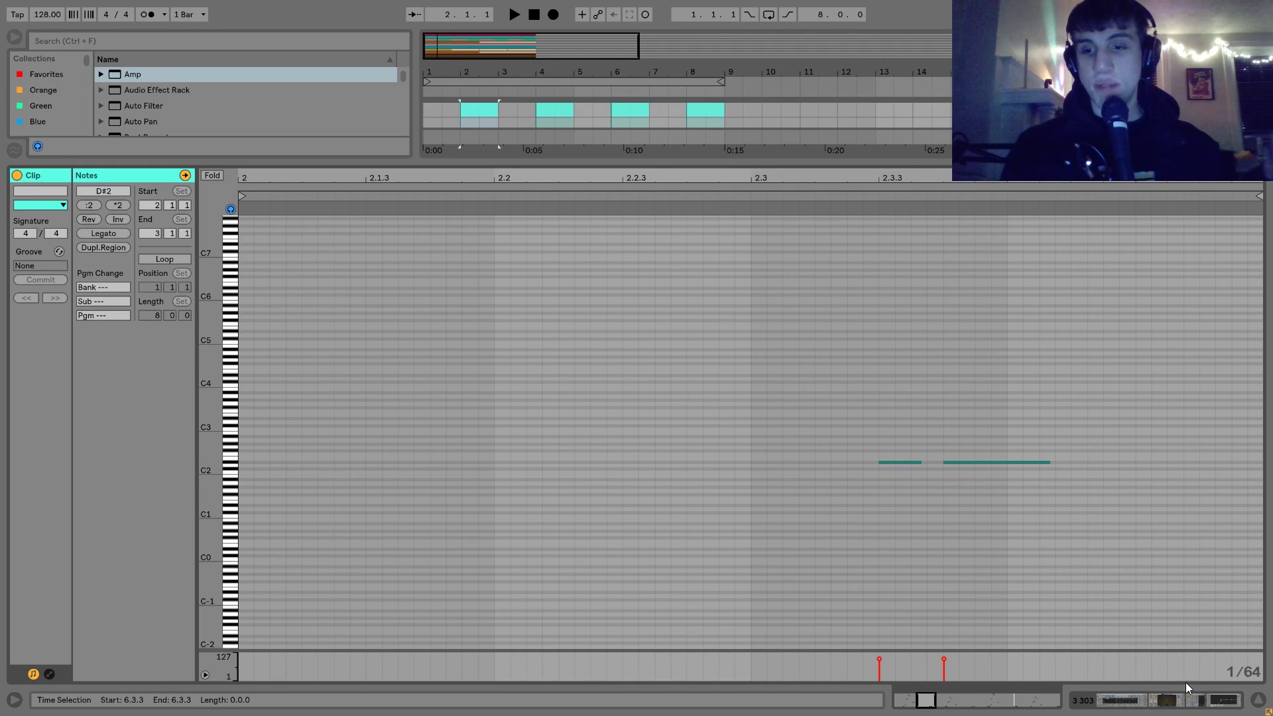
{"action": "left_click", "coordinate": [1184, 703]}
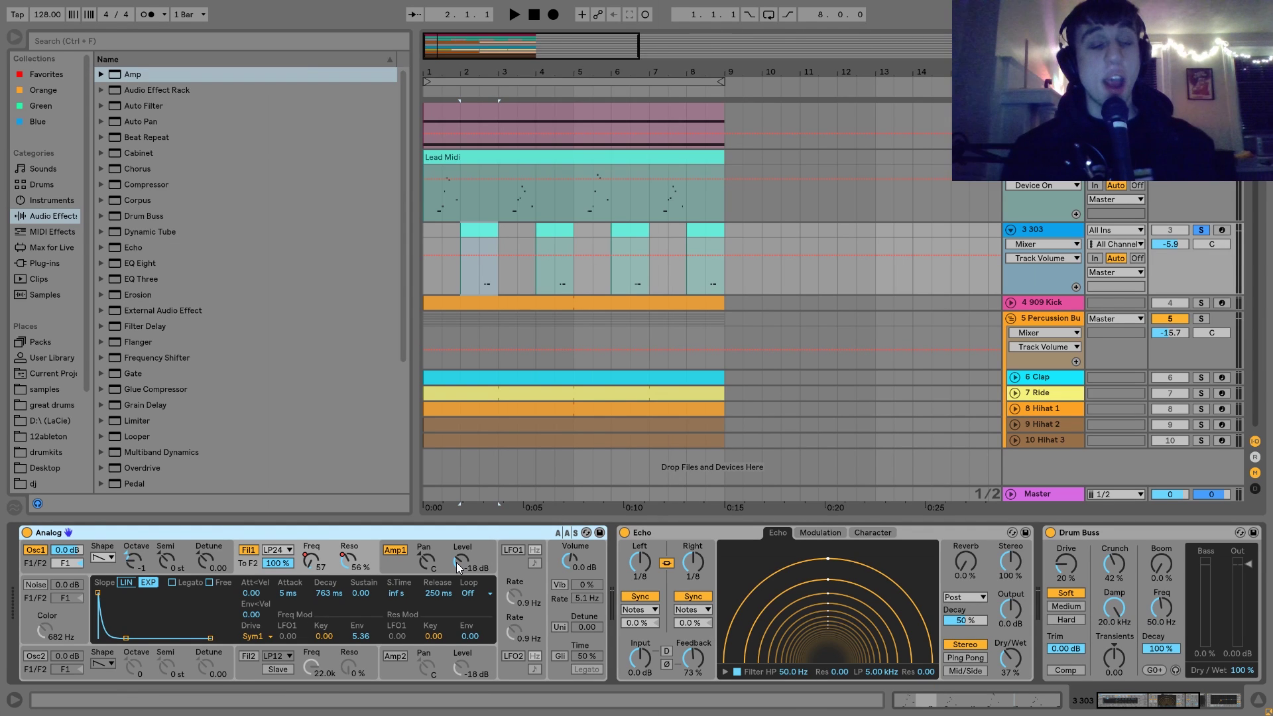
{"action": "left_click", "coordinate": [122, 546]}
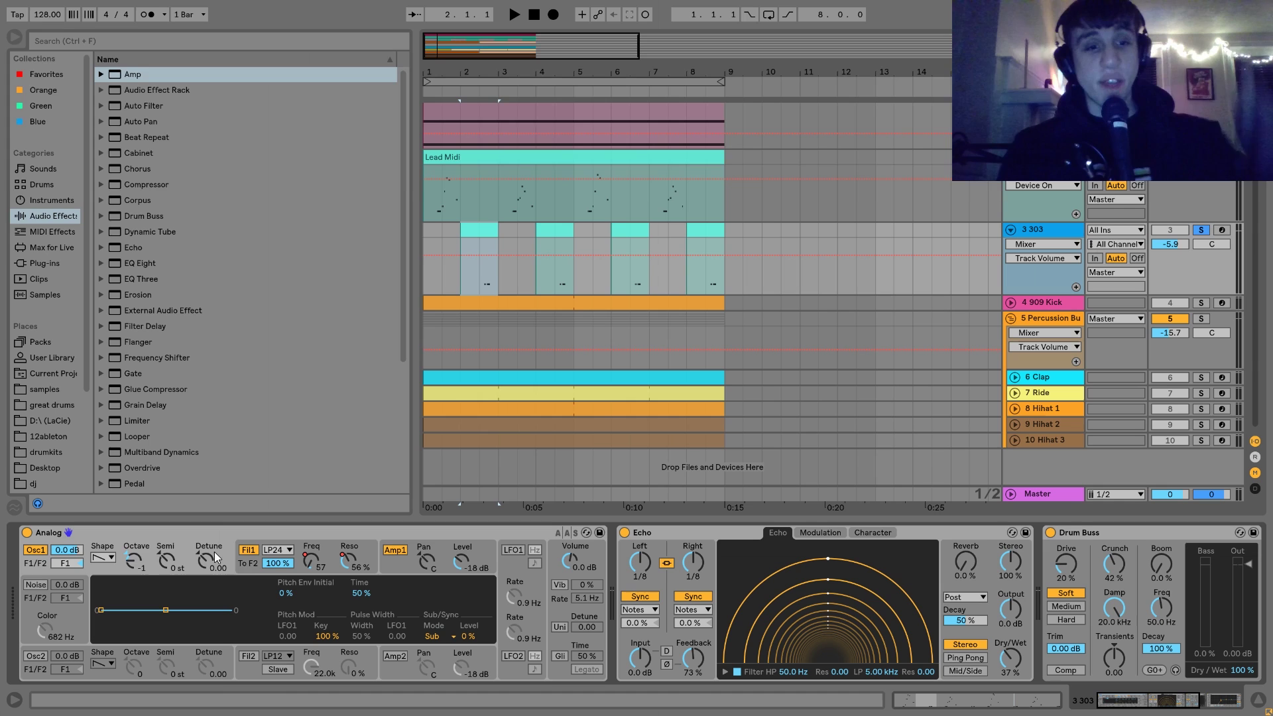
{"action": "left_click", "coordinate": [246, 562]}
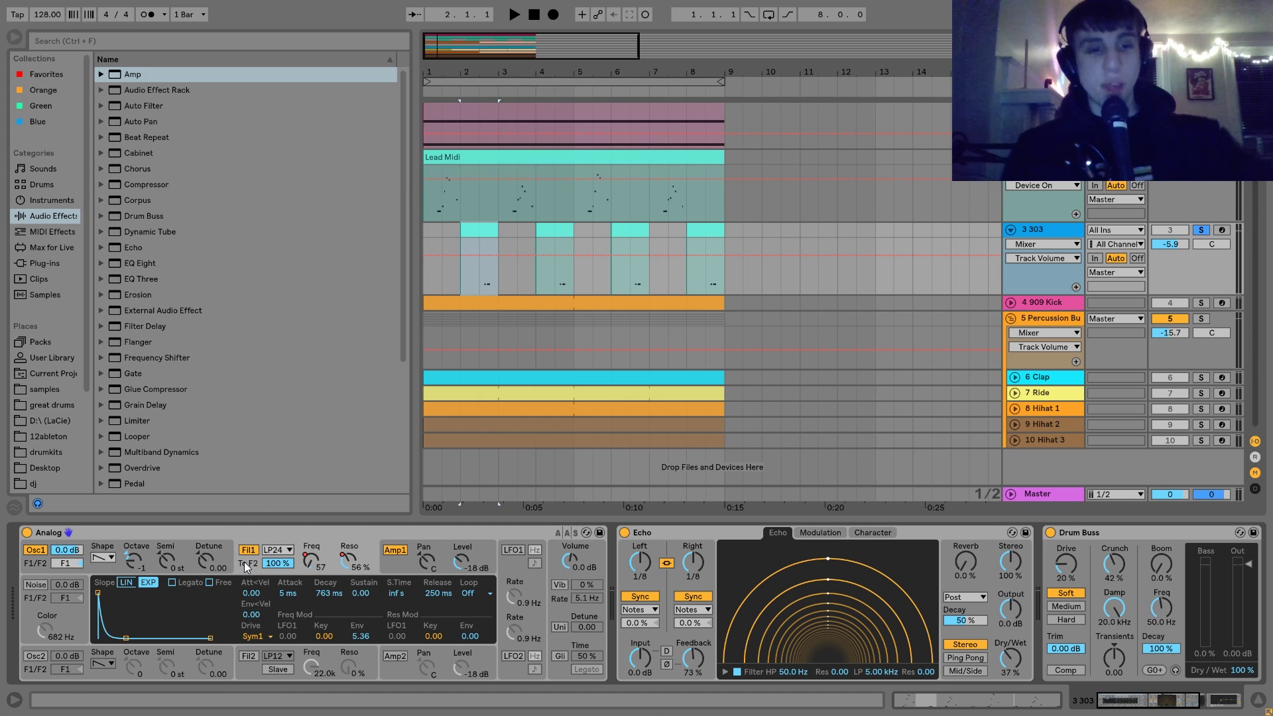
Step: Show the 303's F1 Freq automation with F1 Resonance in a separate lane, and play the automated part from bar 2
{"action": "left_click", "coordinate": [311, 562]}
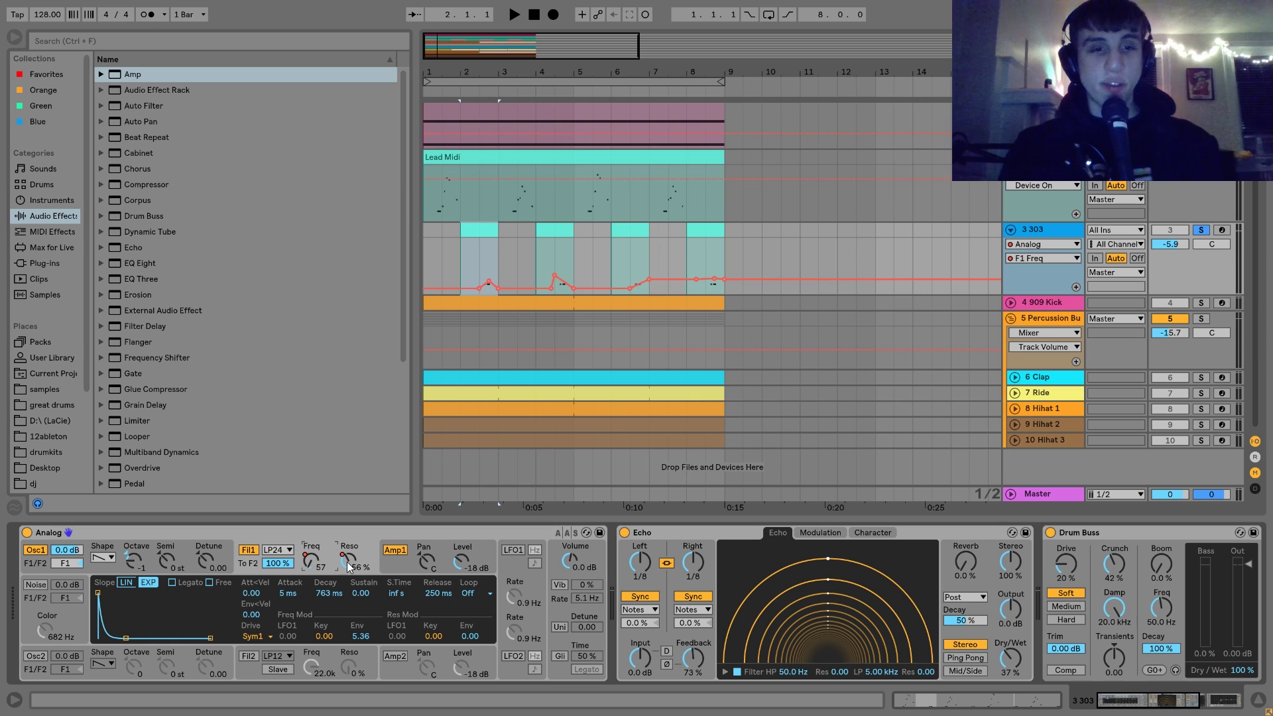
{"action": "right_click", "coordinate": [348, 562]}
{"action": "left_click", "coordinate": [368, 586]}
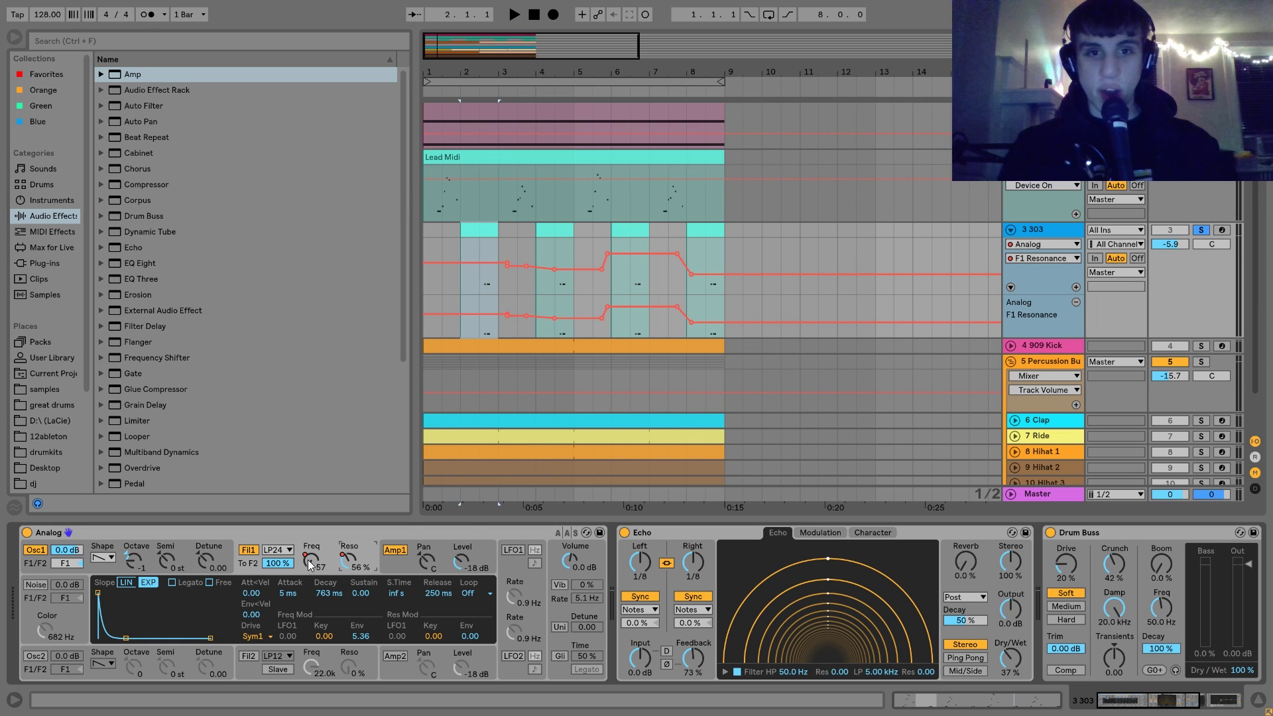
{"action": "left_click", "coordinate": [313, 562]}
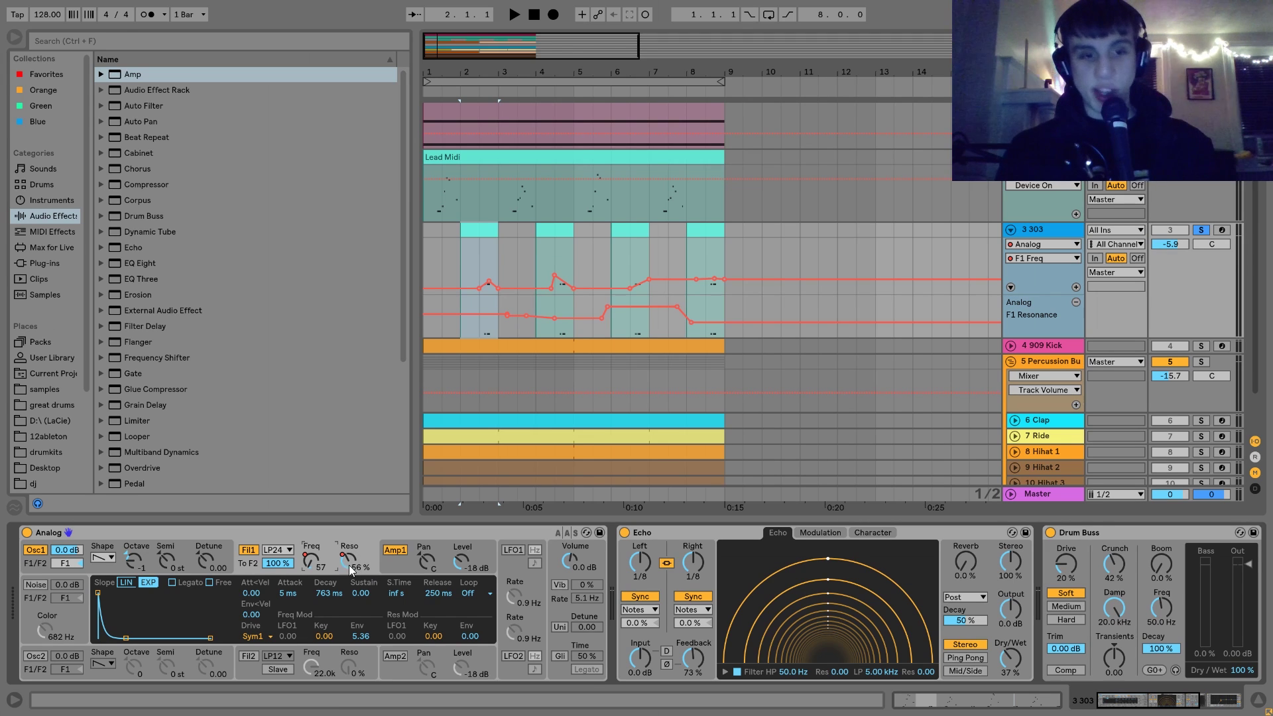
{"action": "key", "text": "space"}
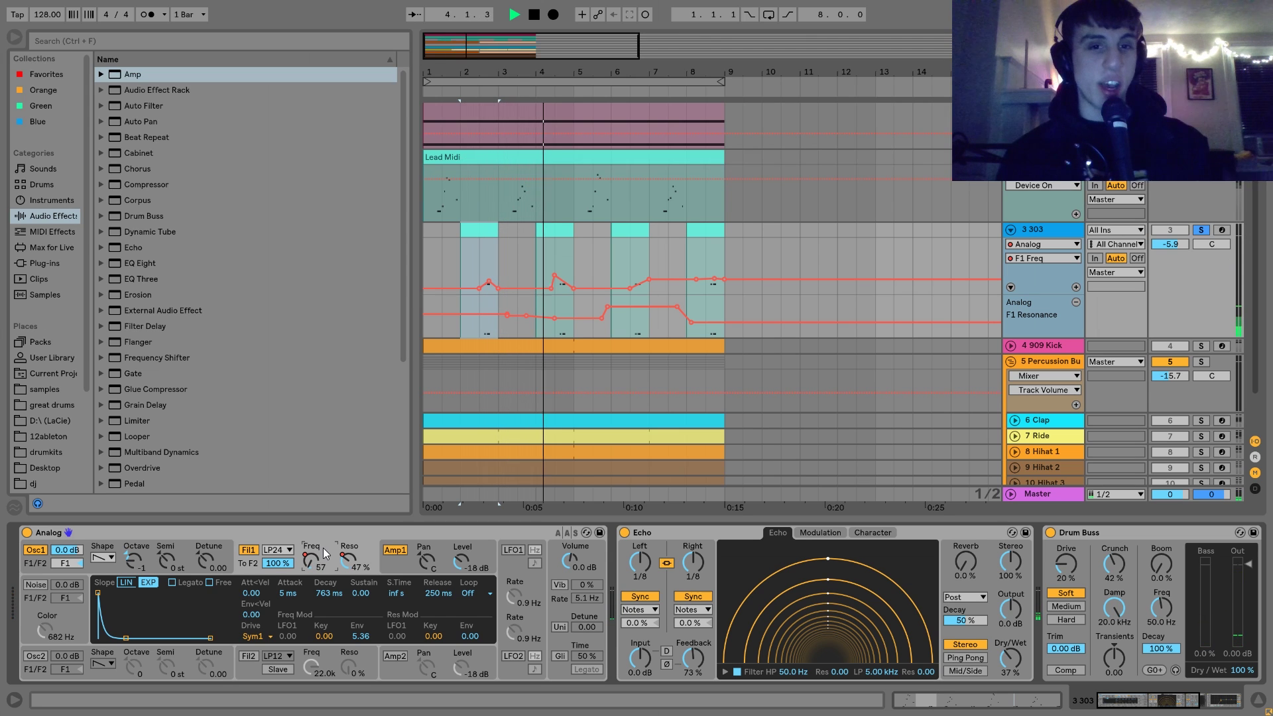
{"action": "key", "text": "space"}
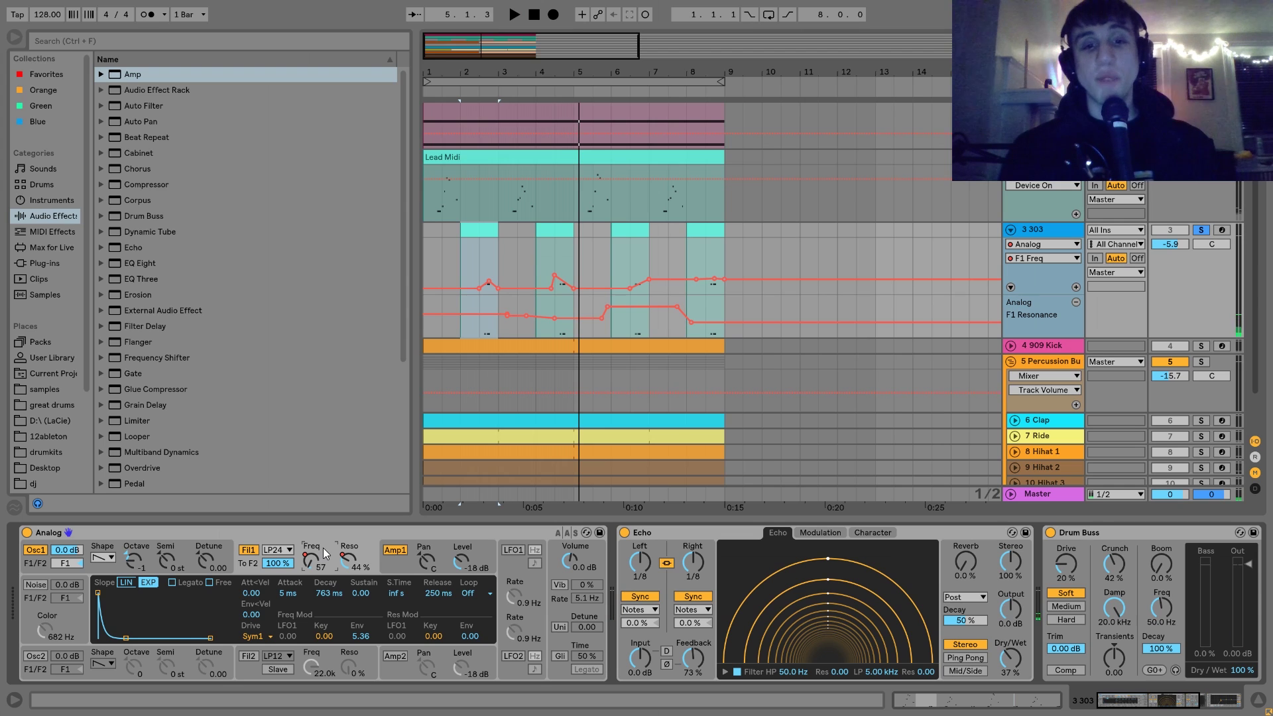
Step: Review the 303's Echo, Drum Buss and EQ Eight settings while playing its first clip from bar 2
{"action": "scroll", "coordinate": [381, 556], "scroll_direction": "right", "scroll_amount": 3}
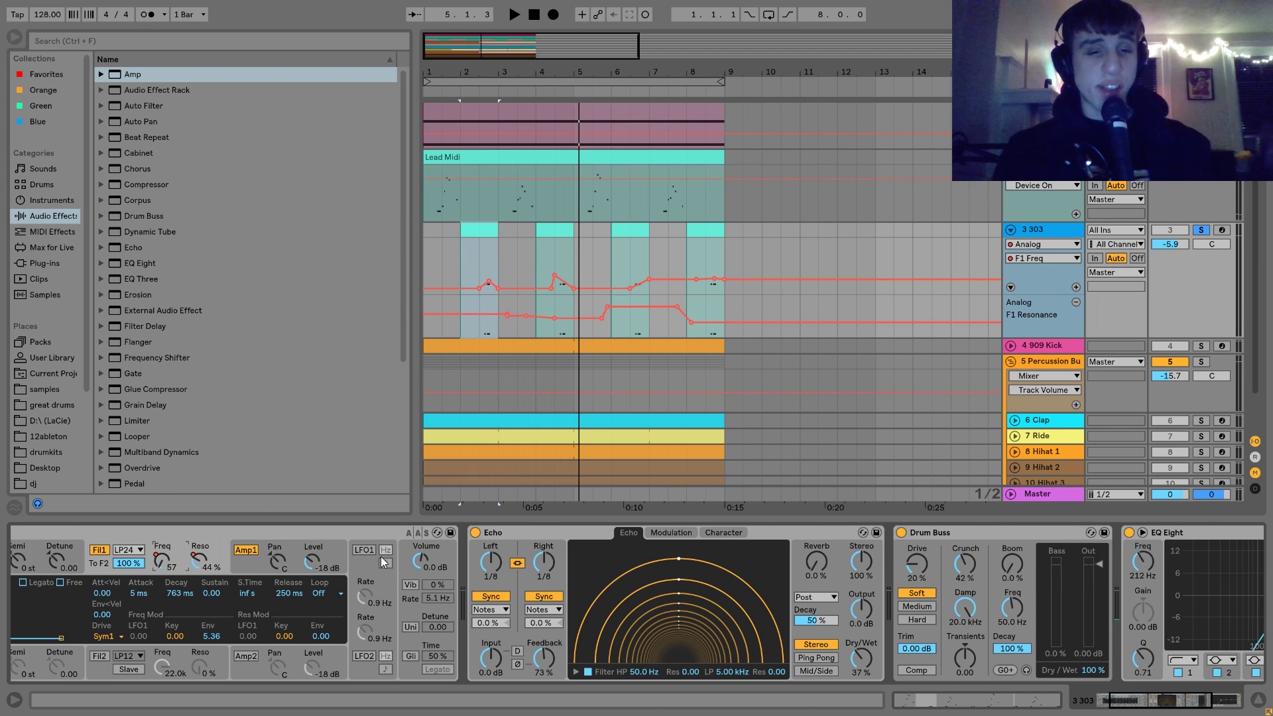
{"action": "scroll", "coordinate": [381, 561], "scroll_direction": "right", "scroll_amount": 1}
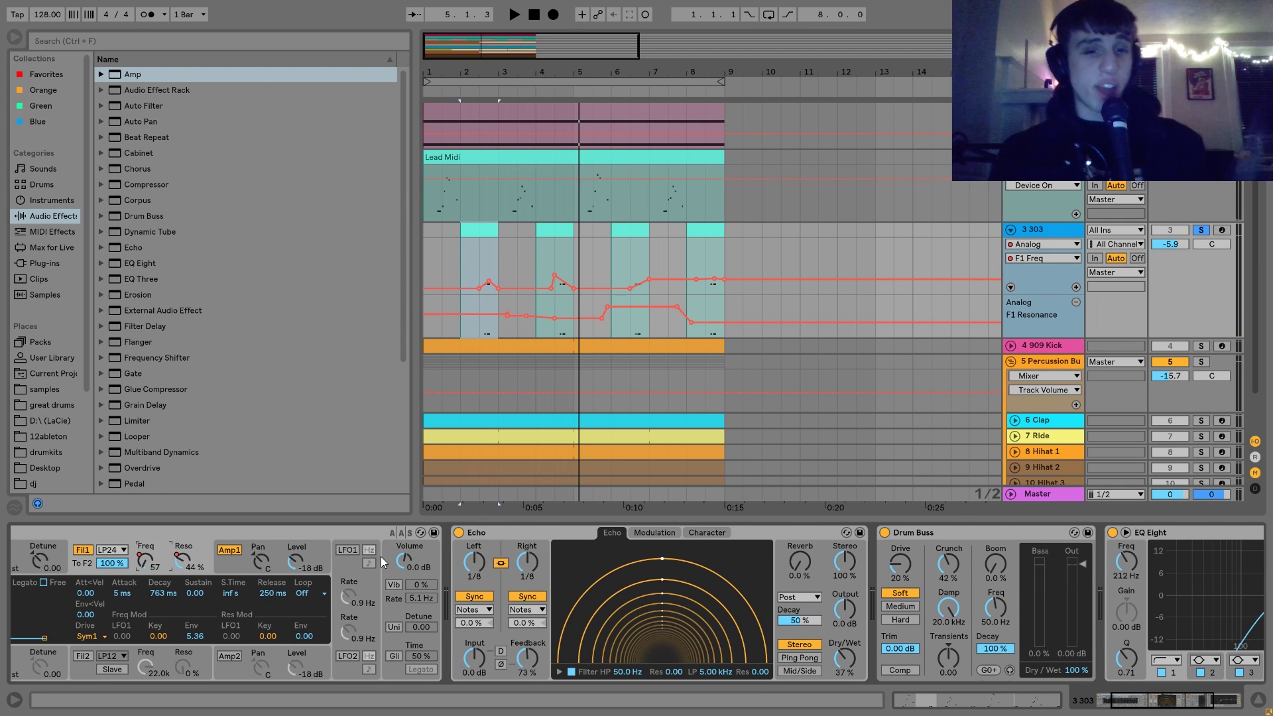
{"action": "left_click", "coordinate": [505, 528]}
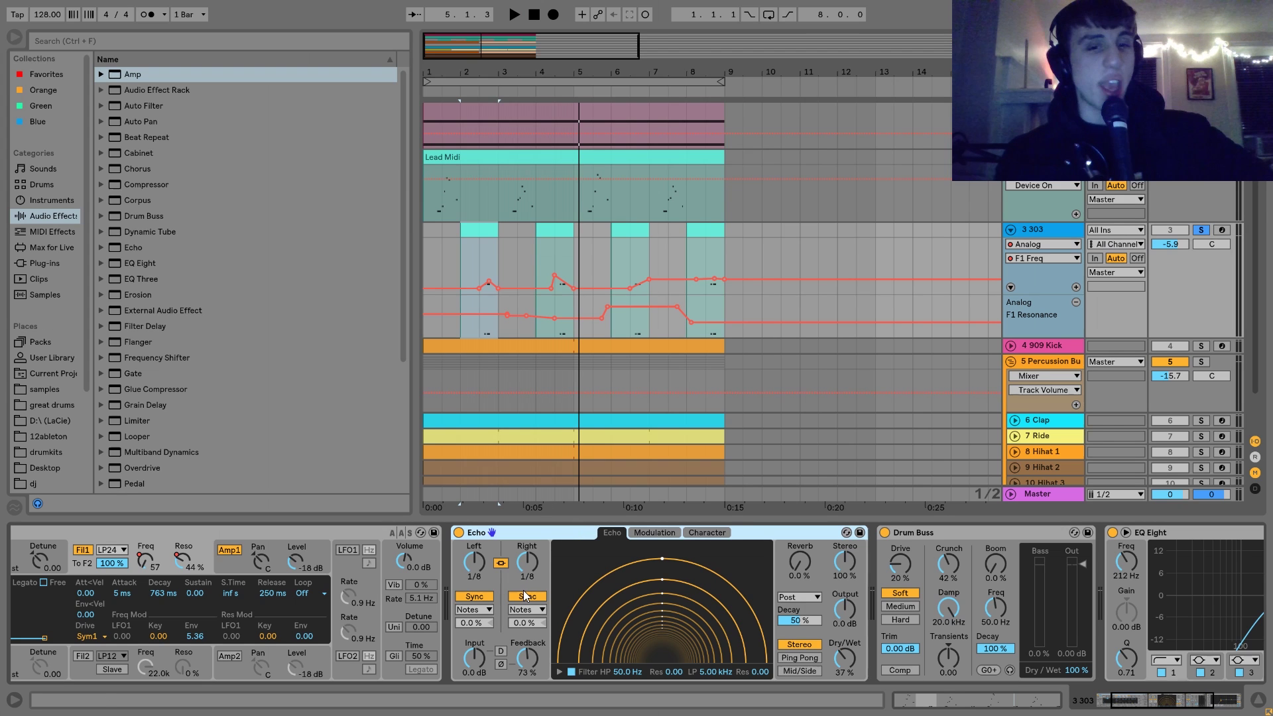
{"action": "key", "text": "space"}
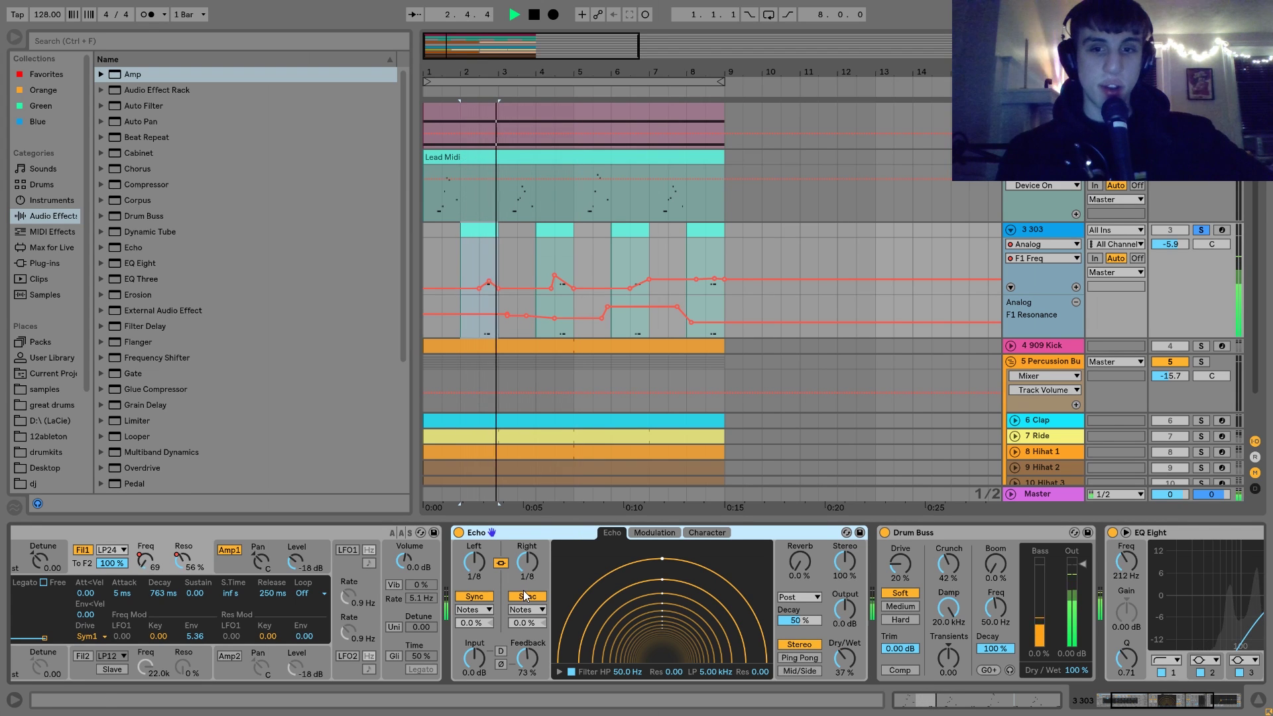
{"action": "scroll", "coordinate": [524, 590], "scroll_direction": "right", "scroll_amount": 4}
{"action": "key", "text": "space"}
{"action": "scroll", "coordinate": [523, 590], "scroll_direction": "right", "scroll_amount": 12}
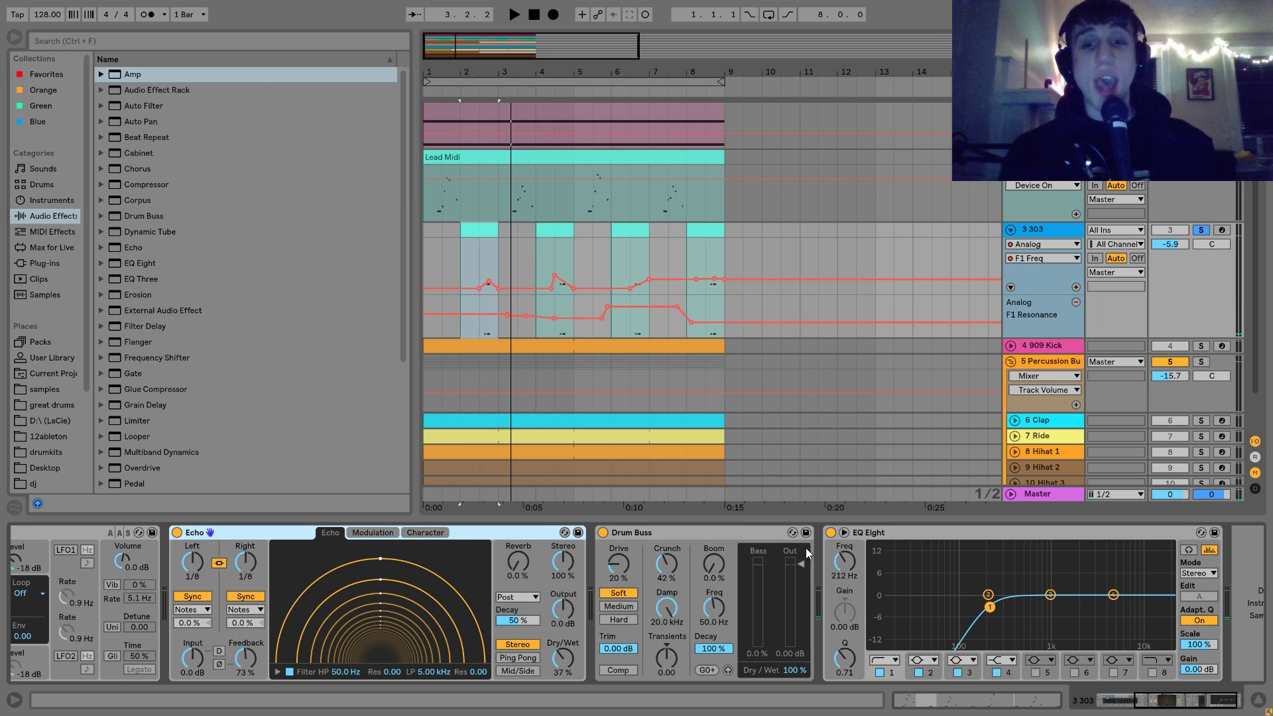
{"action": "scroll", "coordinate": [806, 548], "scroll_direction": "right", "scroll_amount": 3}
{"action": "left_click", "coordinate": [822, 532]}
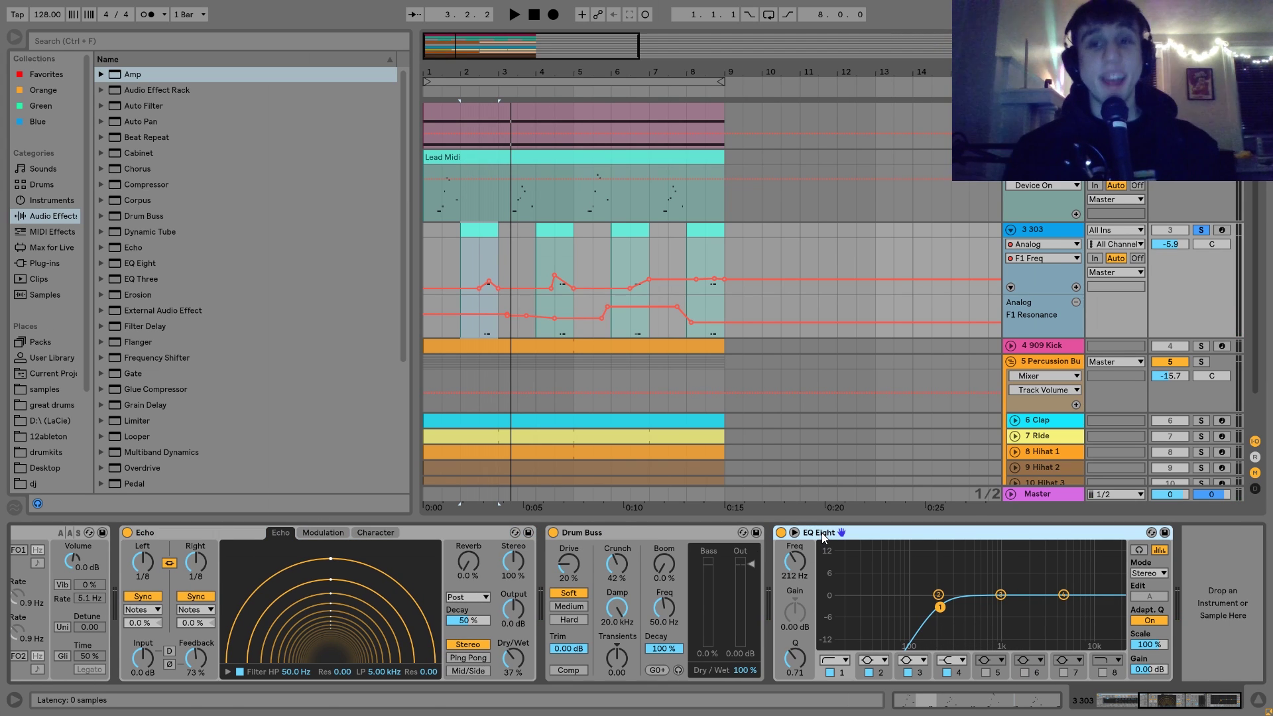
Step: Unfold and solo the 909 Kick track, and play its eight-bar clip from bar 1
{"action": "left_click", "coordinate": [1020, 348]}
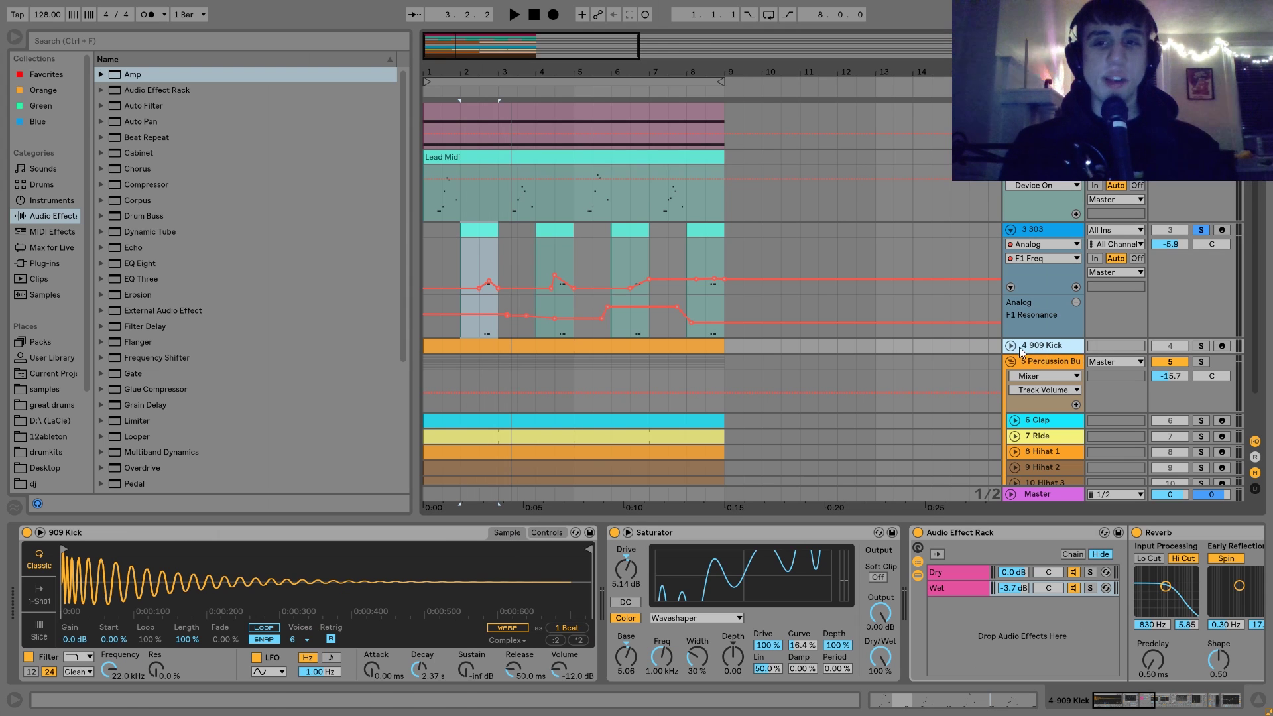
{"action": "left_click", "coordinate": [1010, 345]}
{"action": "left_click", "coordinate": [1203, 346]}
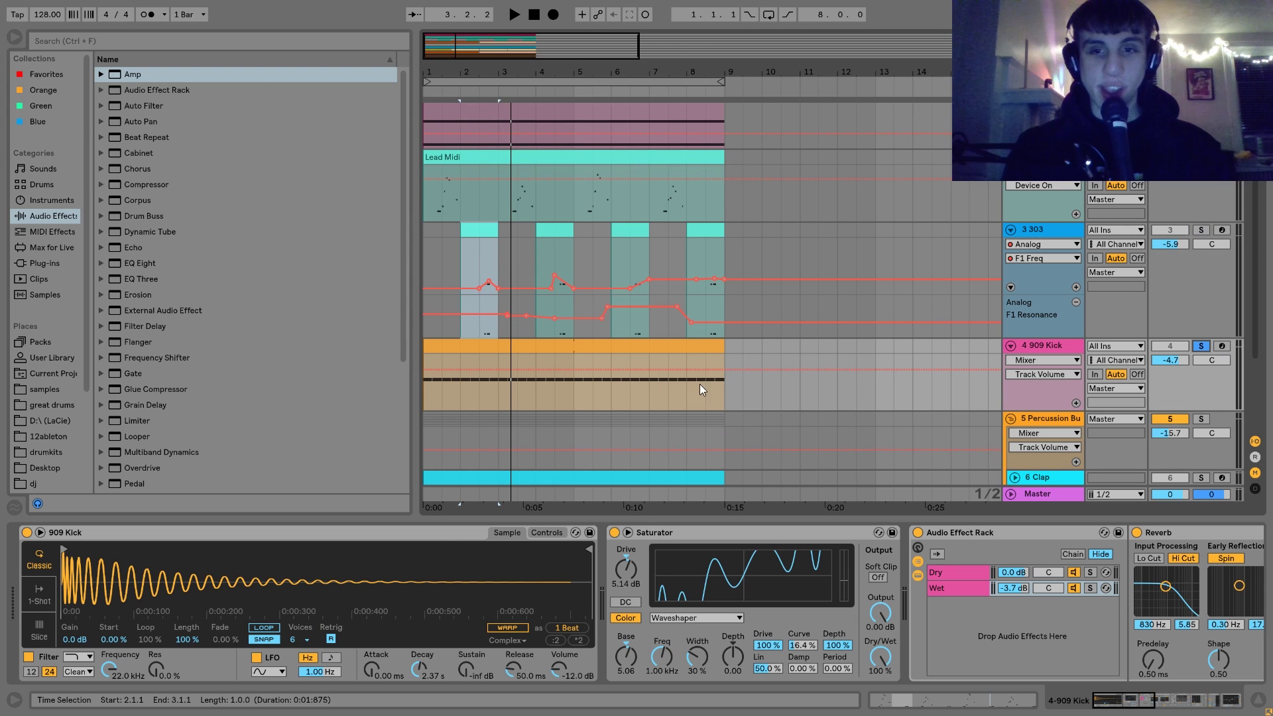
{"action": "left_click", "coordinate": [592, 347]}
{"action": "key", "text": "space"}
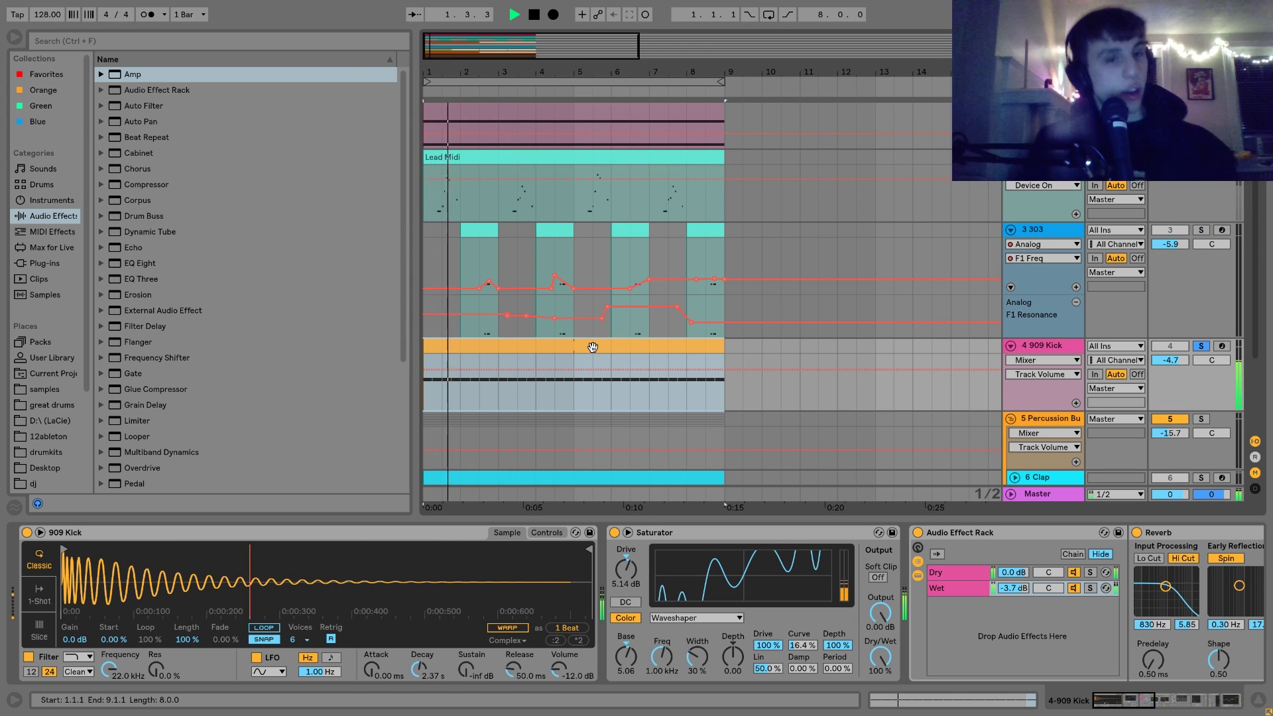
{"action": "key", "text": "space"}
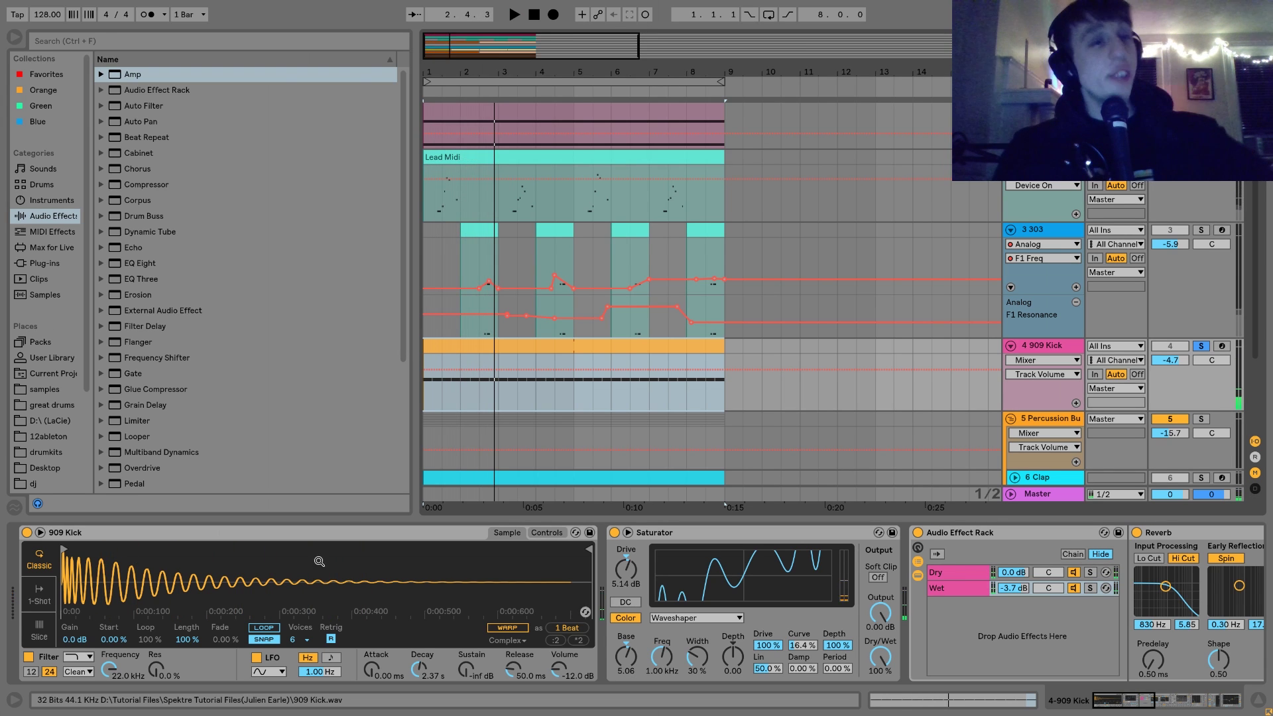
Step: Show the 909 Kick track's sample file in the browser
{"action": "right_click", "coordinate": [304, 579]}
{"action": "left_click", "coordinate": [332, 600]}
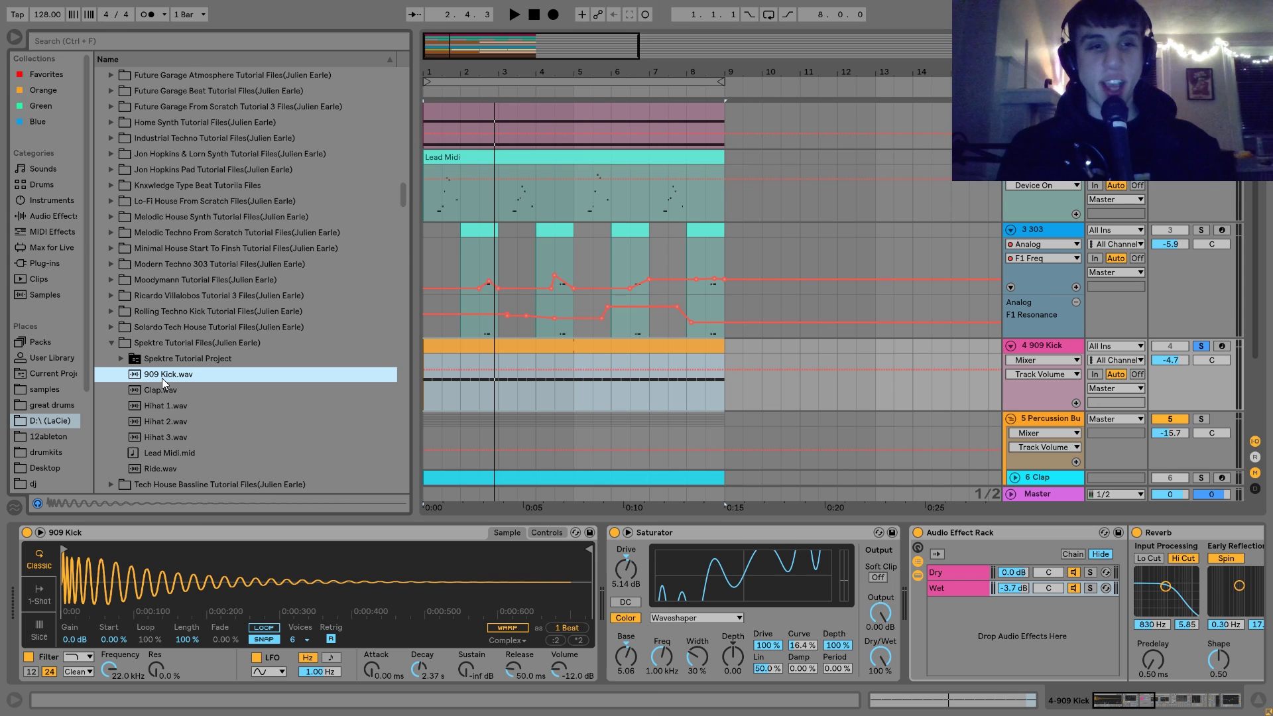
Step: Turn off the kick's EQ Eight, Drum Buss, Audio Effect Rack and Saturator
{"action": "left_click", "coordinate": [755, 619]}
{"action": "scroll", "coordinate": [755, 620], "scroll_direction": "down", "scroll_amount": 15}
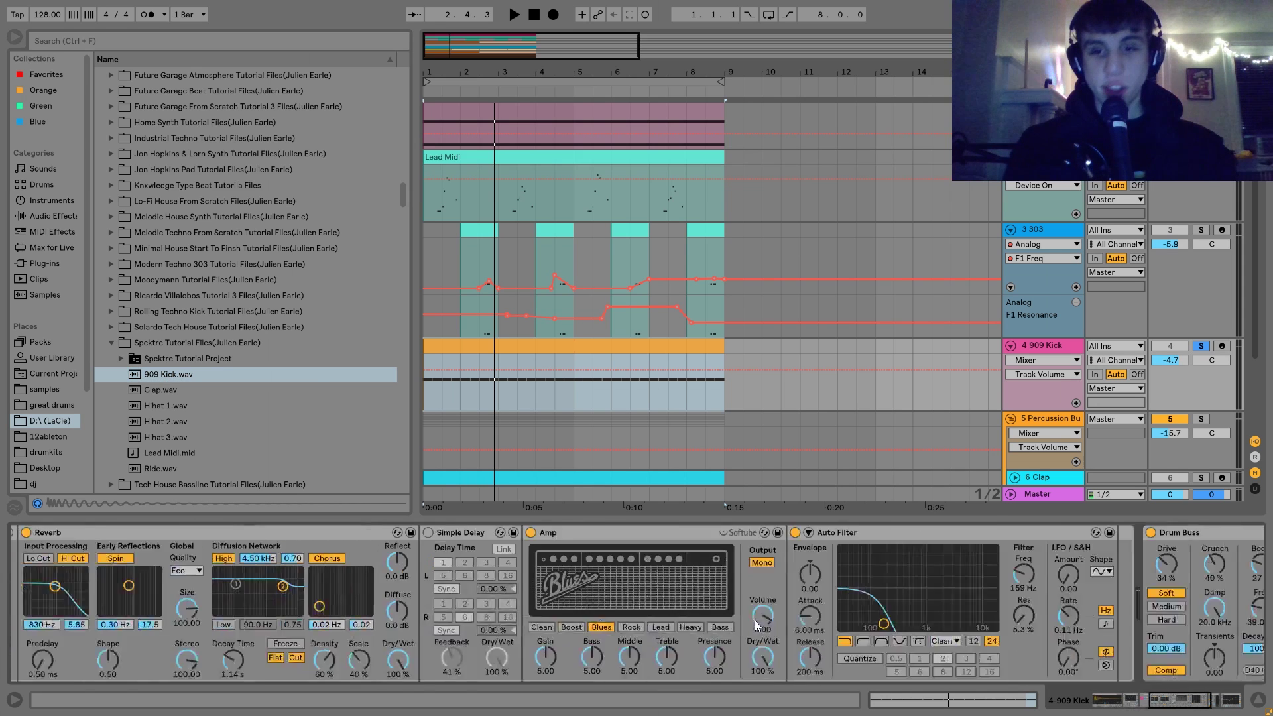
{"action": "scroll", "coordinate": [754, 619], "scroll_direction": "up", "scroll_amount": 1}
{"action": "left_click", "coordinate": [827, 539]}
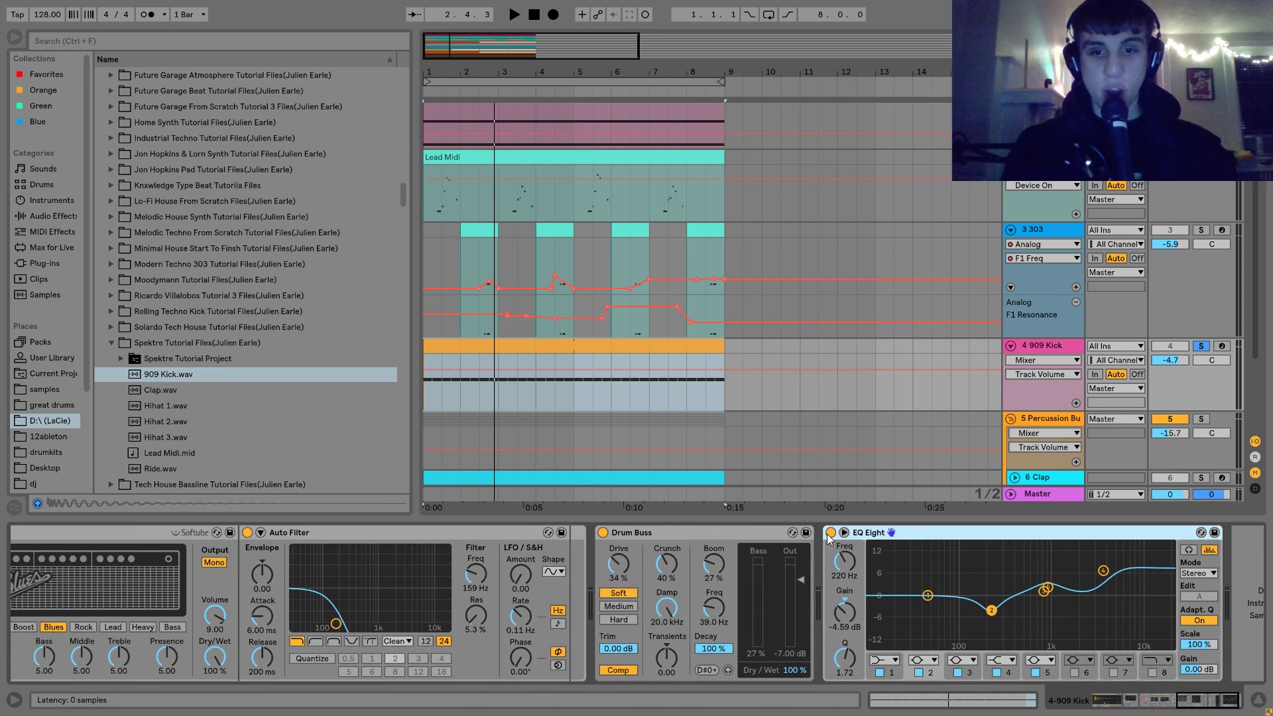
{"action": "left_click", "coordinate": [829, 534]}
{"action": "left_click", "coordinate": [604, 534]}
{"action": "scroll", "coordinate": [604, 534], "scroll_direction": "up", "scroll_amount": 14}
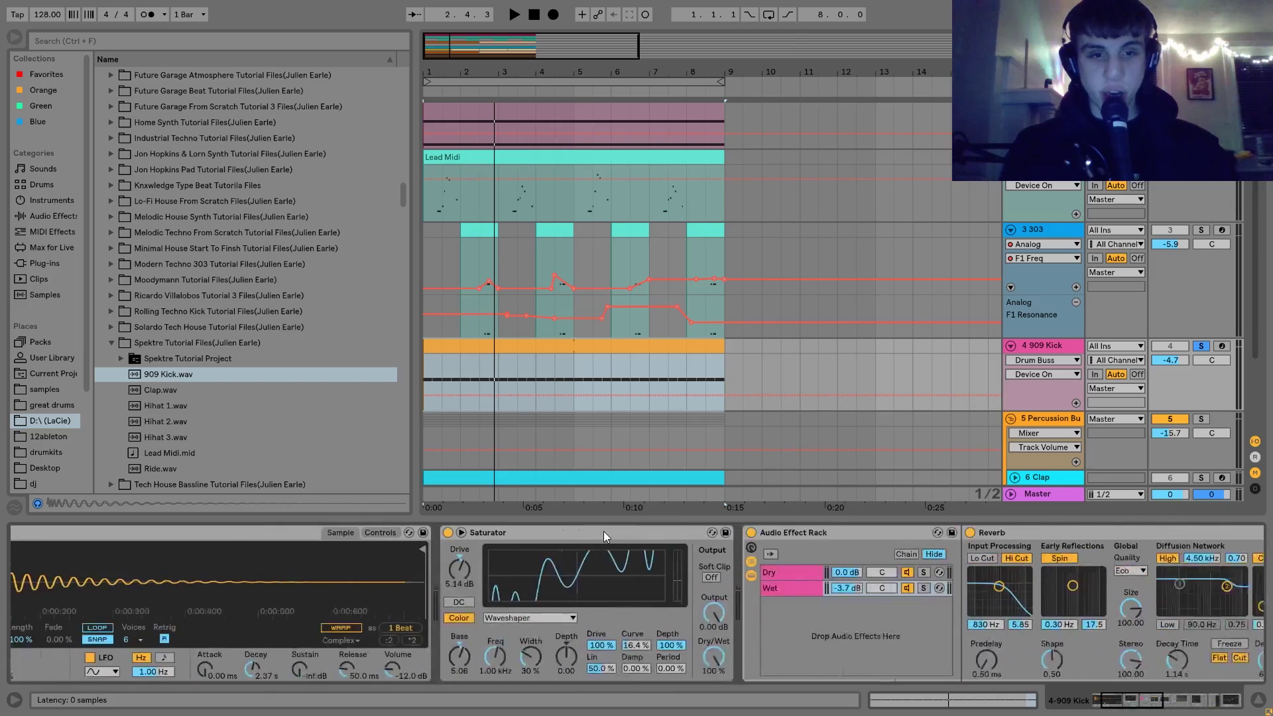
{"action": "left_click", "coordinate": [850, 534]}
{"action": "left_click", "coordinate": [547, 533]}
{"action": "scroll", "coordinate": [547, 532], "scroll_direction": "up", "scroll_amount": 3}
Step: Preview 909 Kick.wav from the browser and show the pitch envelope among the kick sampler's controls
{"action": "left_click", "coordinate": [169, 377]}
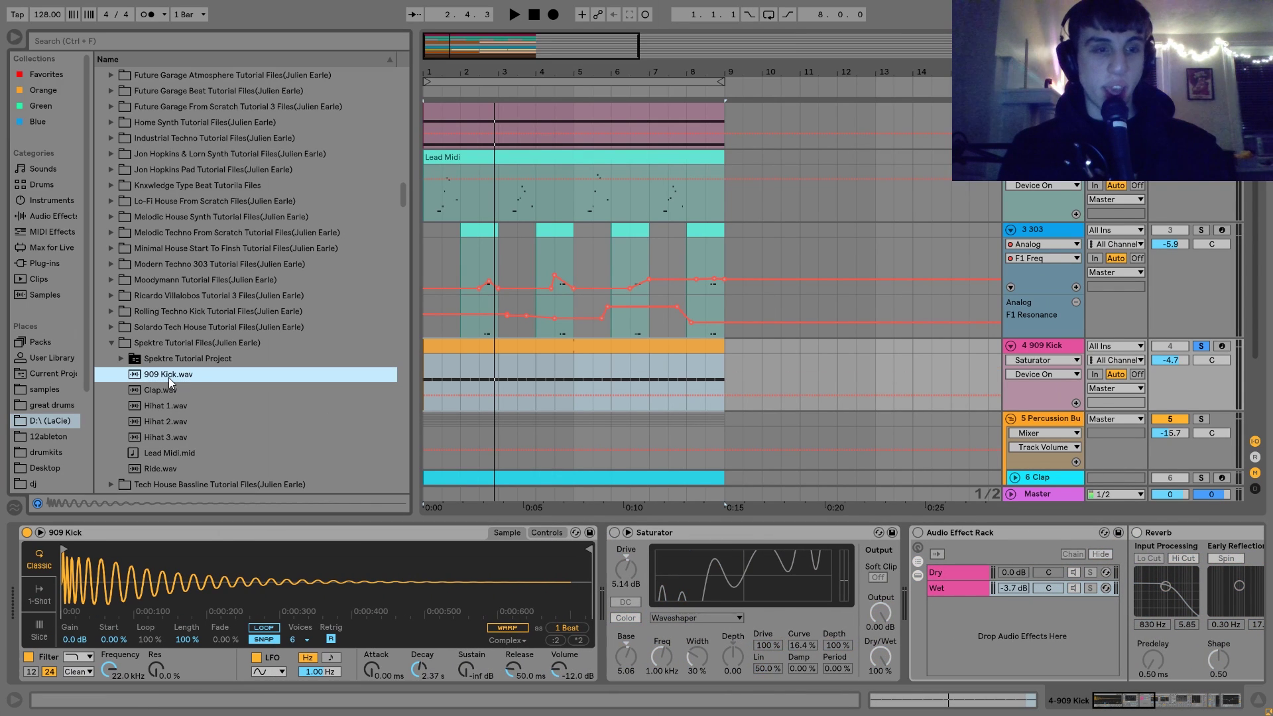
{"action": "left_click", "coordinate": [548, 534]}
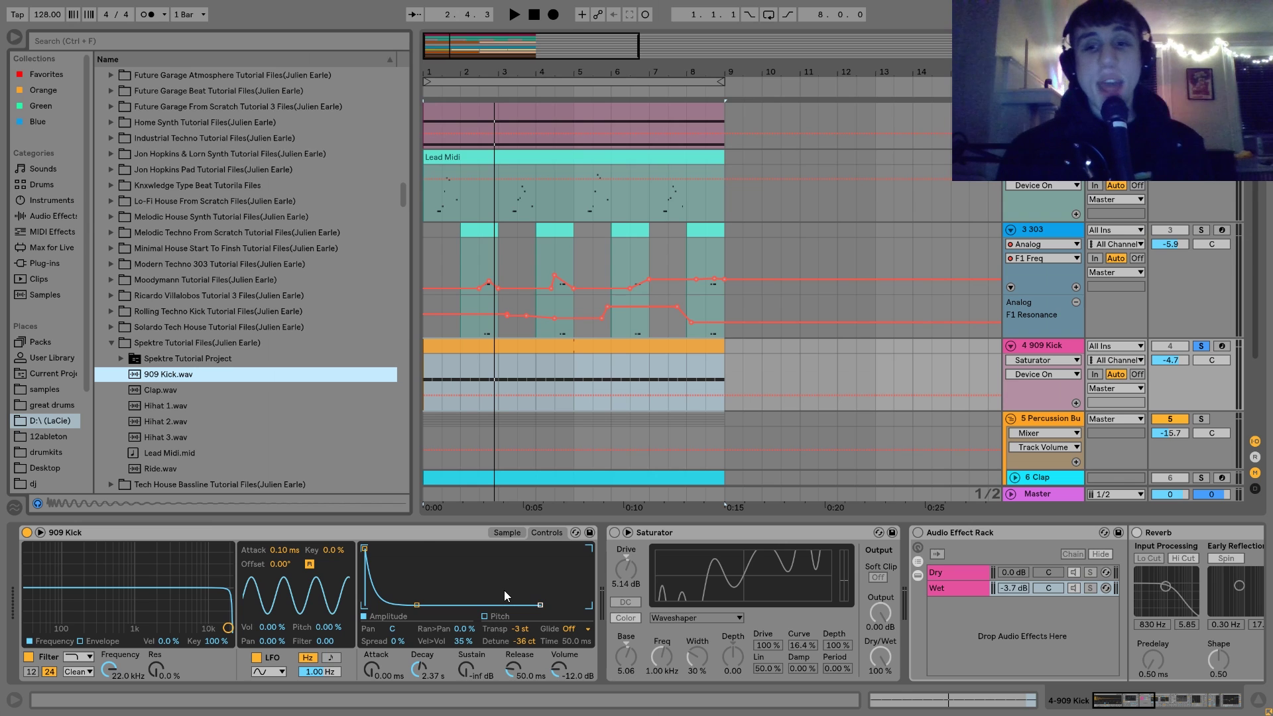
{"action": "left_click", "coordinate": [484, 616]}
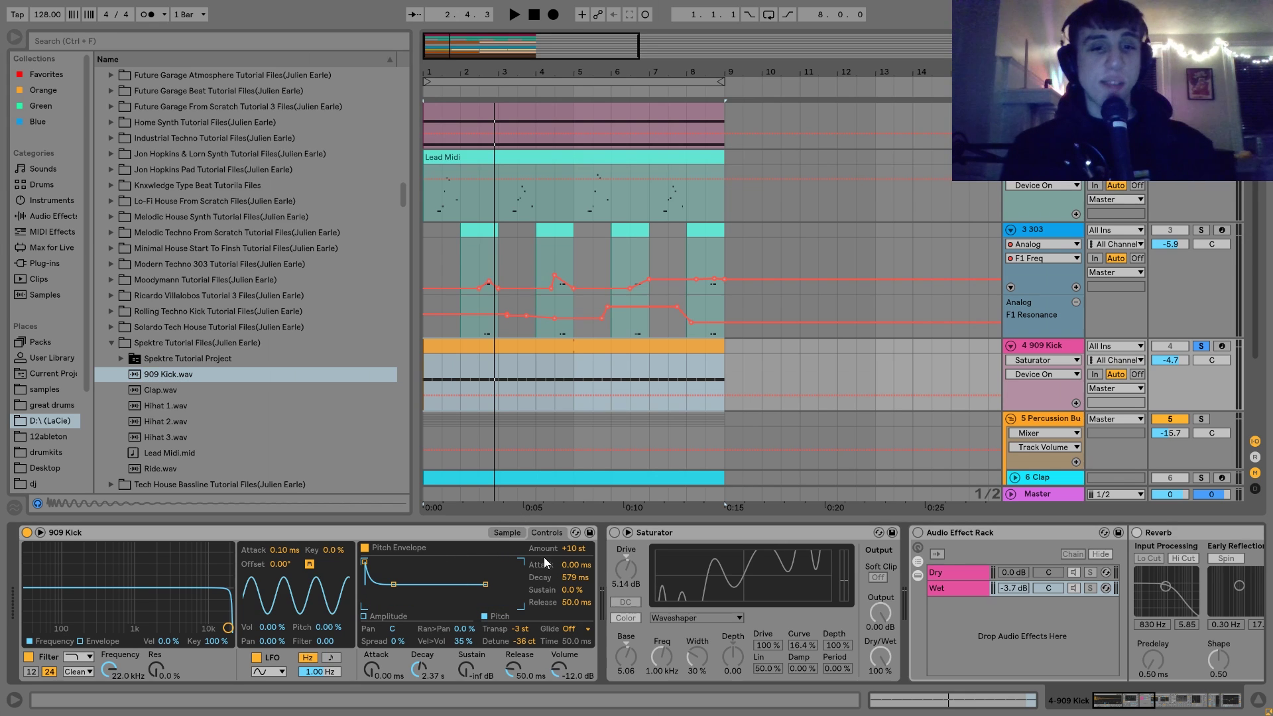
Step: Play the kick from bar 1 and compare it with the Pitch Envelope off and on, leaving the envelope on
{"action": "left_click", "coordinate": [365, 549]}
{"action": "key", "text": "space"}
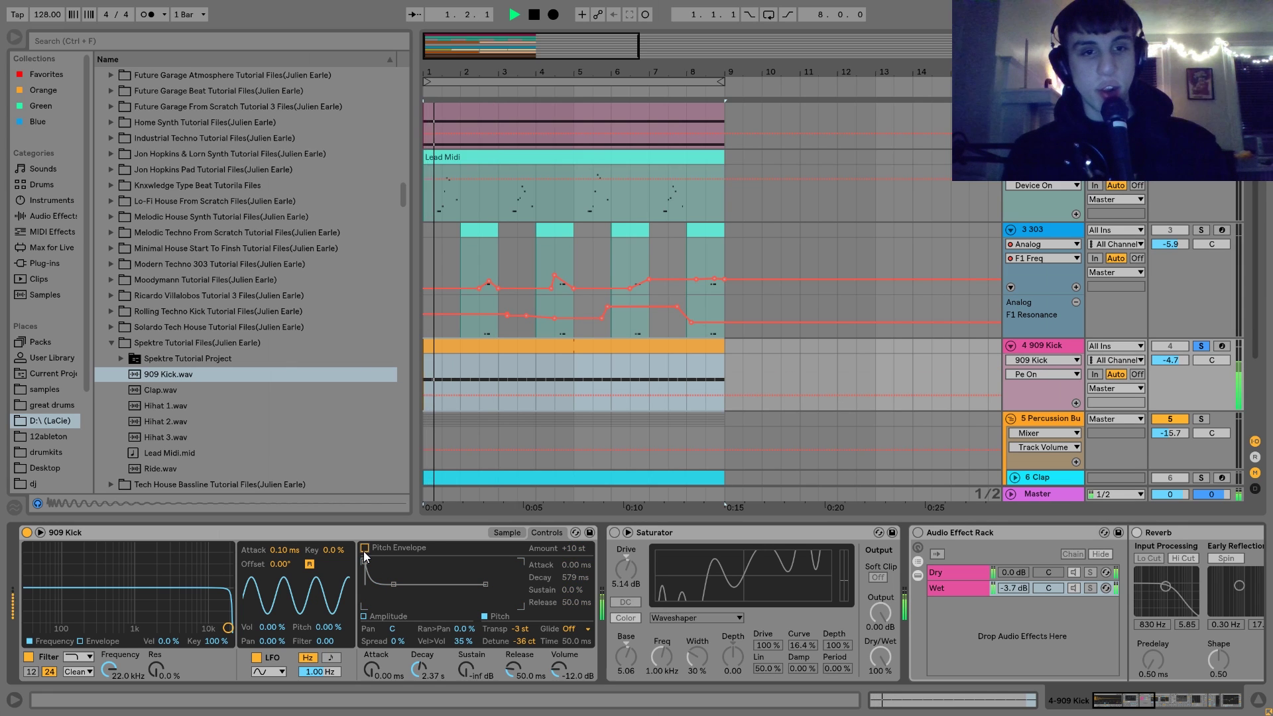
{"action": "left_click", "coordinate": [364, 550]}
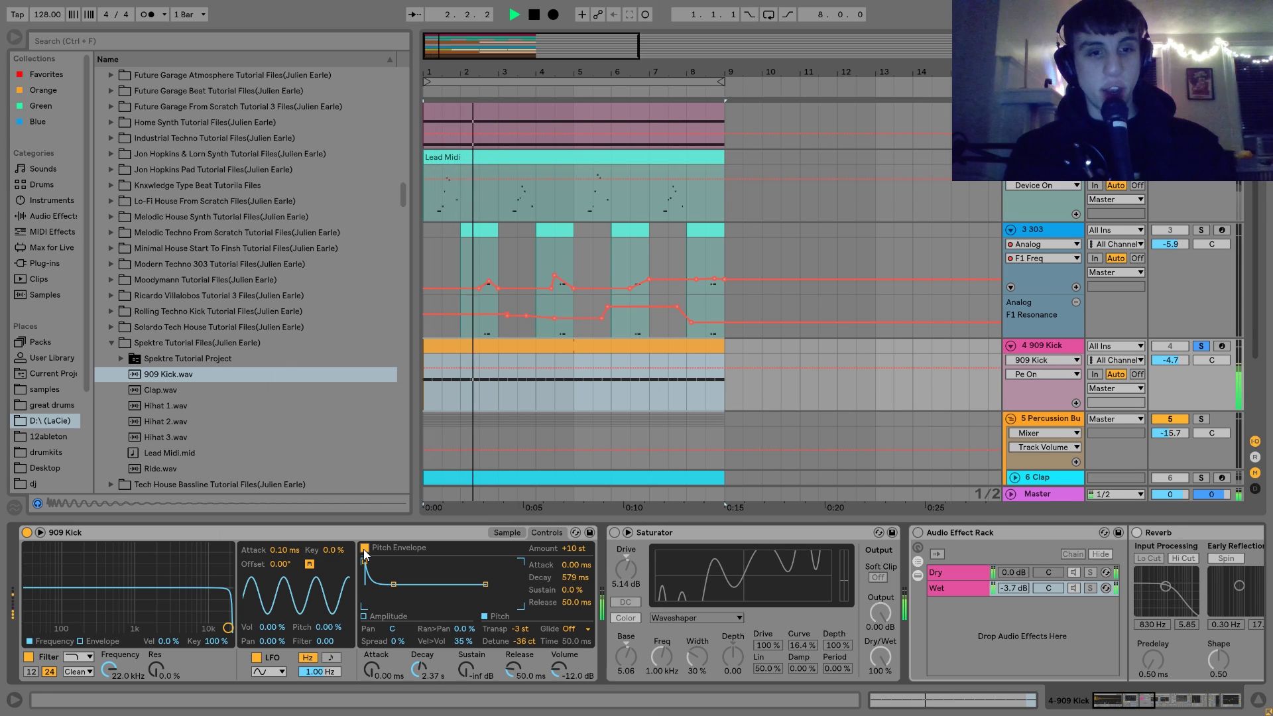
{"action": "left_click", "coordinate": [365, 549]}
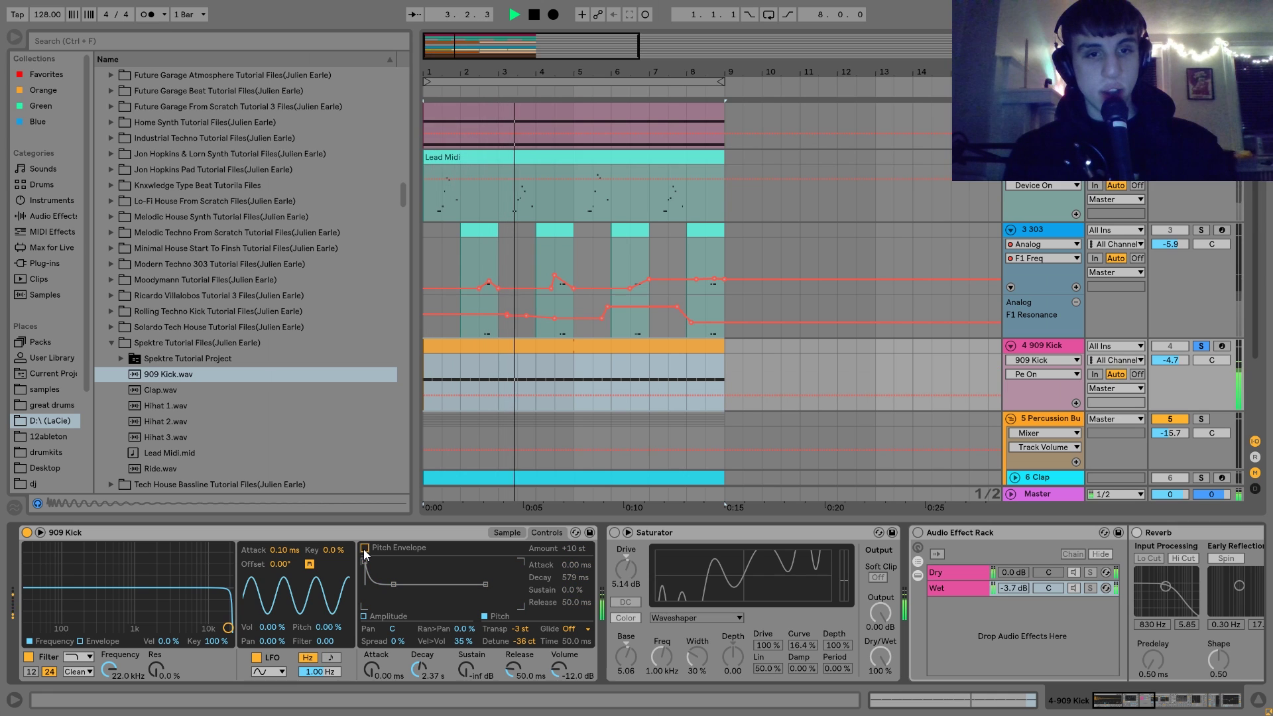
{"action": "left_click", "coordinate": [364, 549]}
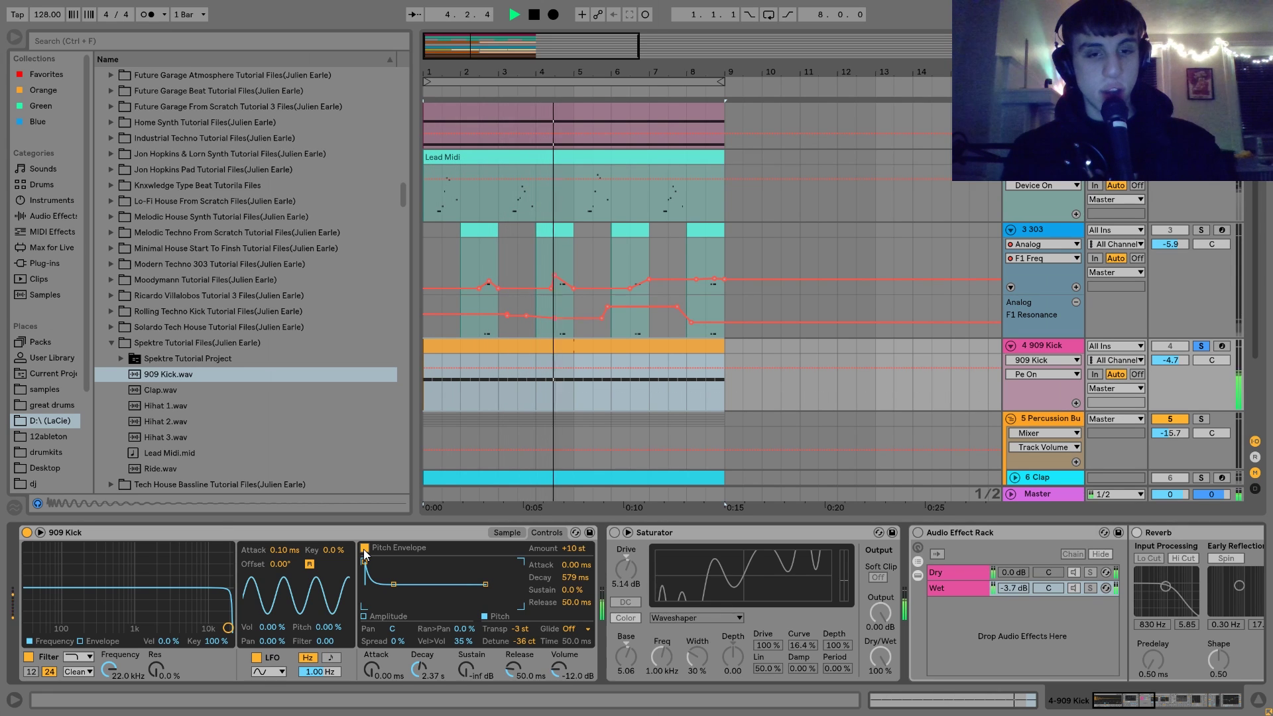
{"action": "key", "text": "space"}
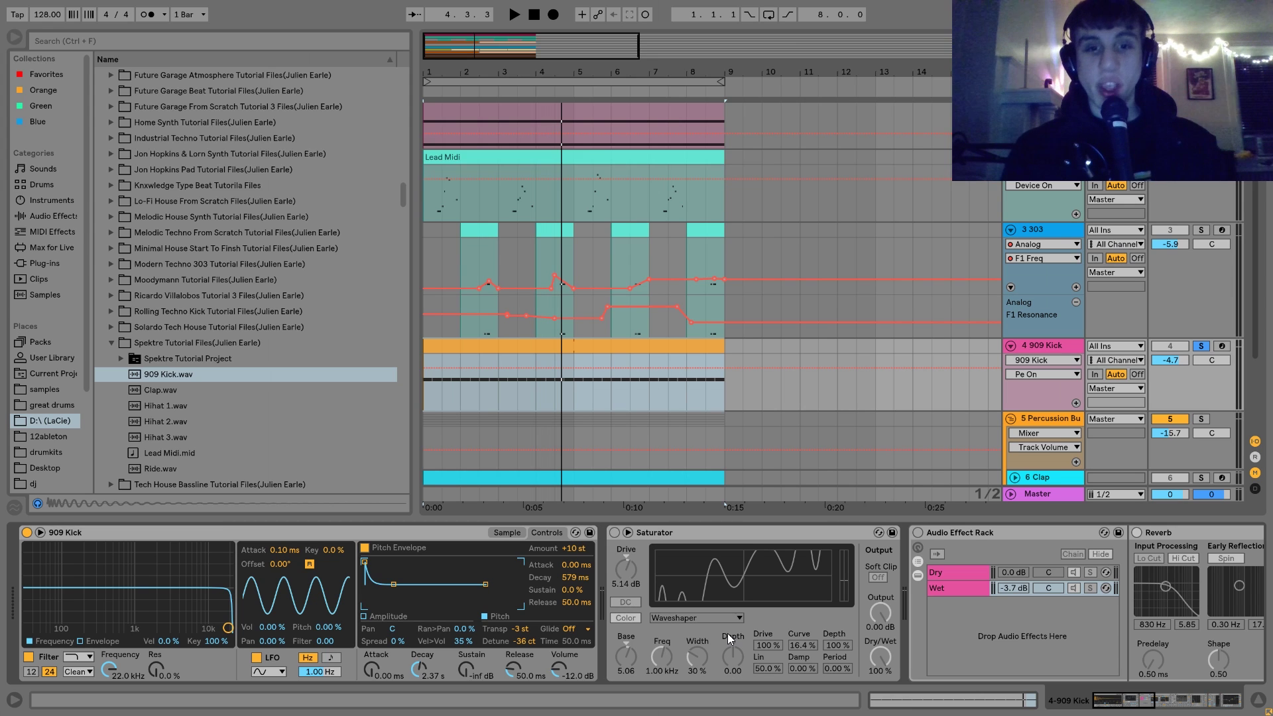
Step: Turn the kick's Saturator back on during playback and replay the saturated kick from bar 1
{"action": "scroll", "coordinate": [542, 593], "scroll_direction": "right", "scroll_amount": 3}
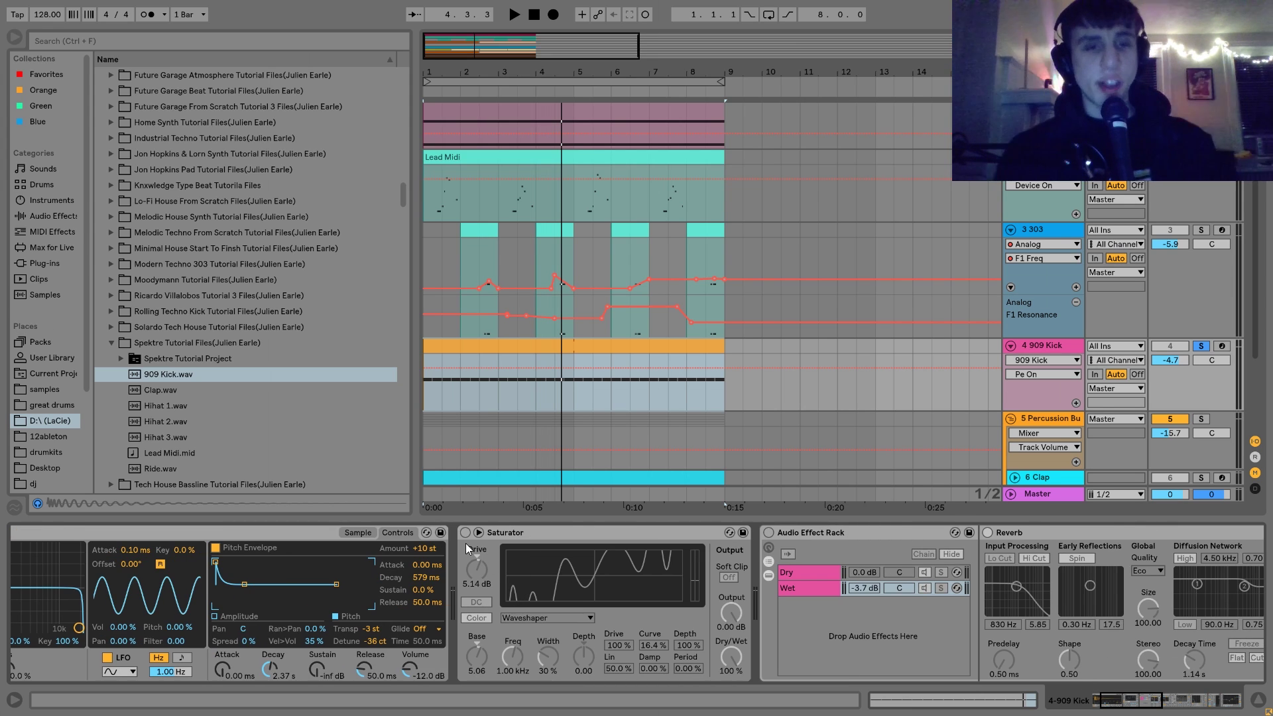
{"action": "key", "text": "space"}
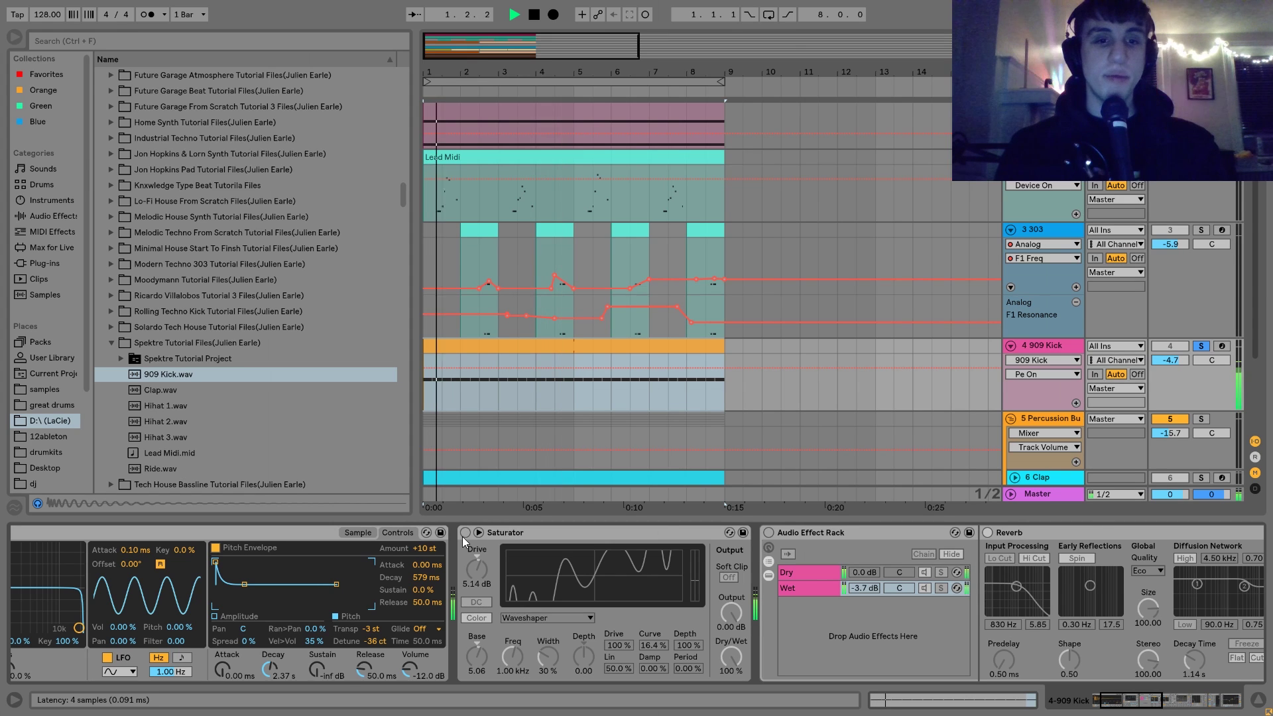
{"action": "left_click", "coordinate": [465, 533]}
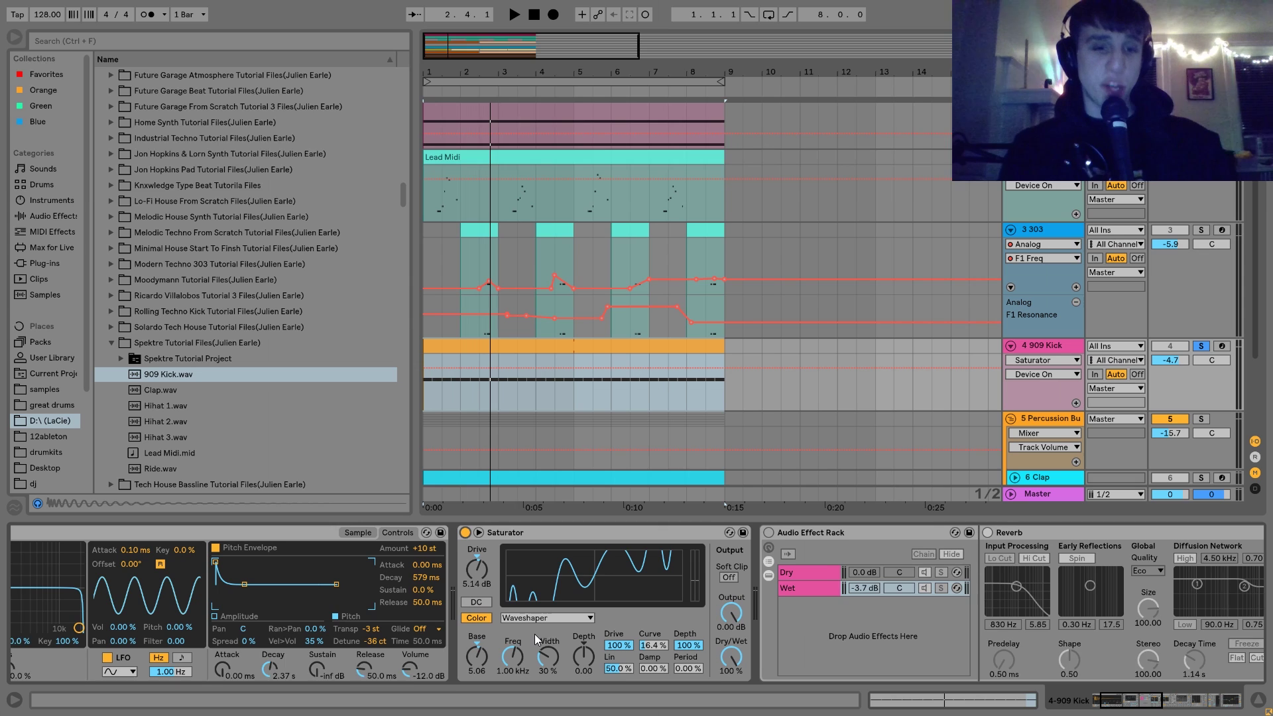
{"action": "scroll", "coordinate": [535, 634], "scroll_direction": "down", "scroll_amount": 2}
{"action": "key", "text": "space"}
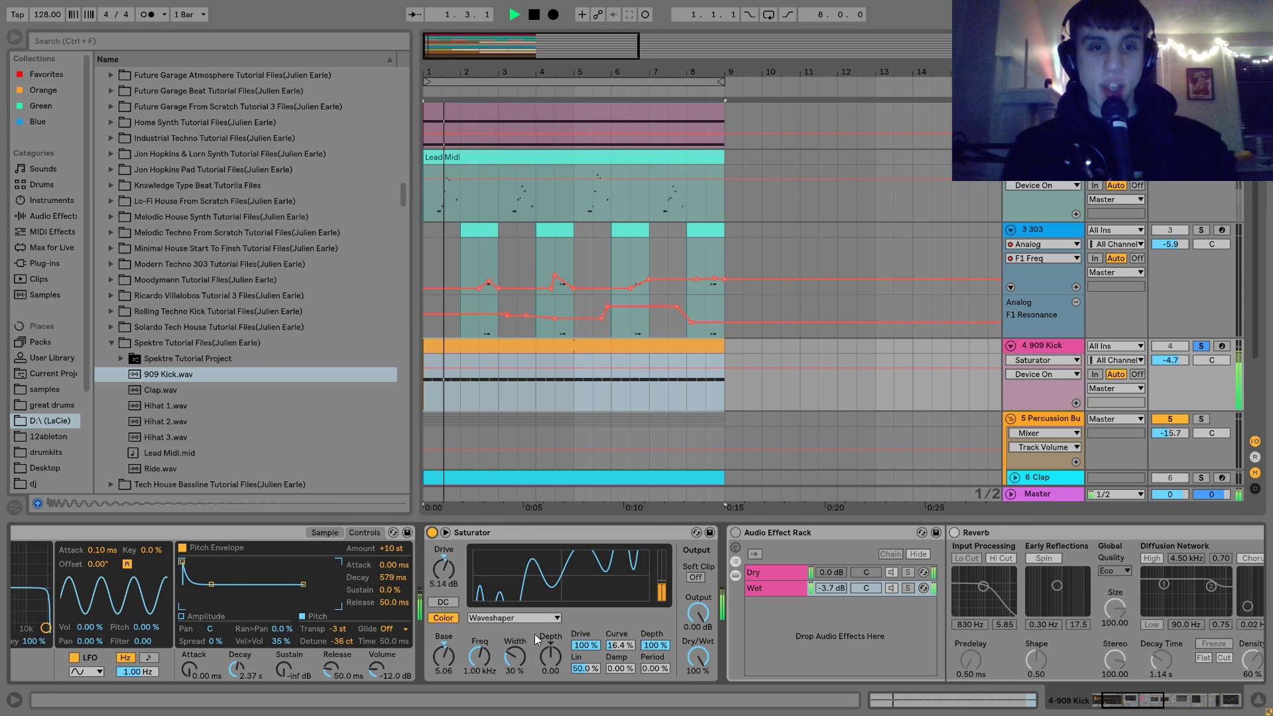
{"action": "scroll", "coordinate": [535, 634], "scroll_direction": "down", "scroll_amount": 6}
{"action": "key", "text": "space"}
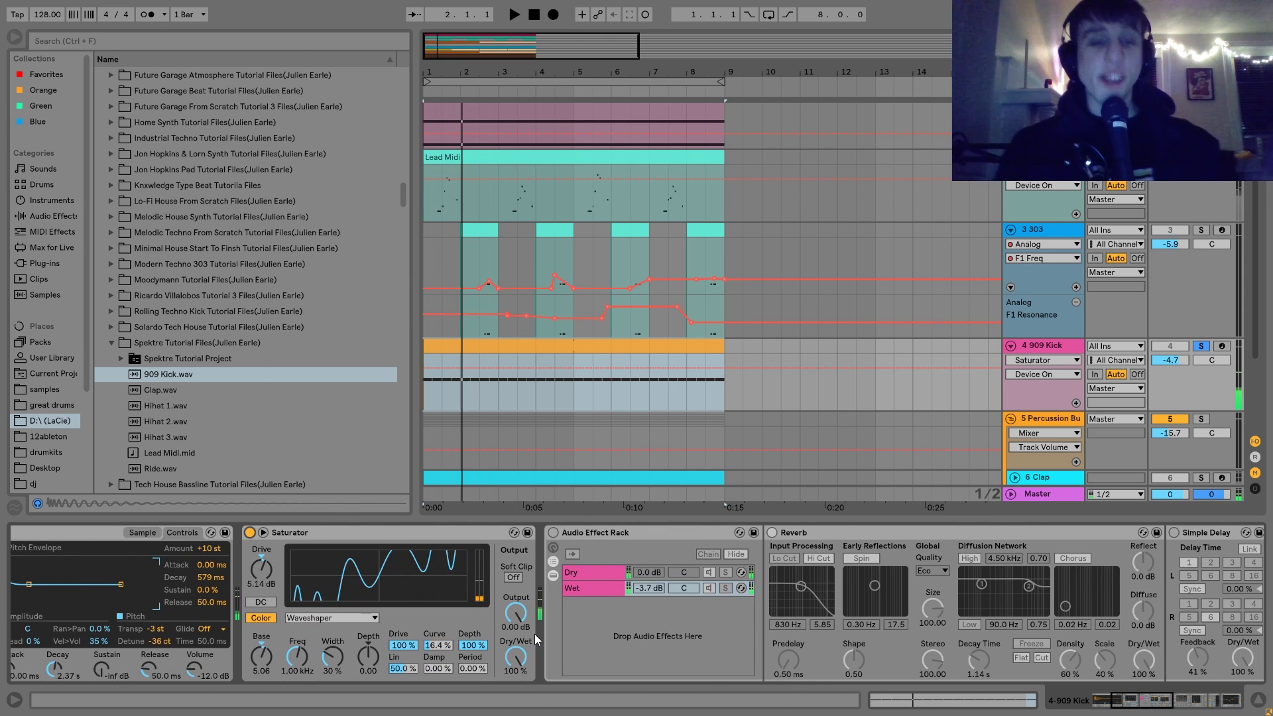
Step: Turn the kick's Audio Effect Rack back on and examine its Dry and Wet chains
{"action": "left_click", "coordinate": [567, 532]}
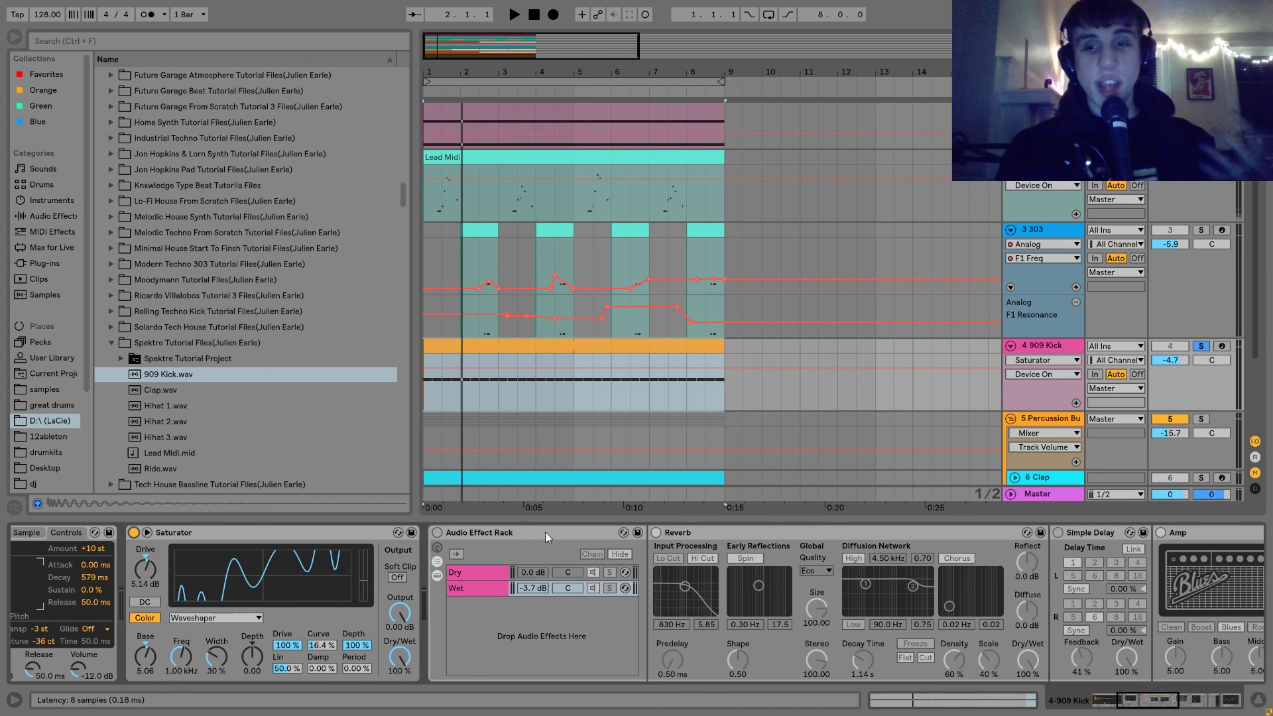
{"action": "left_click", "coordinate": [480, 571]}
{"action": "left_click", "coordinate": [487, 589]}
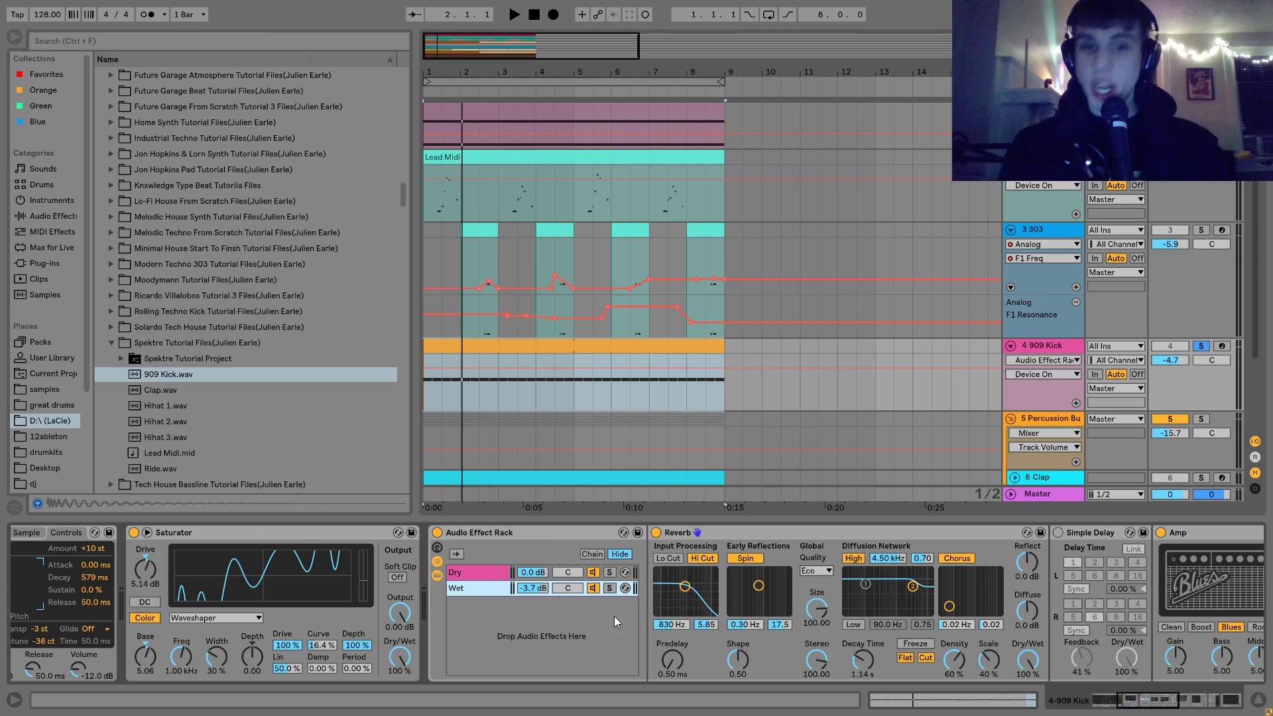
{"action": "left_click", "coordinate": [471, 571]}
{"action": "left_click", "coordinate": [474, 586]}
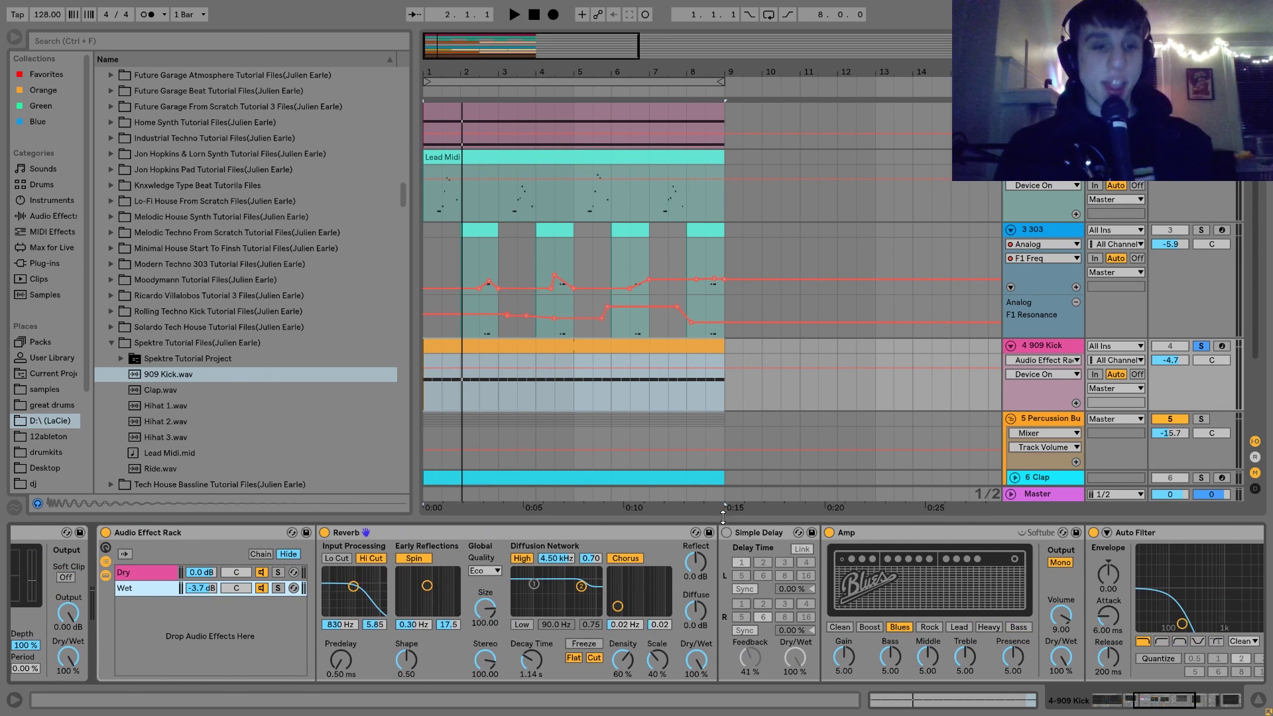
Step: Delete the inactive Simple Delay from the Wet chain, and turn off that chain's Auto Filter and Amp
{"action": "left_click", "coordinate": [757, 532]}
{"action": "key", "text": "Delete"}
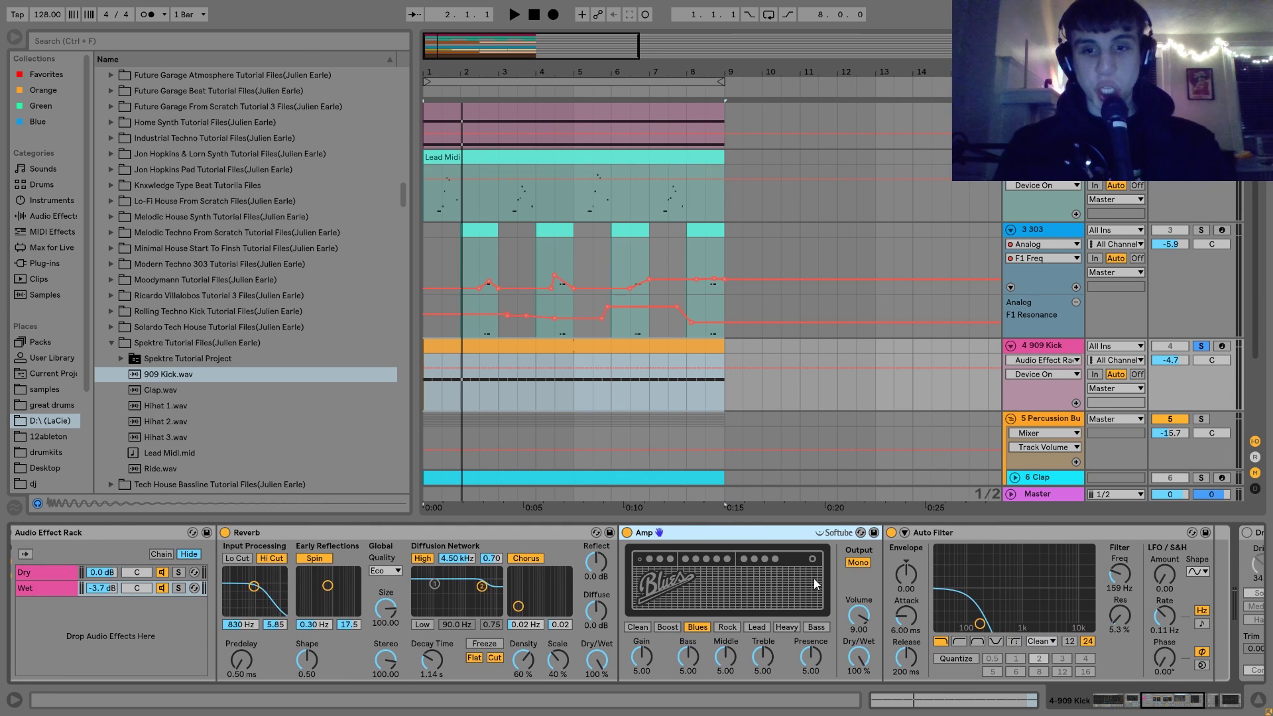
{"action": "left_click", "coordinate": [892, 534]}
{"action": "left_click", "coordinate": [626, 533]}
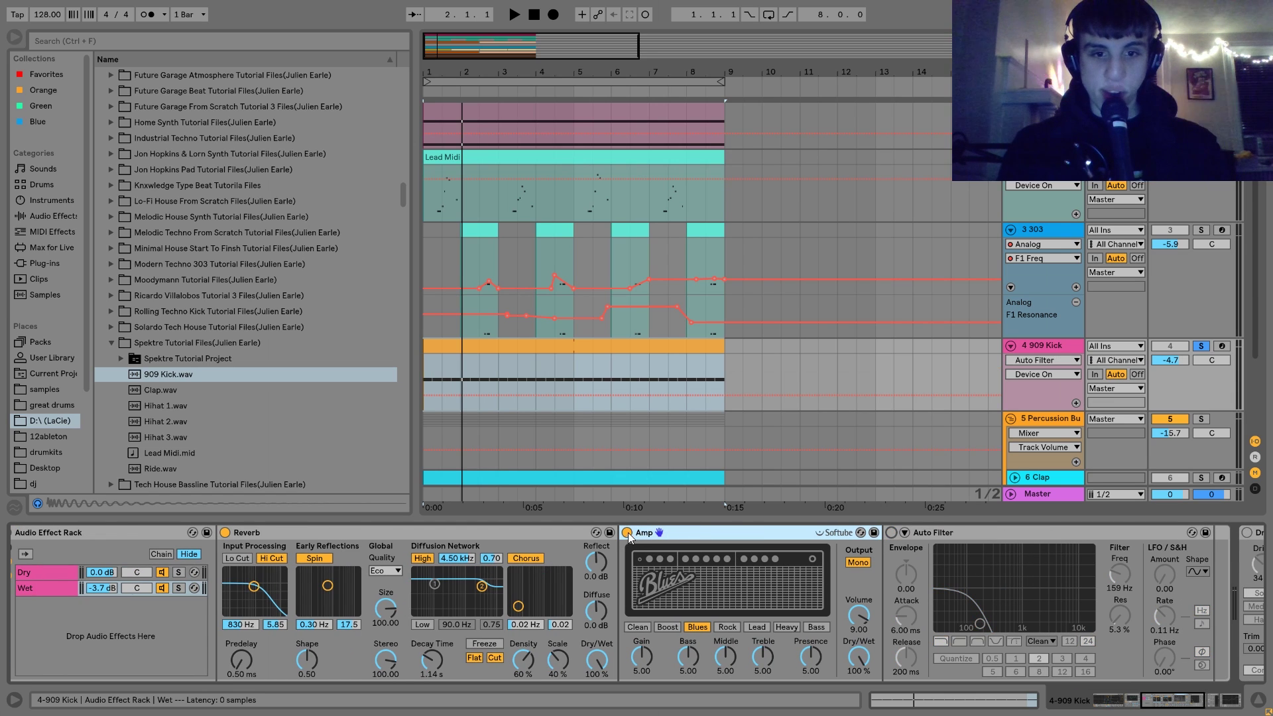
Step: Solo the Wet chain to hear its Reverb alone, and turn the Amp back on during playback
{"action": "left_click", "coordinate": [179, 588]}
{"action": "key", "text": "space"}
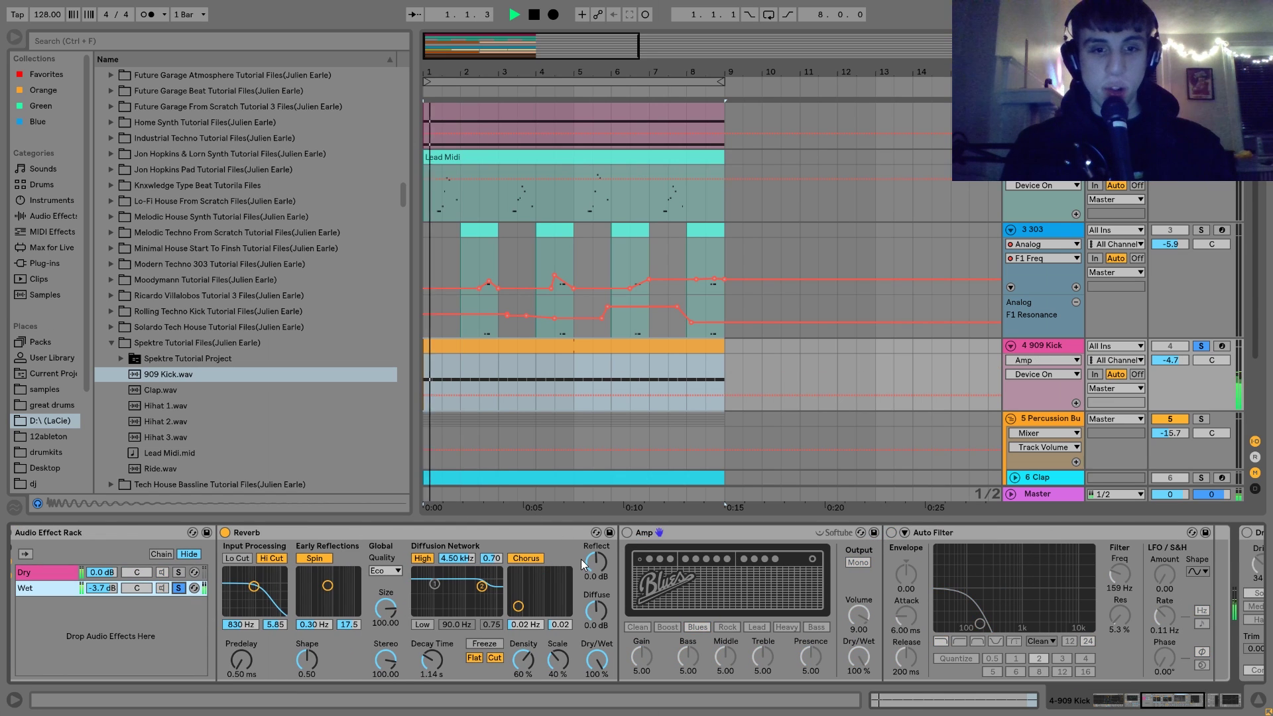
{"action": "key", "text": "space"}
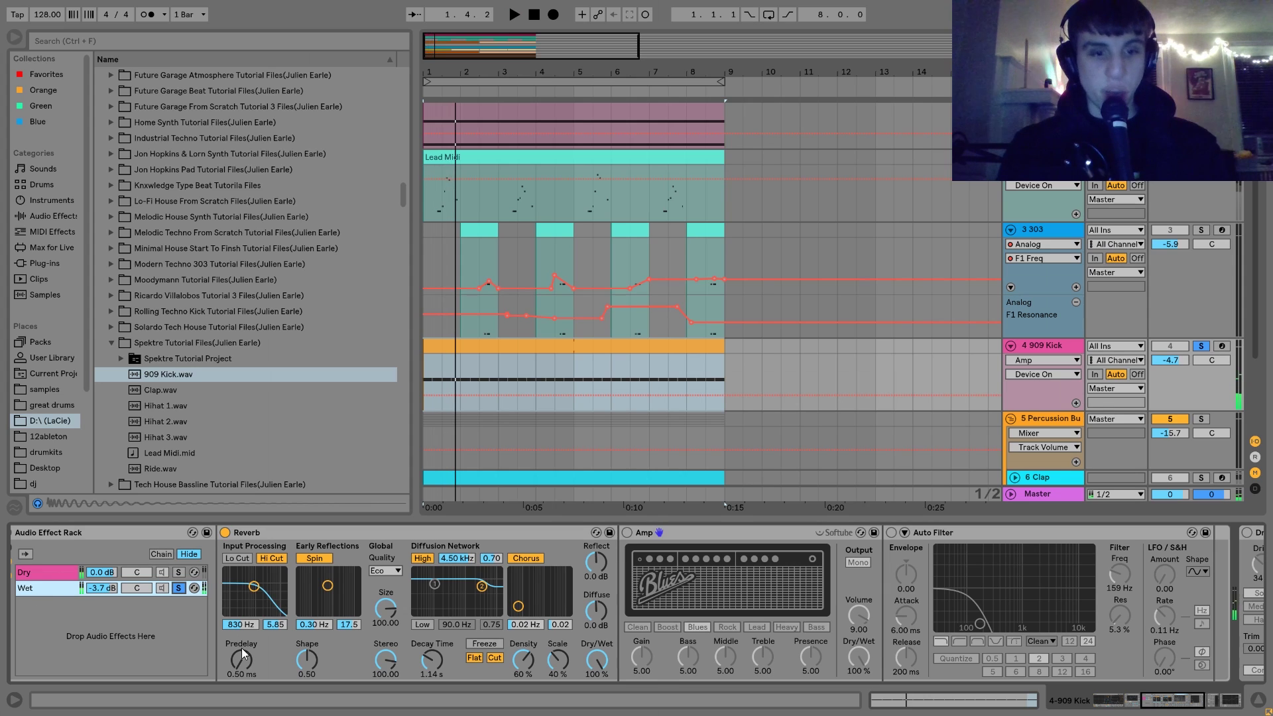
{"action": "key", "text": "space"}
{"action": "left_click", "coordinate": [628, 532]}
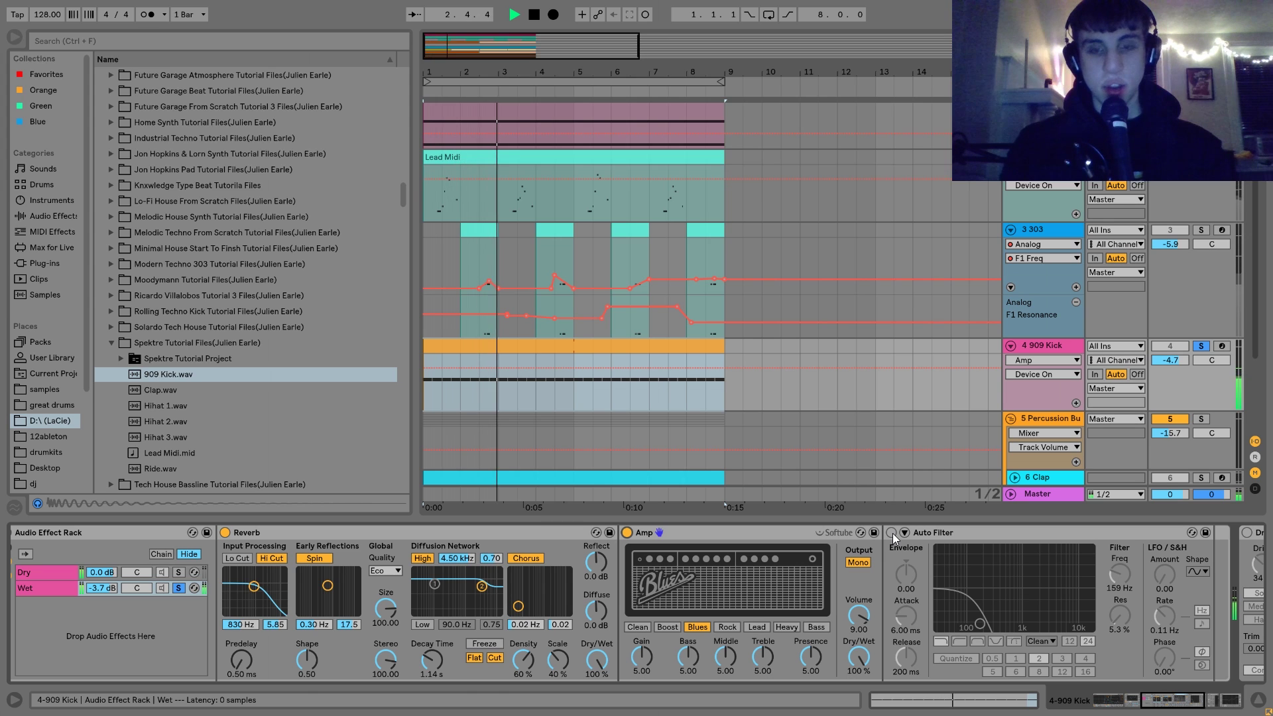
Step: Turn on the Wet chain's Auto Filter, replay the filtered reverb alone, and unsolo the Wet chain to hear the kick's full rack
{"action": "key", "text": "space"}
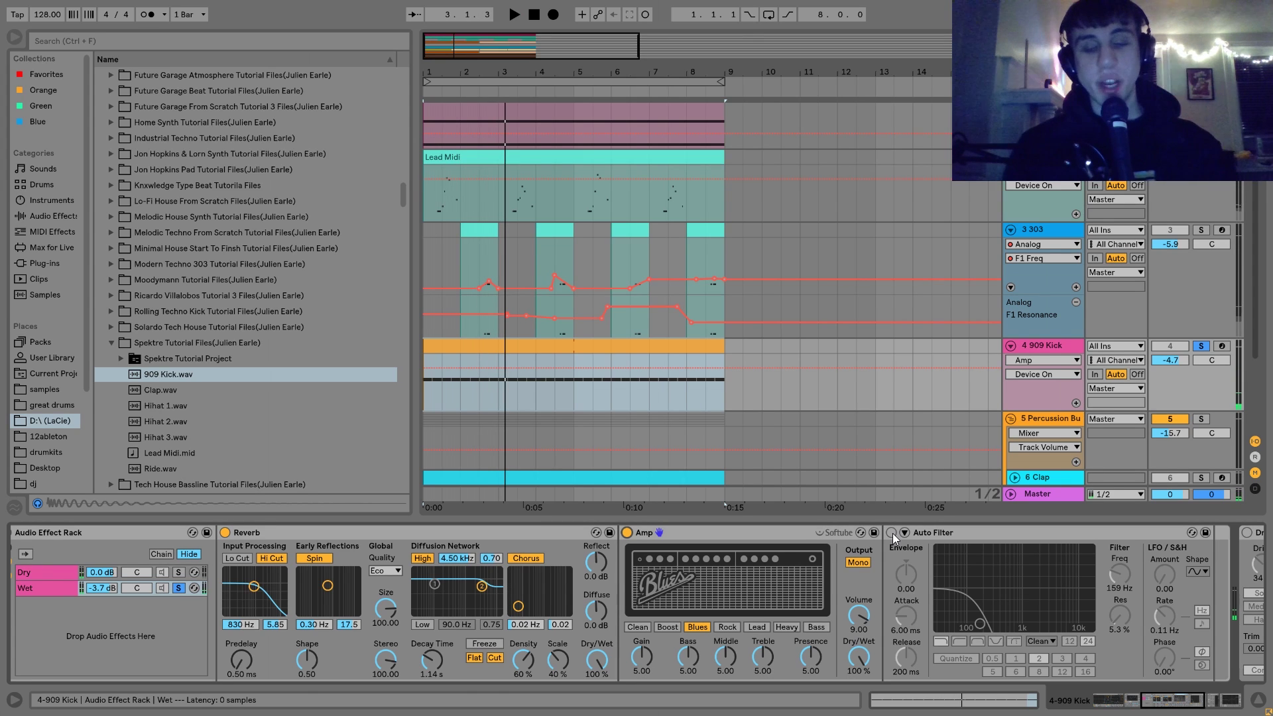
{"action": "left_click", "coordinate": [893, 533]}
{"action": "key", "text": "space"}
{"action": "key", "text": "space"}
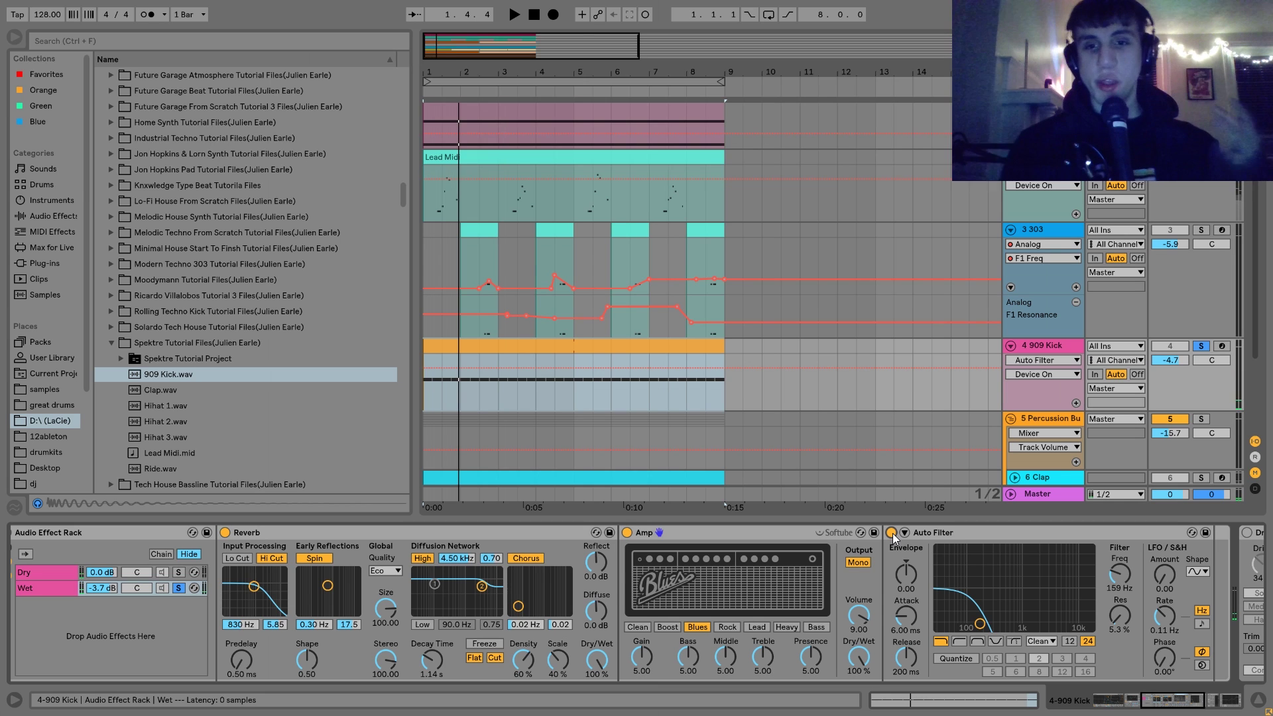
{"action": "key", "text": "space"}
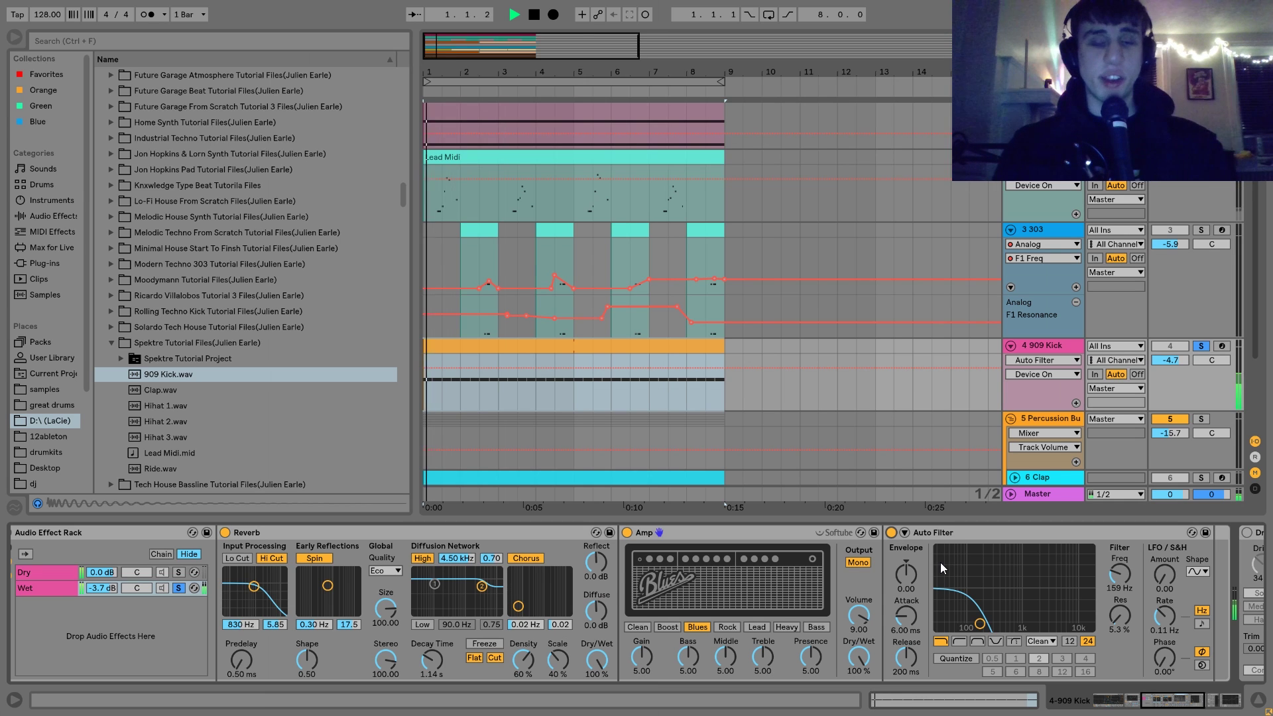
{"action": "key", "text": "space"}
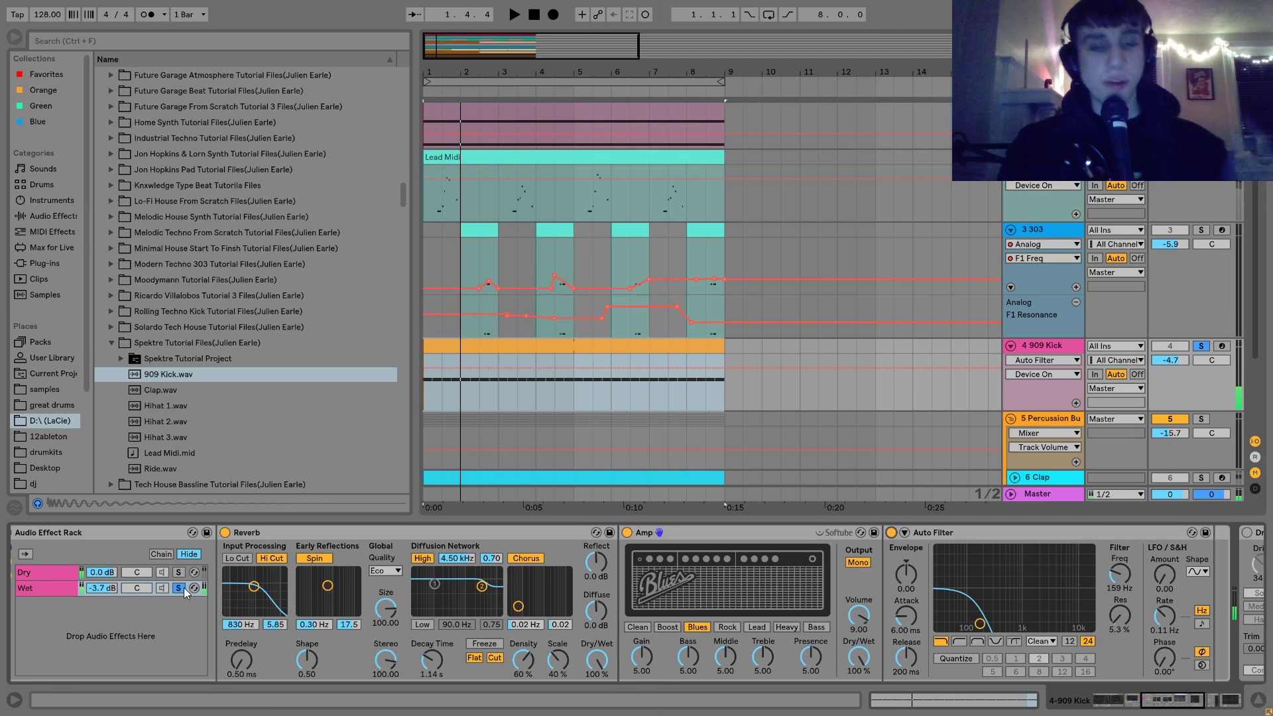
{"action": "left_click", "coordinate": [179, 589]}
{"action": "key", "text": "space"}
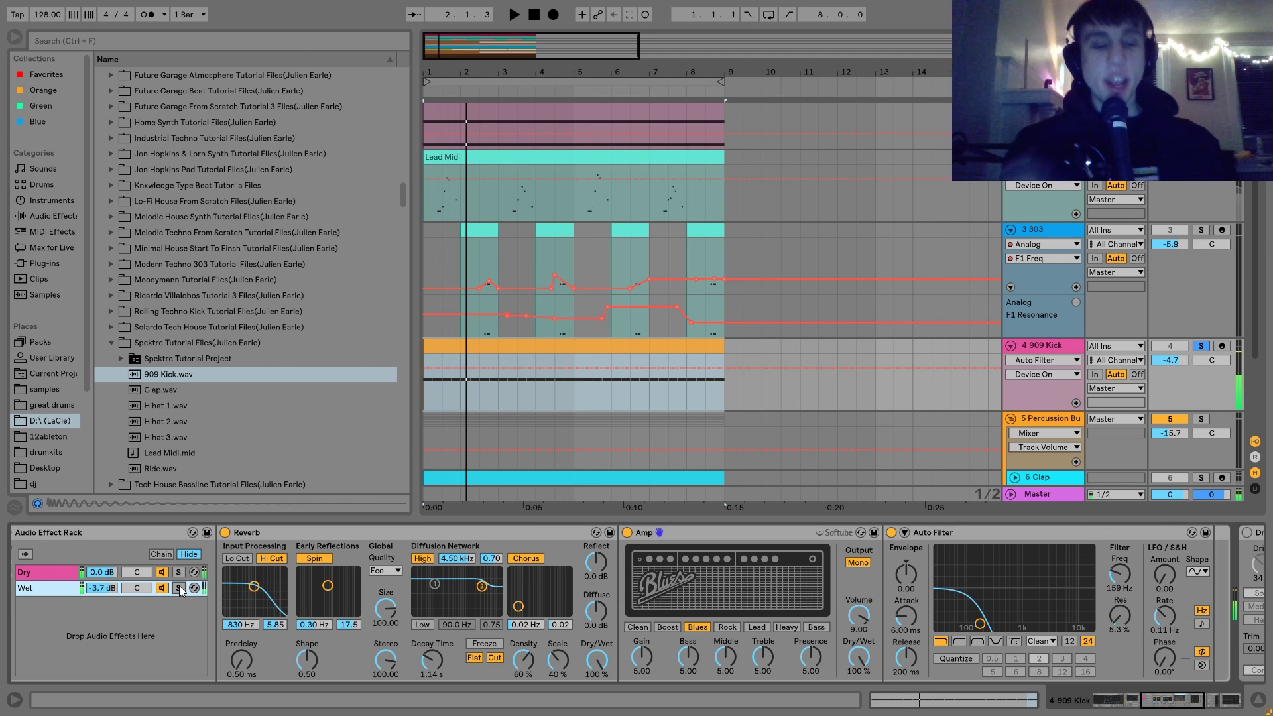
Step: Turn the kick's Drum Buss back on during playback
{"action": "scroll", "coordinate": [179, 588], "scroll_direction": "down", "scroll_amount": 5}
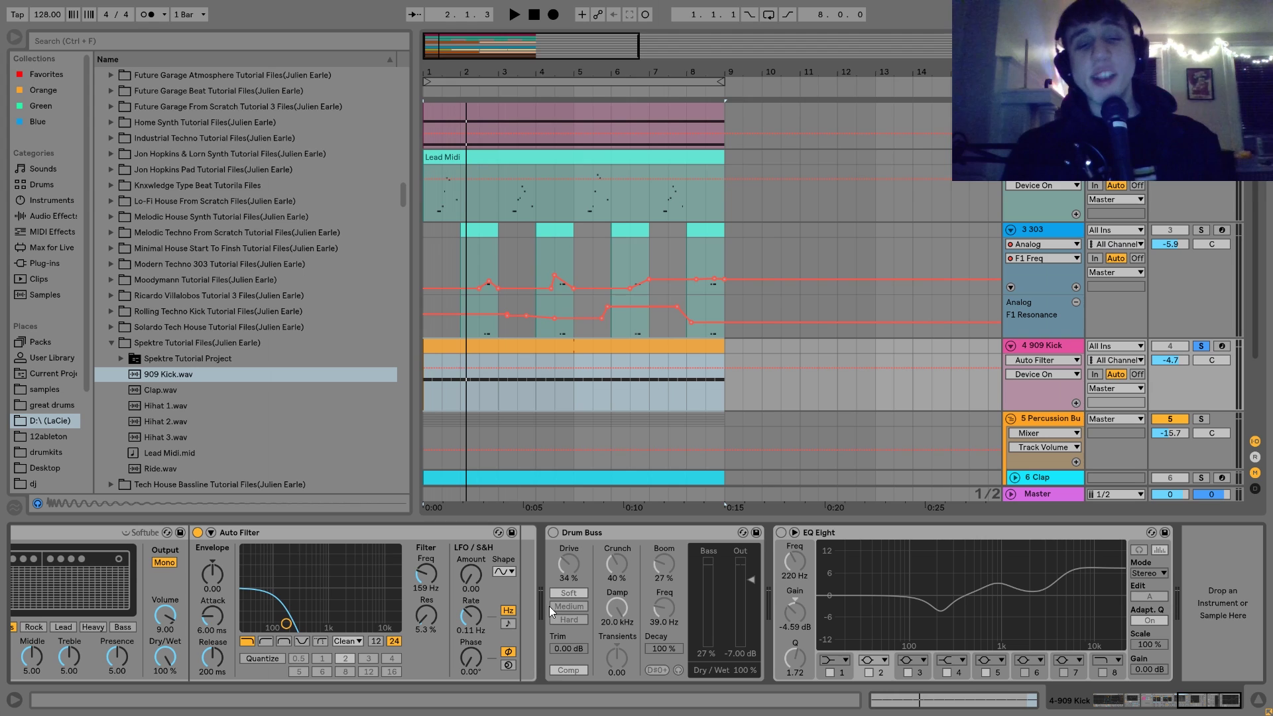
{"action": "key", "text": "space"}
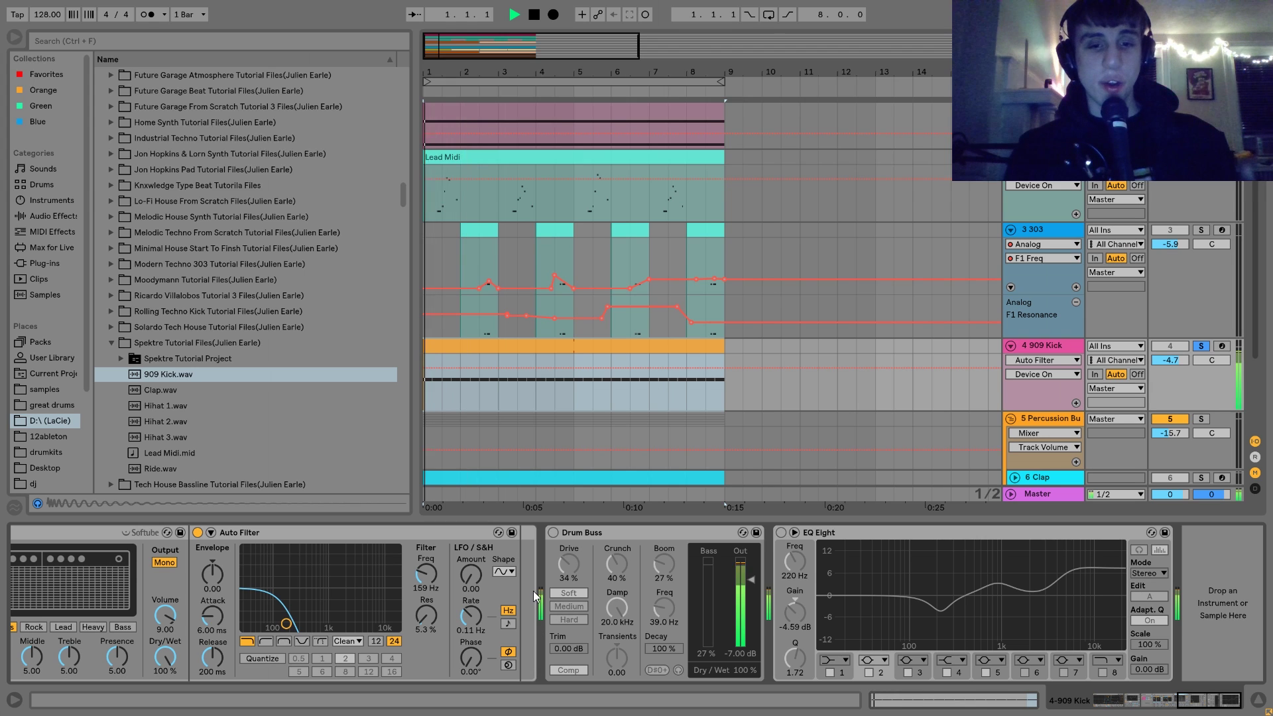
{"action": "left_click", "coordinate": [554, 533]}
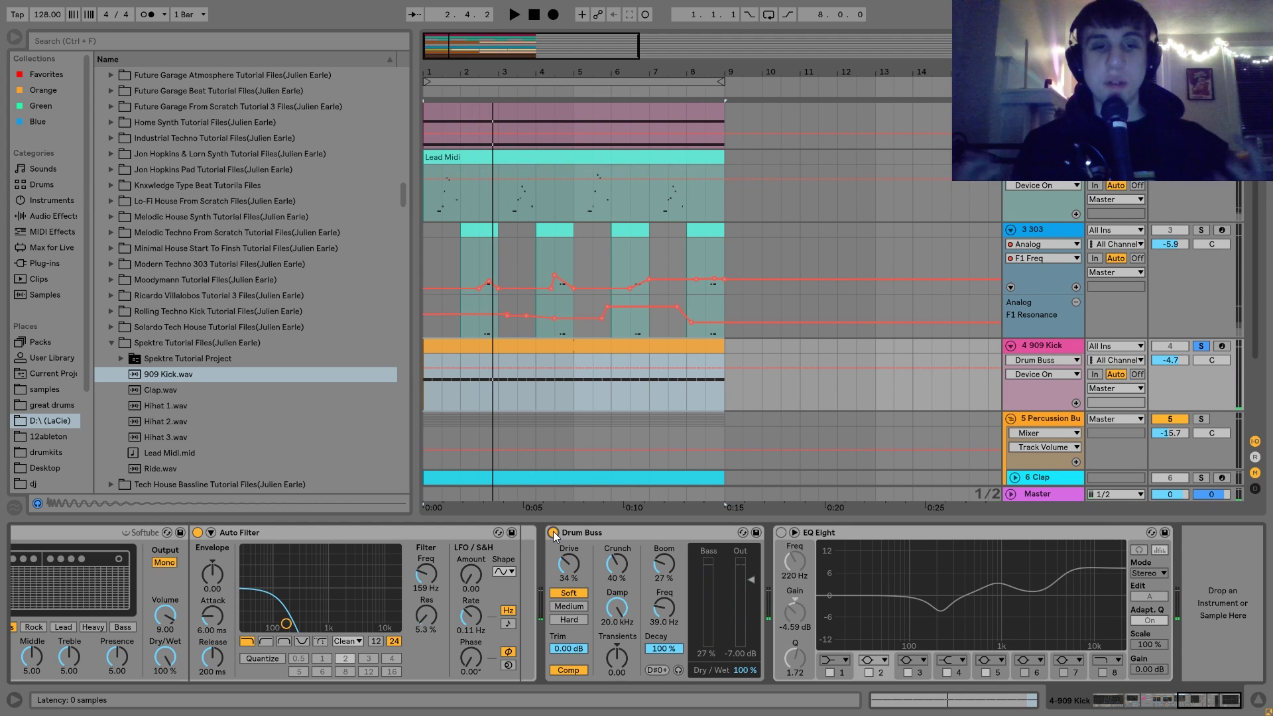
{"action": "key", "text": "space"}
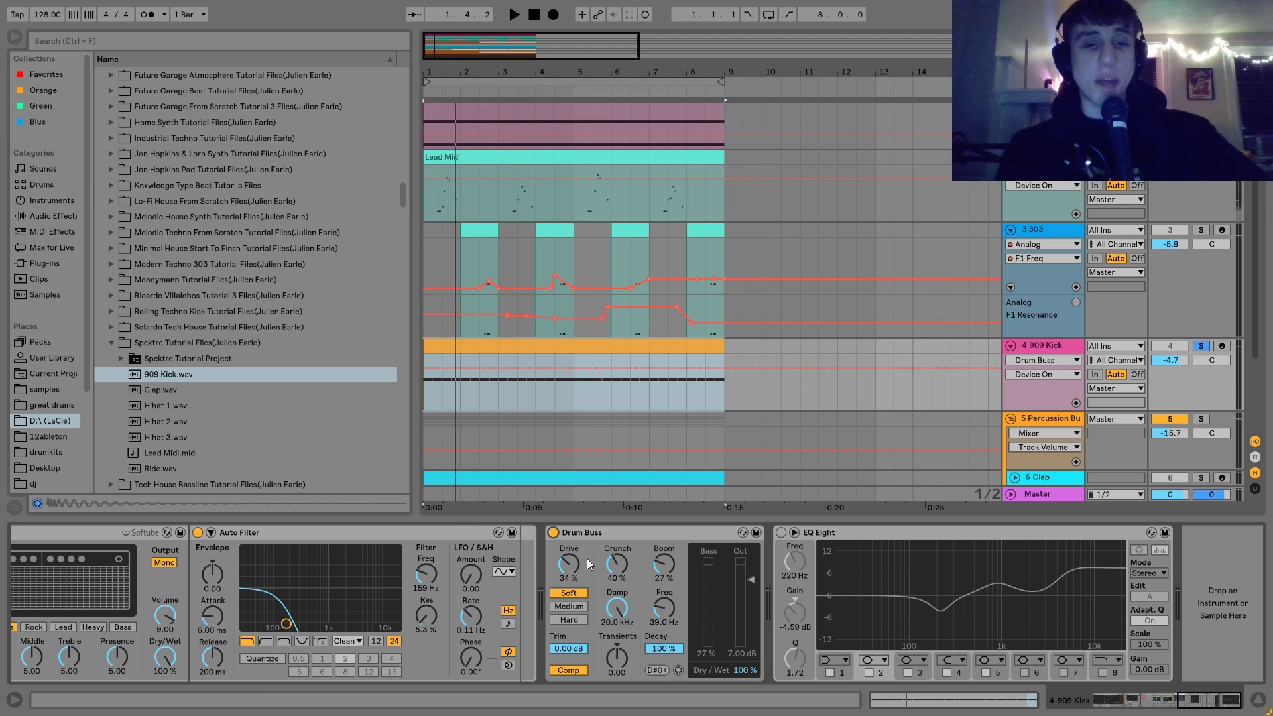
Step: Switch the Drum Buss compressor off and back on to compare the kick with and without it
{"action": "left_click", "coordinate": [568, 670]}
{"action": "key", "text": "space"}
{"action": "left_click", "coordinate": [576, 671]}
{"action": "key", "text": "space"}
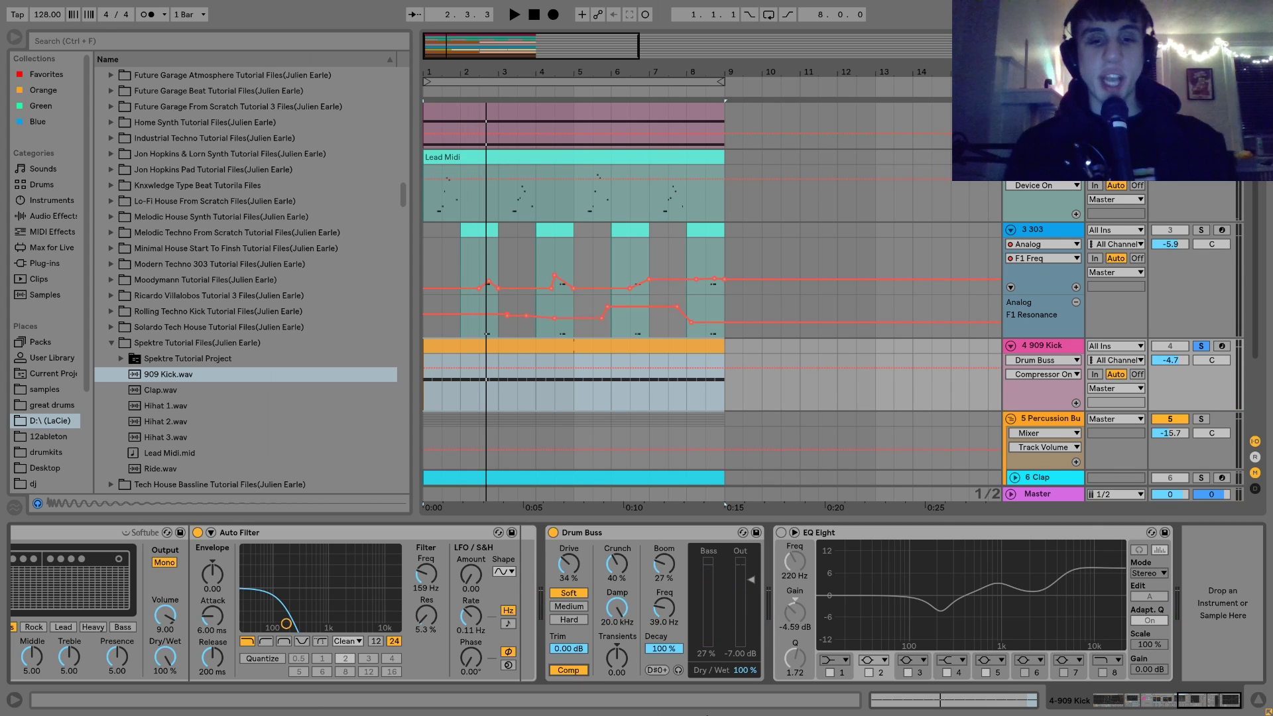
Step: Try the kick with the Drum Buss Boom at 0% and undo the change during playback
{"action": "left_click_drag", "start_coordinate": [662, 567], "coordinate": [662, 591]}
{"action": "key", "text": "space"}
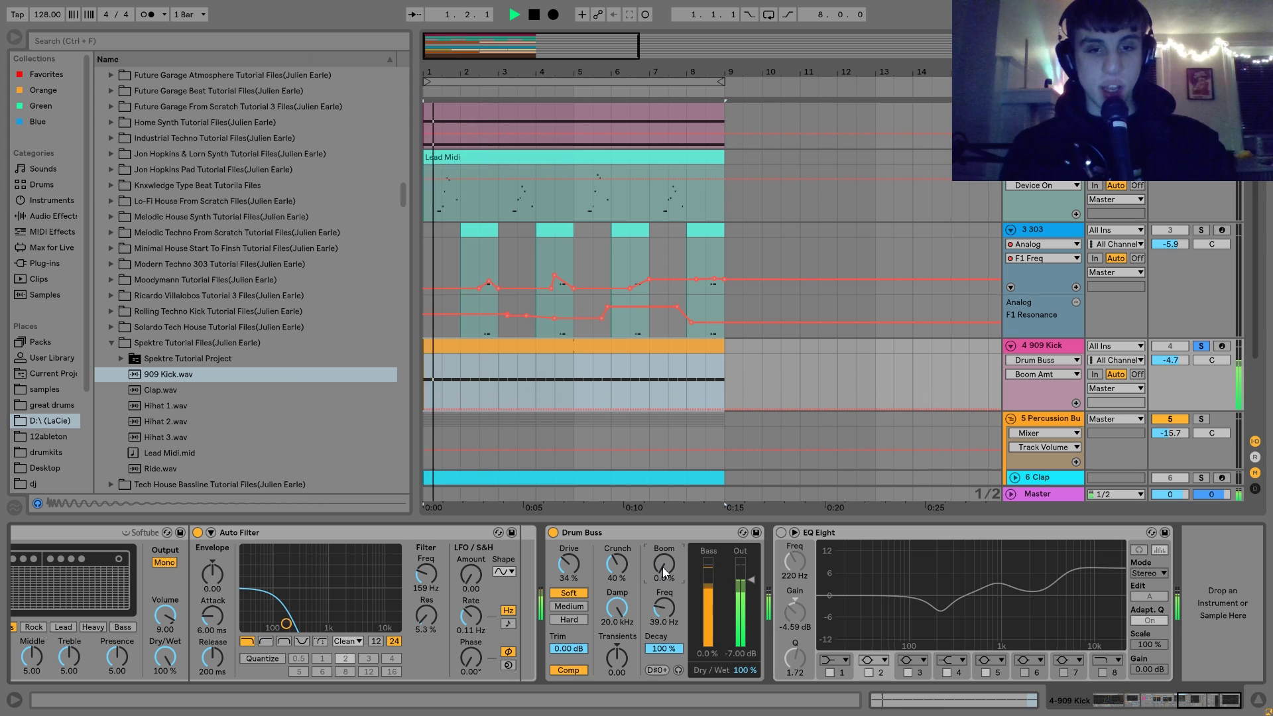
{"action": "key", "text": "ctrl+z"}
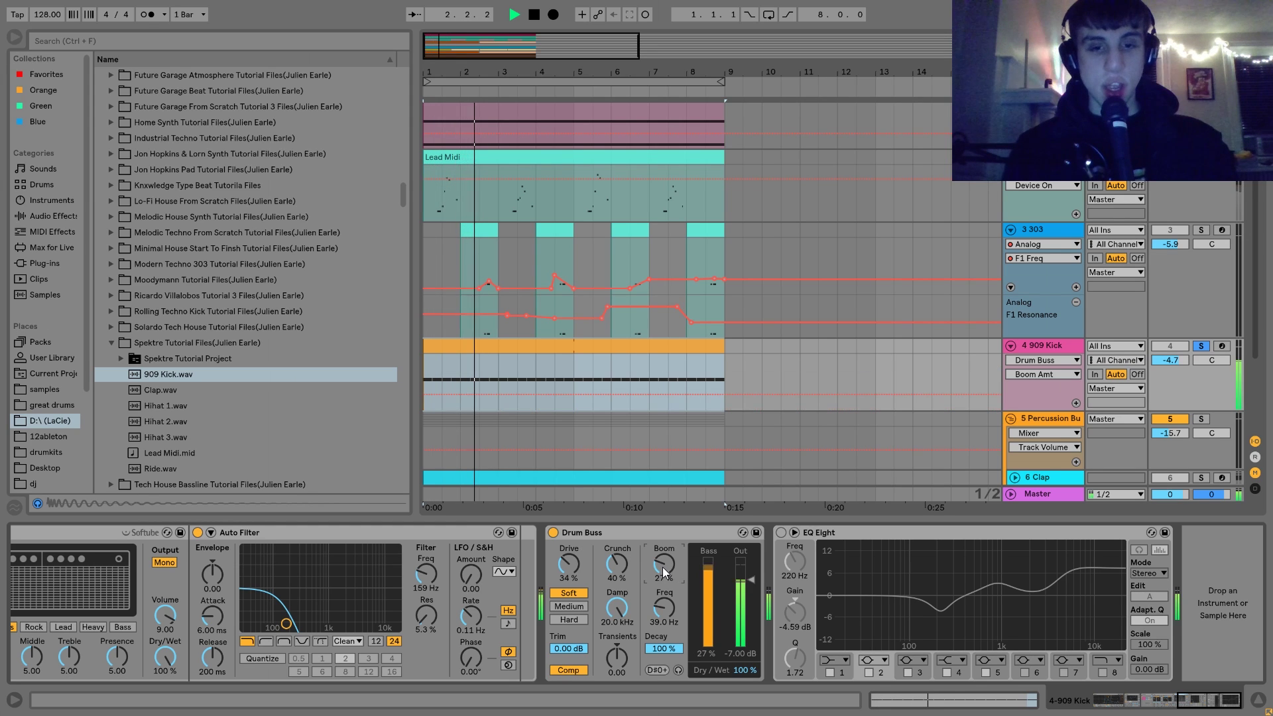
{"action": "key", "text": "space"}
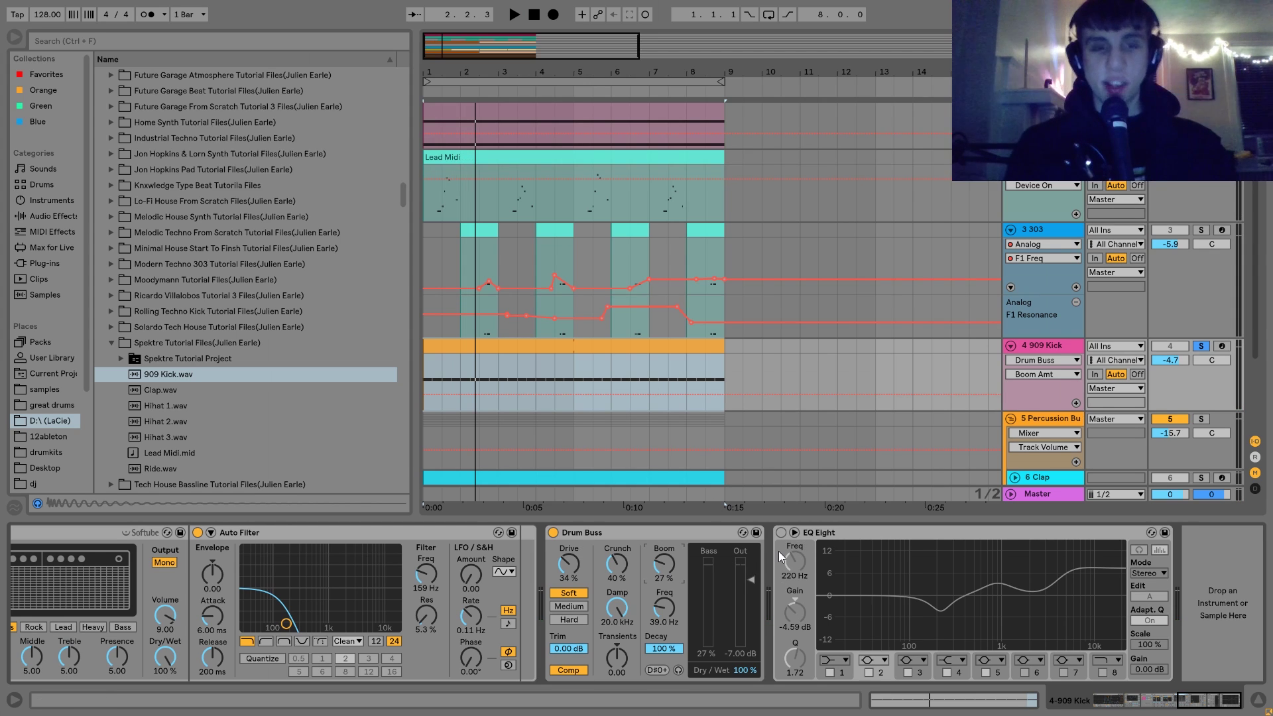
Step: Turn the kick's EQ Eight back on during playback
{"action": "key", "text": "space"}
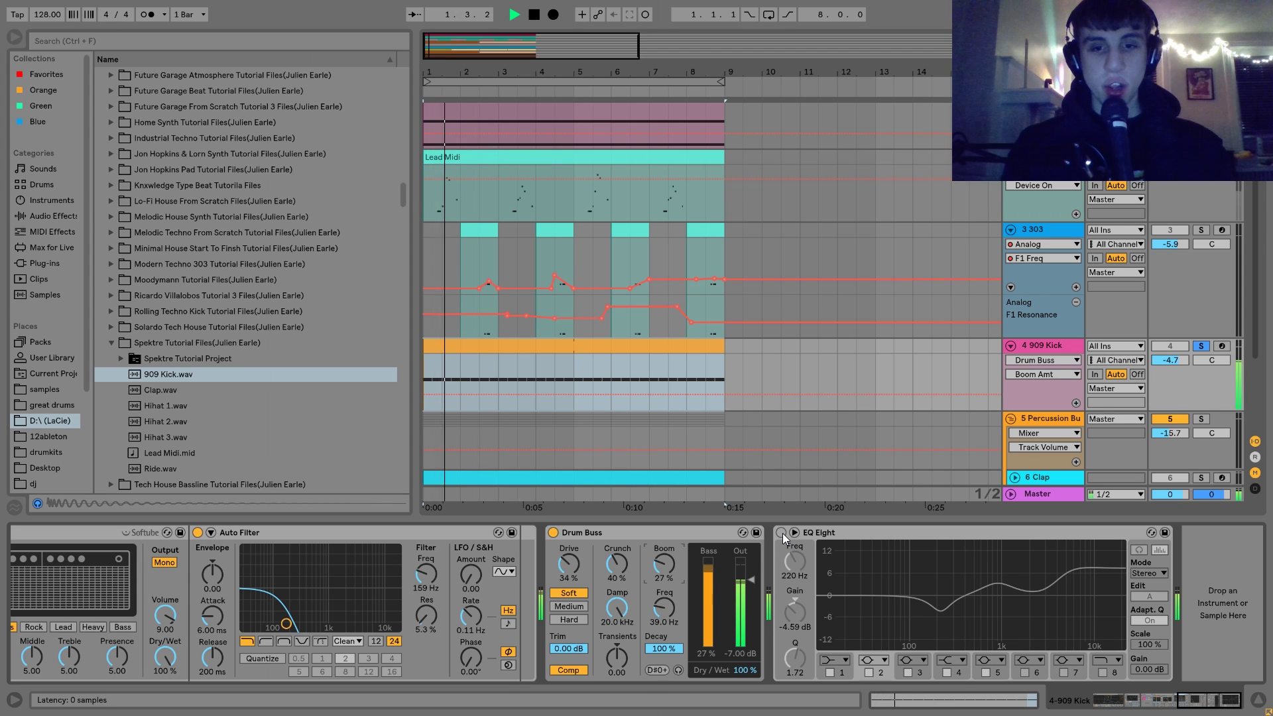
{"action": "left_click", "coordinate": [782, 533]}
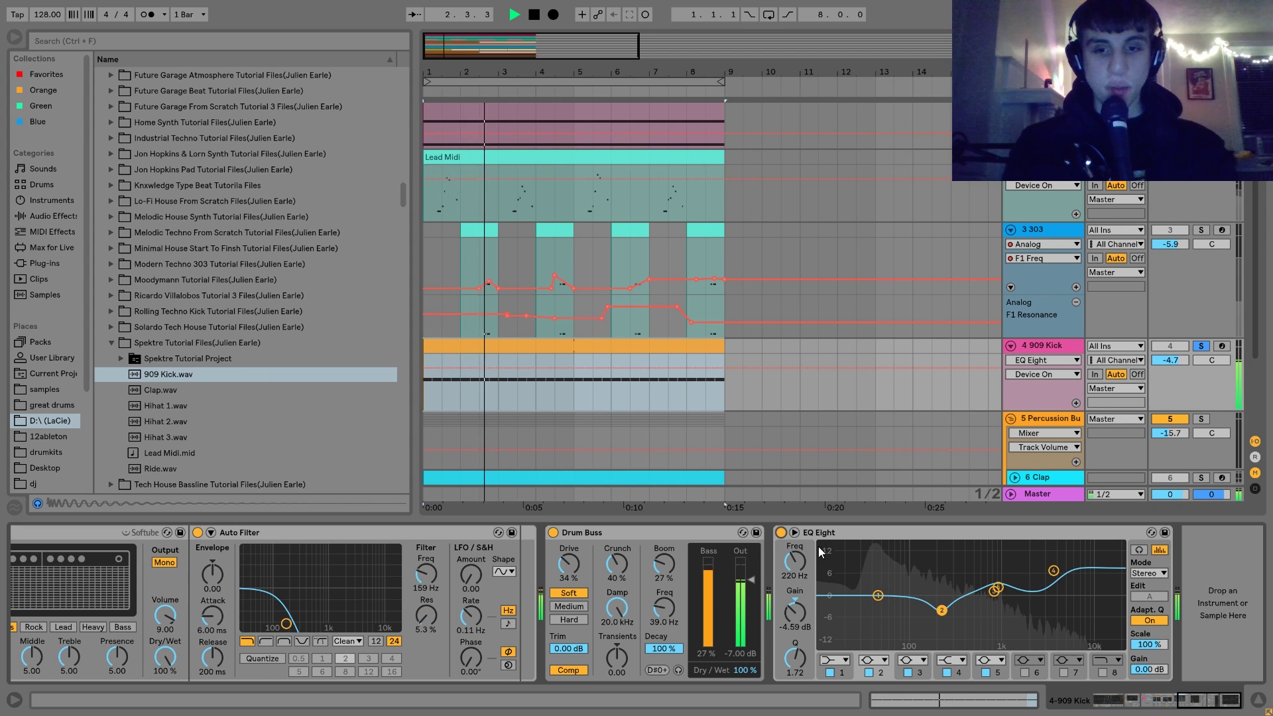
{"action": "key", "text": "space"}
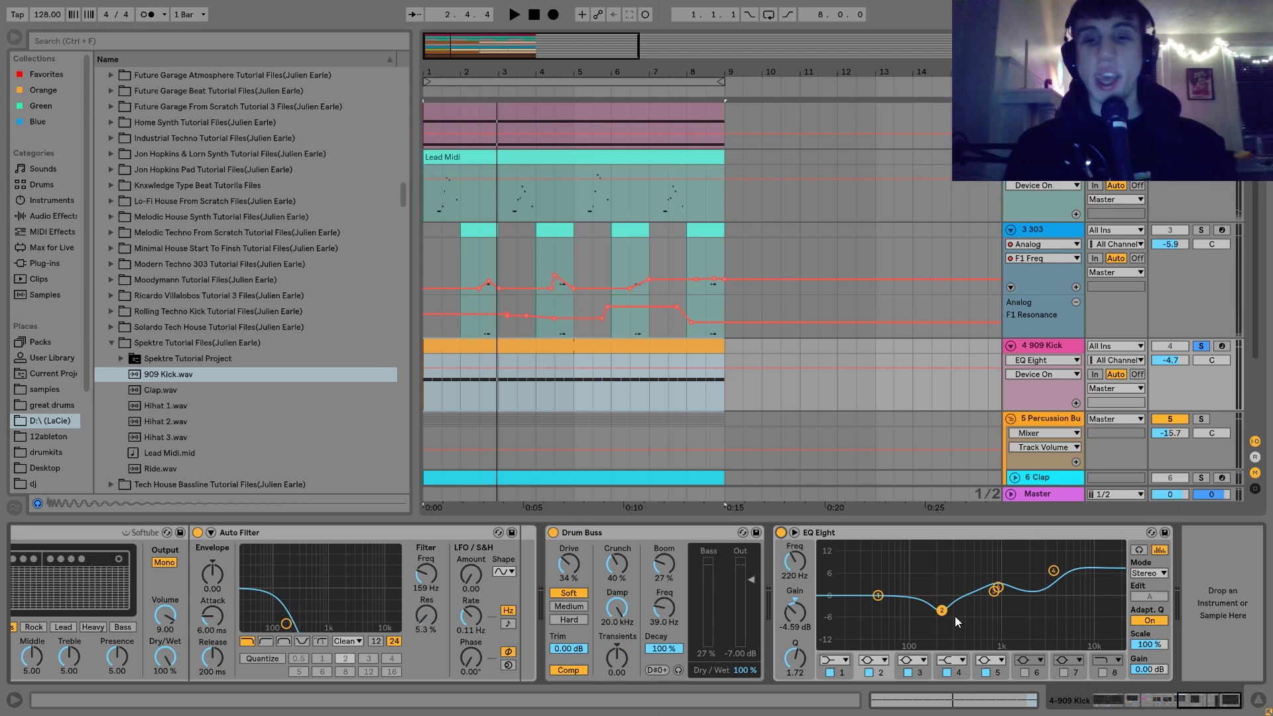
Step: Replay the kick from bar 1 and examine EQ Eight's band 2 and its high-frequency bands
{"action": "key", "text": "space"}
{"action": "mouse_move", "coordinate": [945, 615]}
{"action": "left_mouse_down"}
{"action": "mouse_move", "coordinate": [939, 554]}
{"action": "mouse_move", "coordinate": [942, 610]}
{"action": "left_mouse_up"}
{"action": "key", "text": "space"}
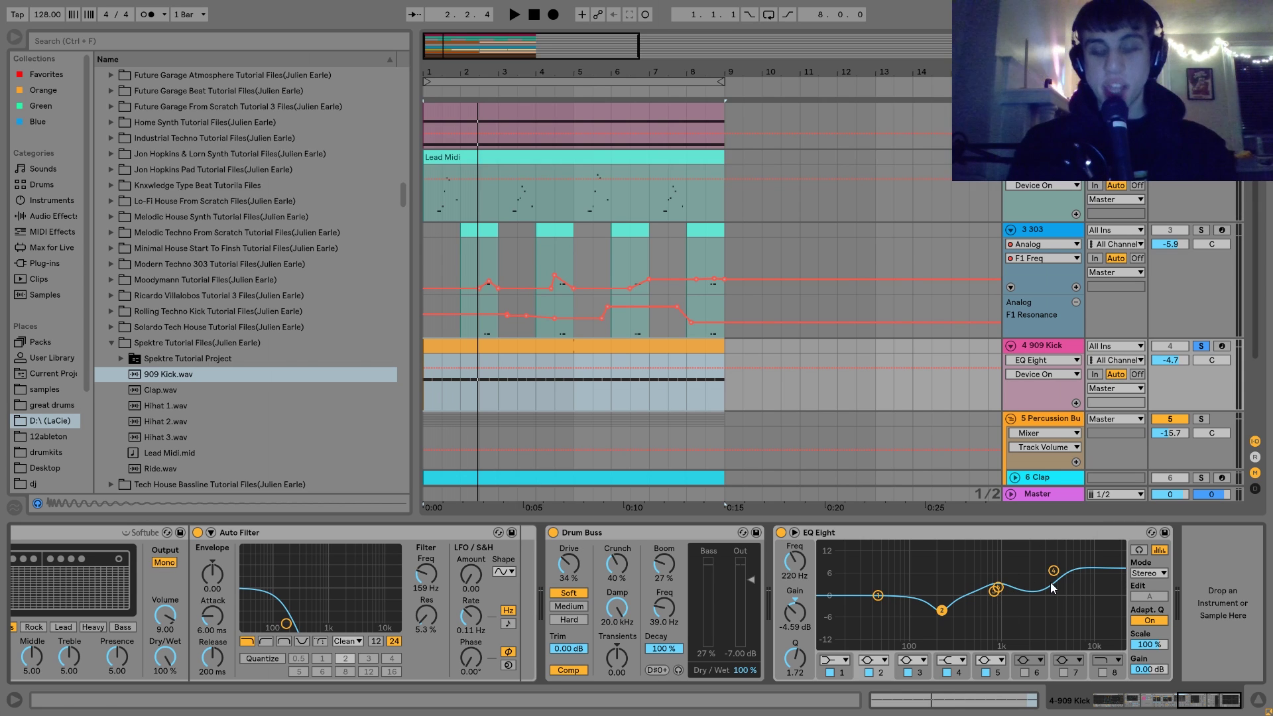
{"action": "key", "text": "space"}
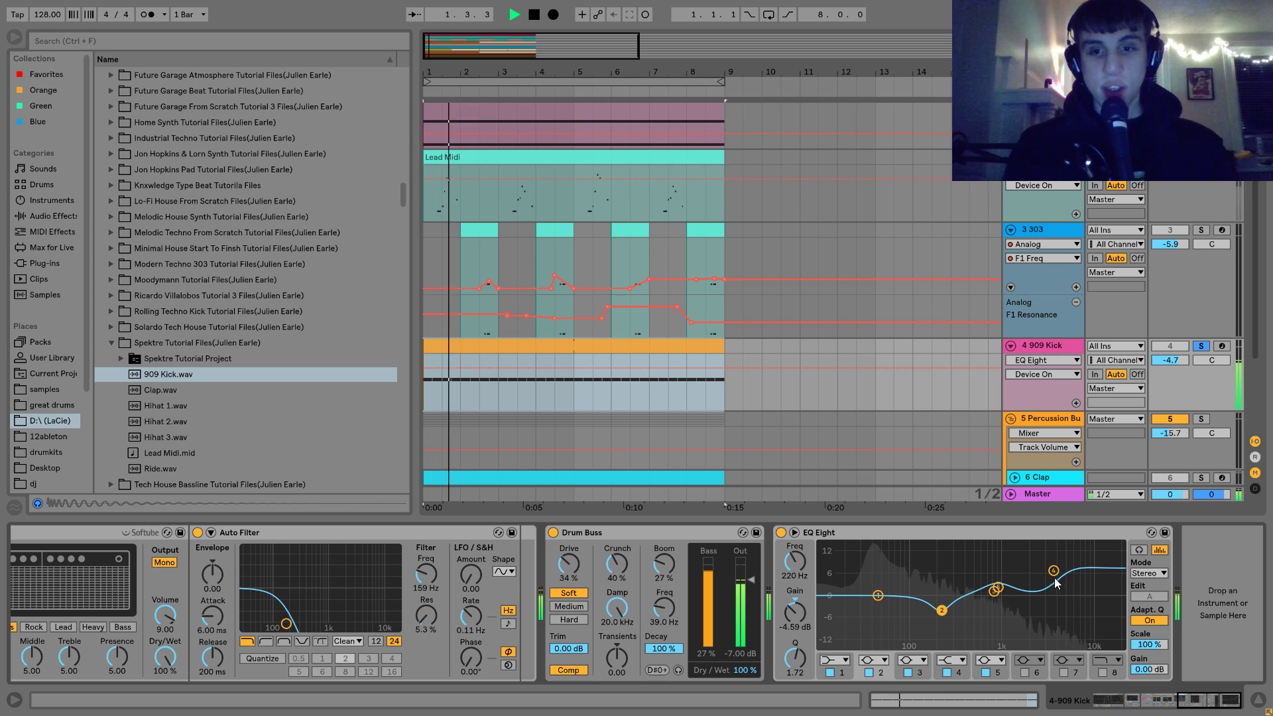
{"action": "key", "text": "space"}
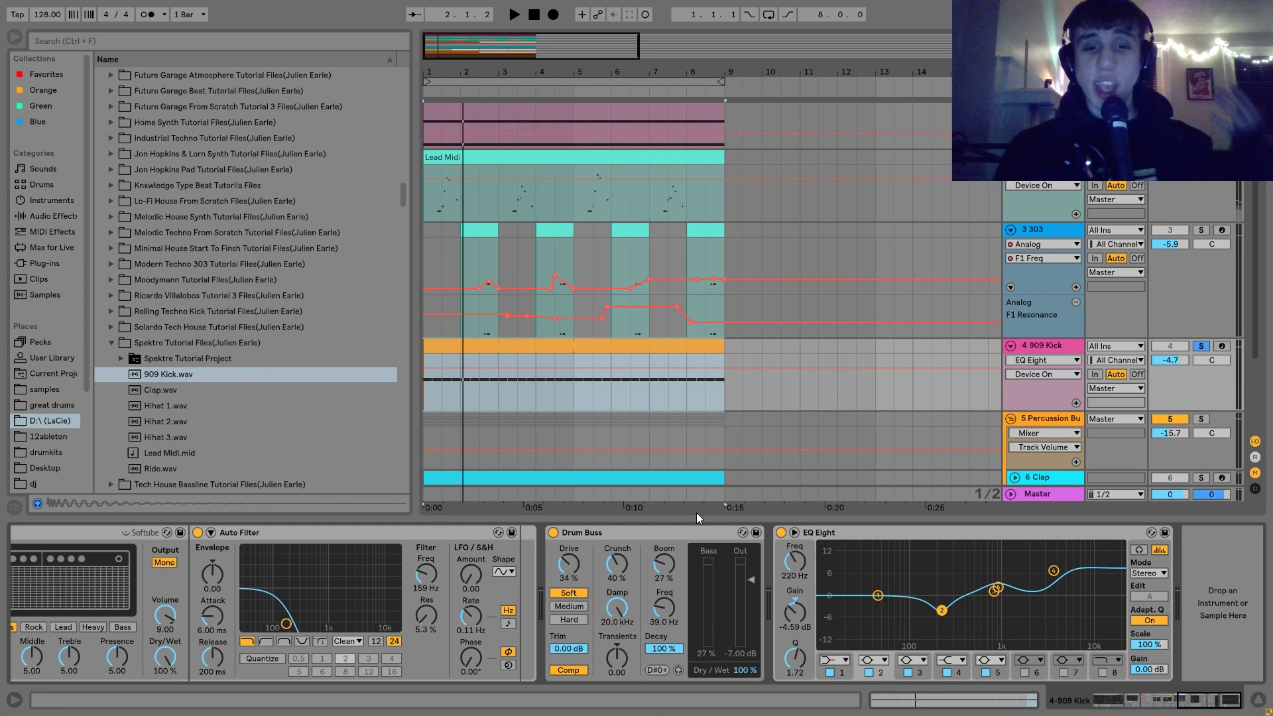
Step: Unfold the Clap track, show its devices, and solo it to hear the clap alone from bar 1
{"action": "scroll", "coordinate": [690, 527], "scroll_direction": "left", "scroll_amount": 10}
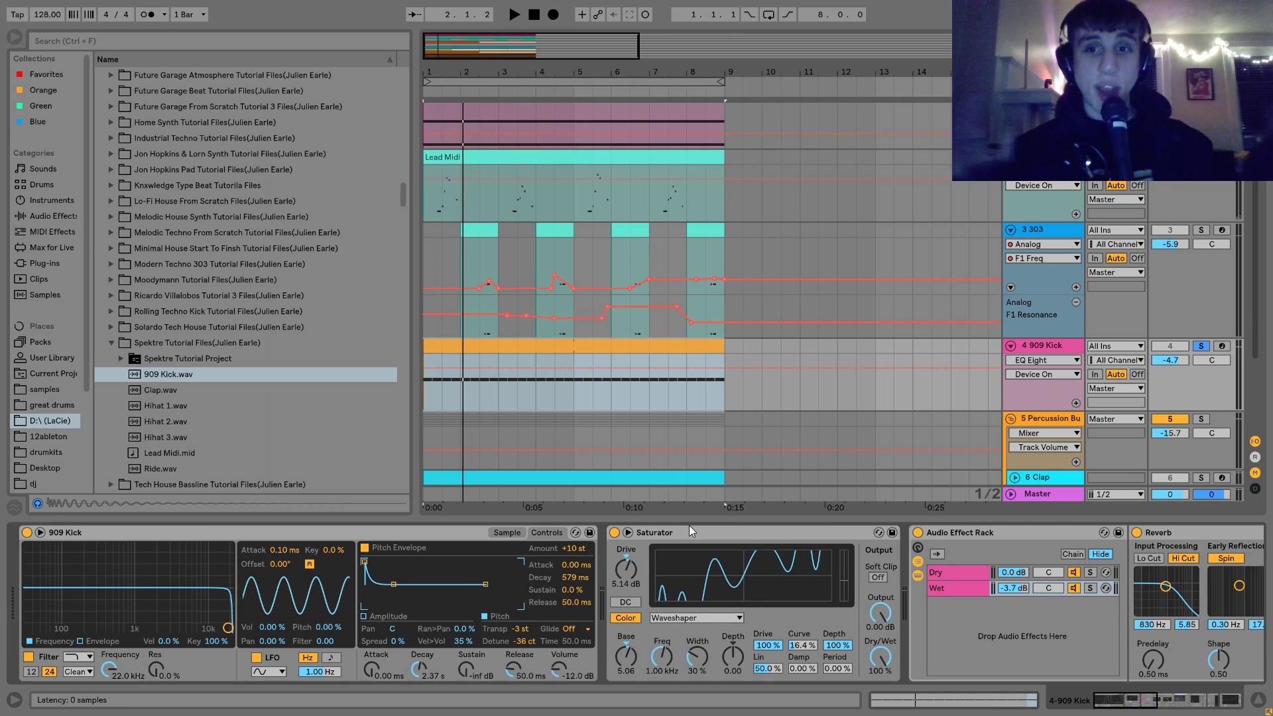
{"action": "scroll", "coordinate": [735, 350], "scroll_direction": "down", "scroll_amount": 3}
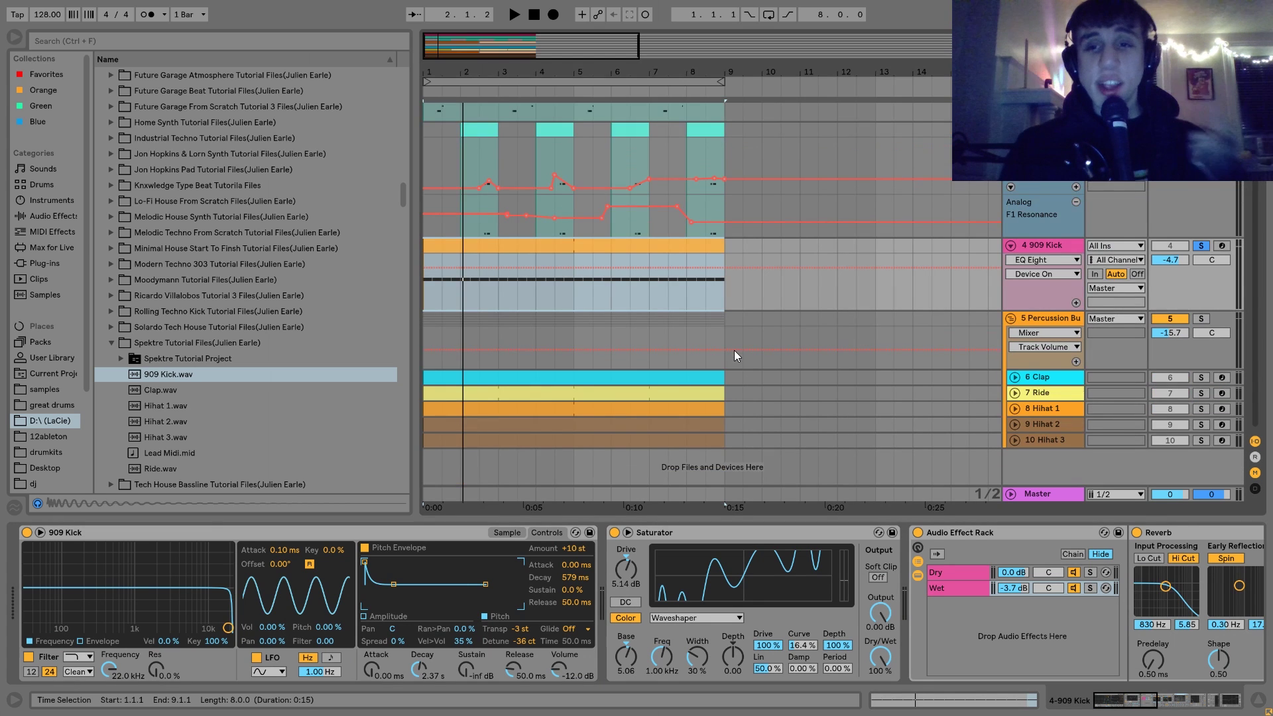
{"action": "left_click", "coordinate": [1026, 375]}
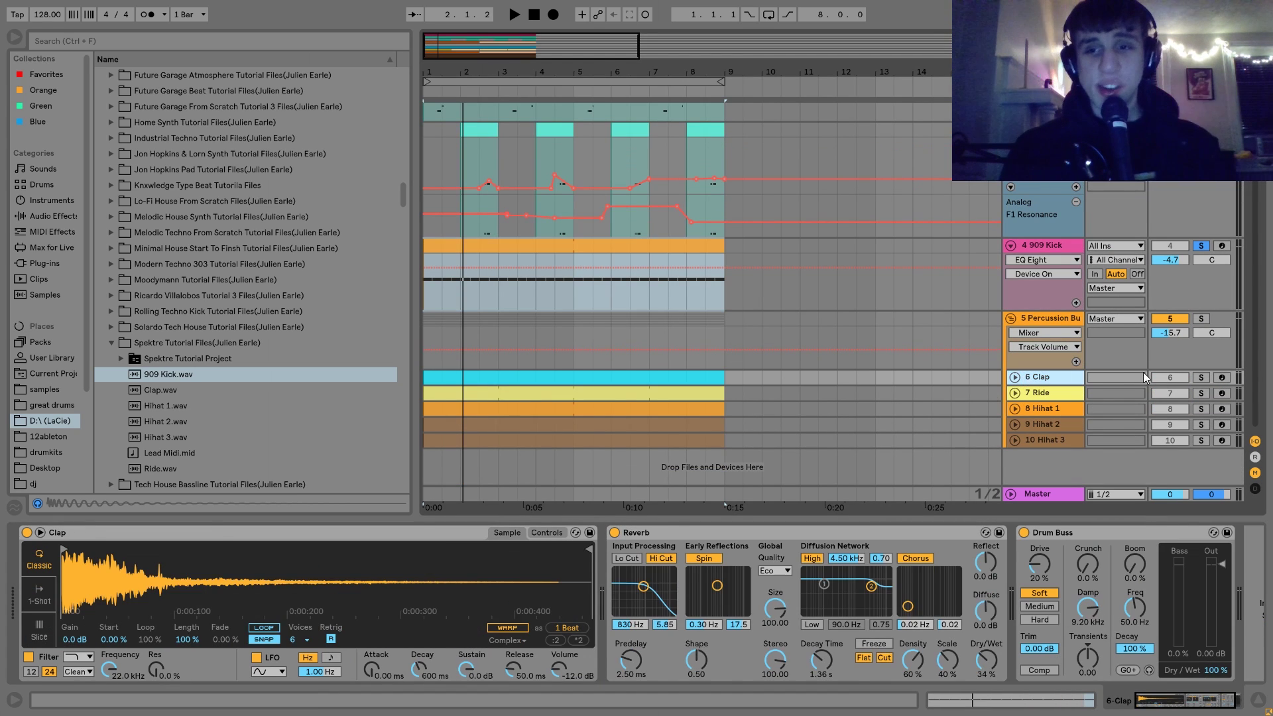
{"action": "left_click", "coordinate": [1014, 377]}
{"action": "left_click", "coordinate": [1200, 377]}
{"action": "key", "text": "space"}
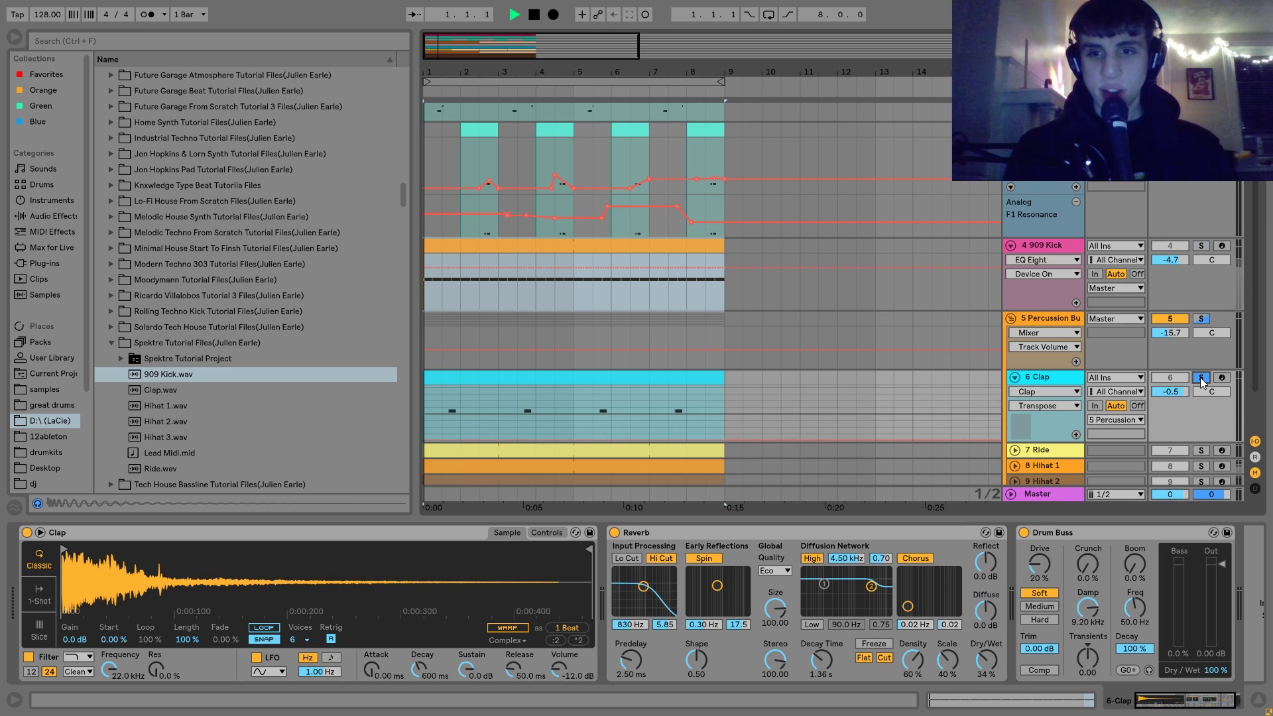
{"action": "scroll", "coordinate": [1200, 377], "scroll_direction": "down", "scroll_amount": 2}
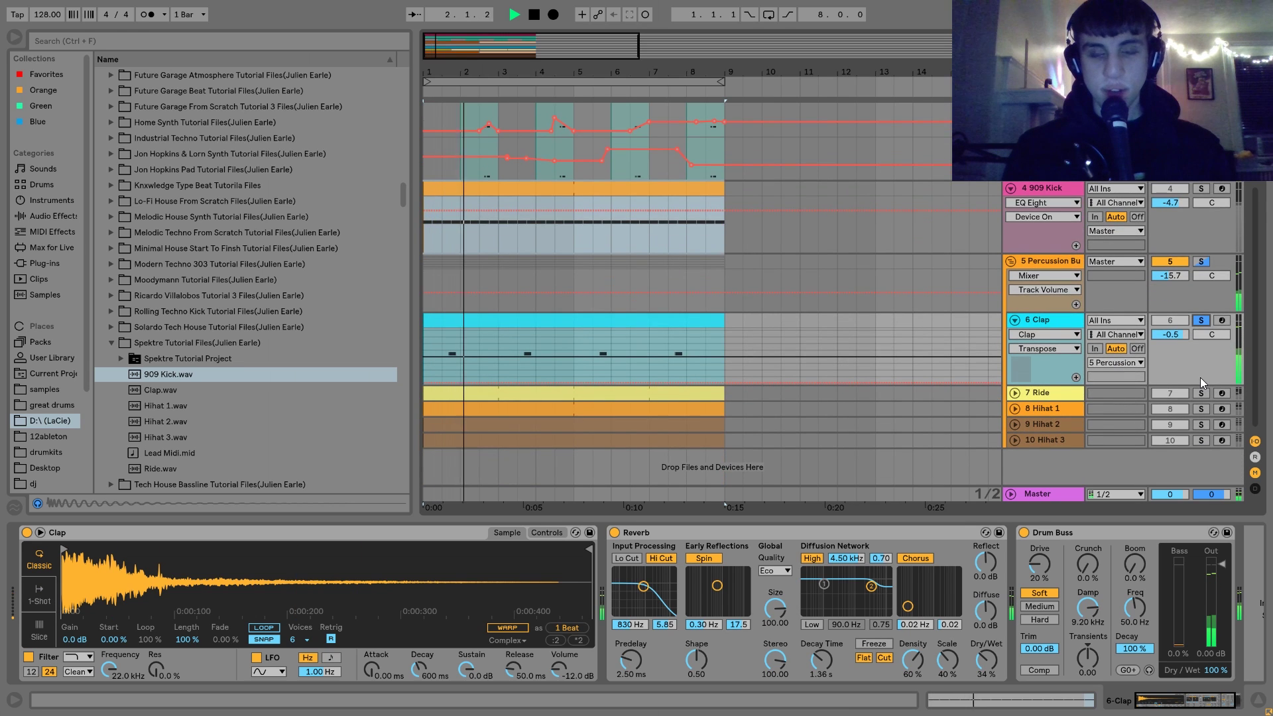
{"action": "key", "text": "space"}
Step: Unsolo the Clap track and replay the loop with all tracks from bar 1
{"action": "left_click", "coordinate": [1201, 320]}
{"action": "key", "text": "space"}
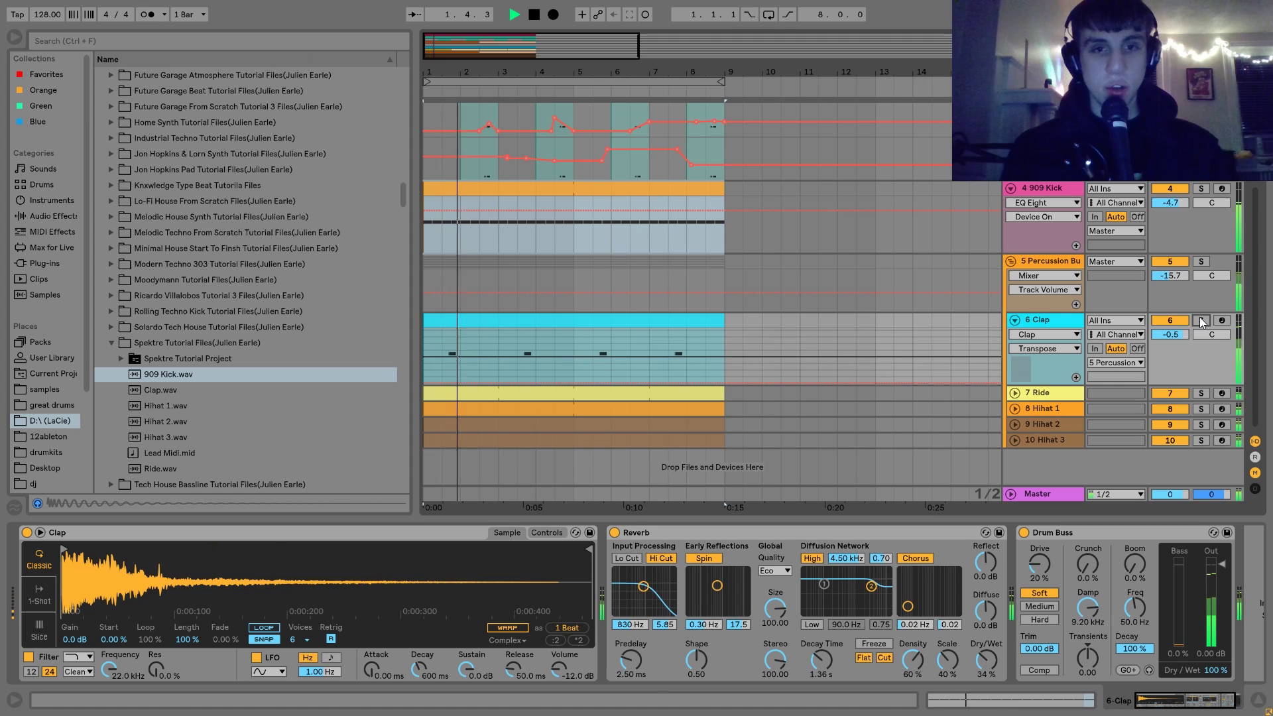
{"action": "key", "text": "space"}
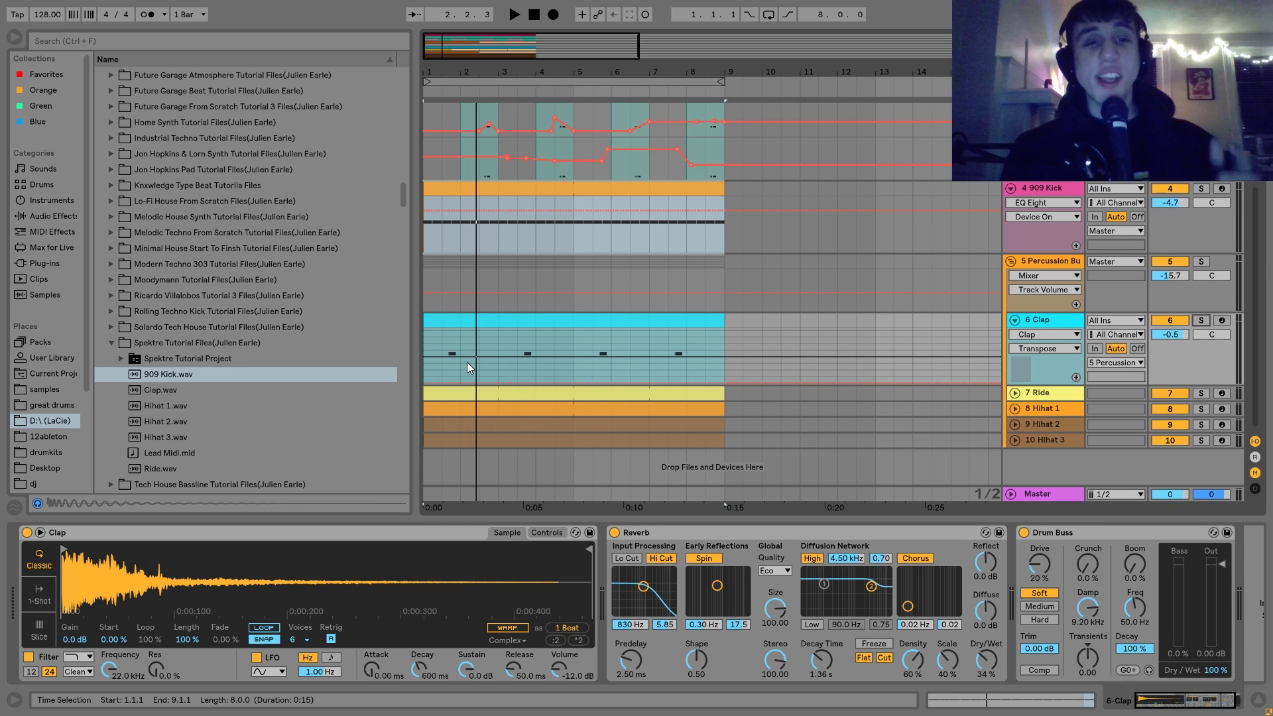
{"action": "key", "text": "space"}
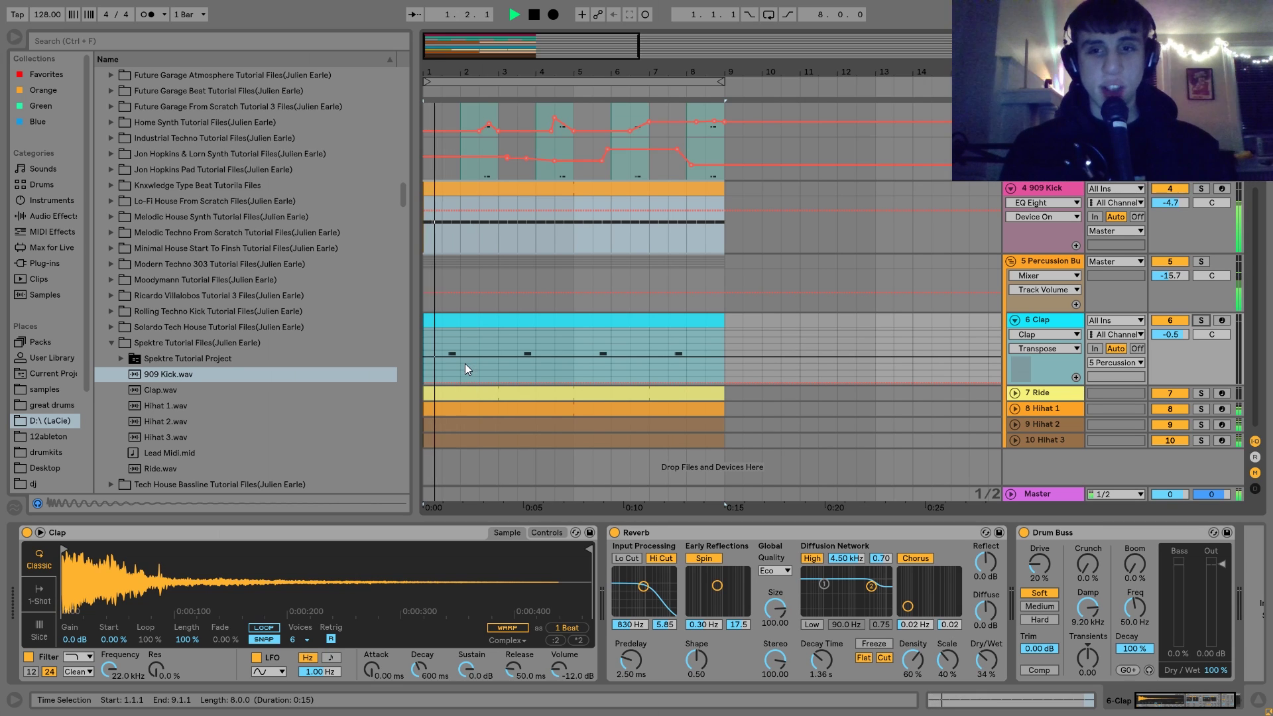
Step: Unfold the Ride track, show its devices, and replay the loop to hear its pattern in the mix
{"action": "left_click", "coordinate": [1014, 394]}
{"action": "key", "text": "space"}
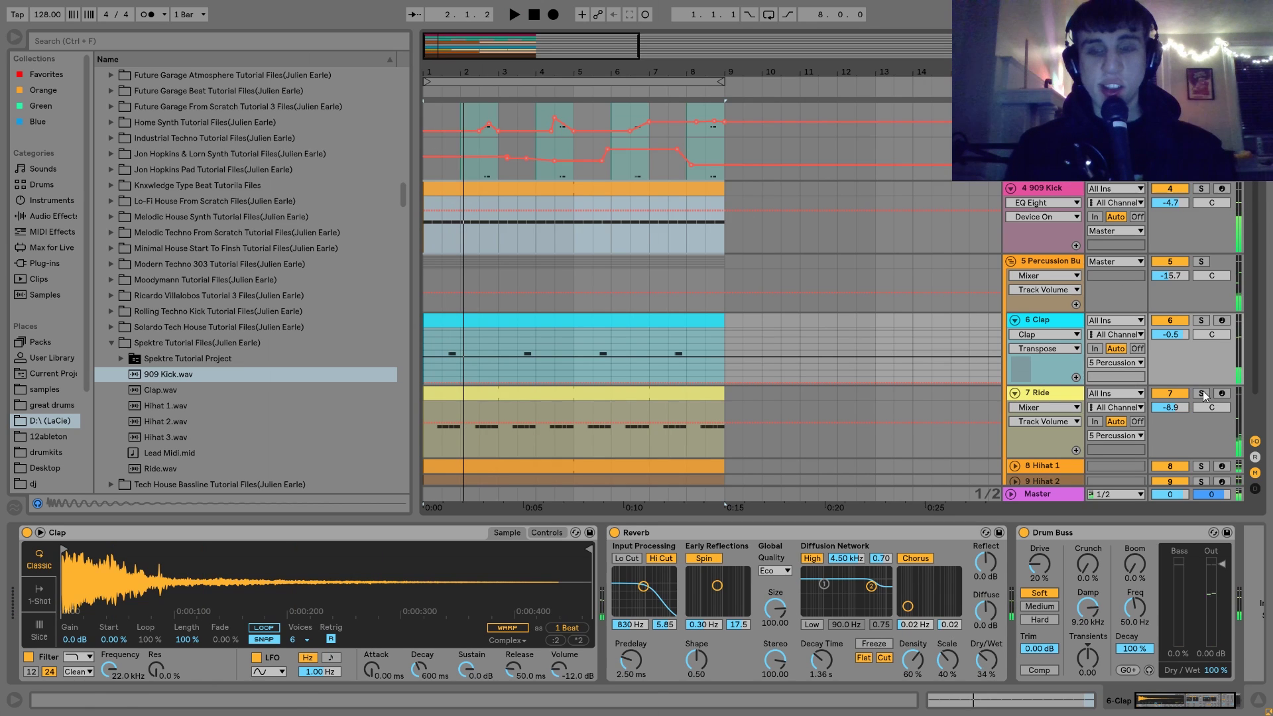
{"action": "left_click", "coordinate": [1063, 392]}
{"action": "key", "text": "space"}
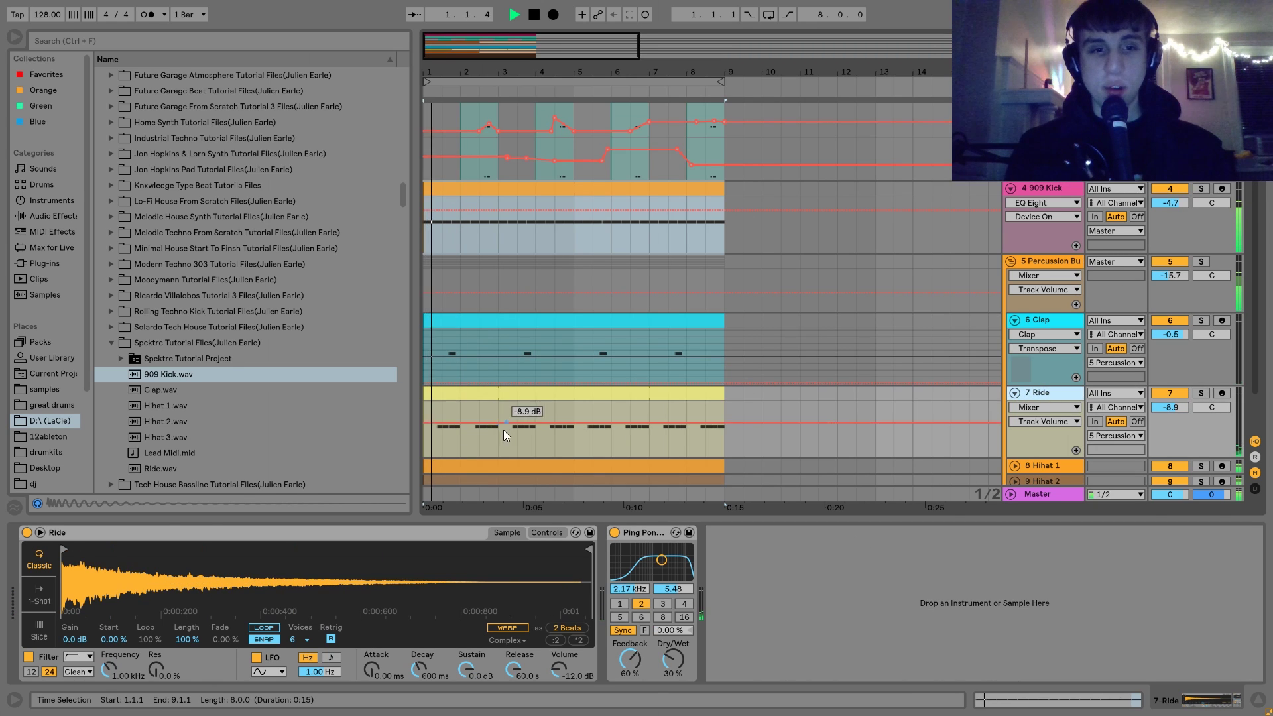
{"action": "key", "text": "space"}
{"action": "scroll", "coordinate": [485, 396], "scroll_direction": "down", "scroll_amount": 3}
{"action": "key", "text": "space"}
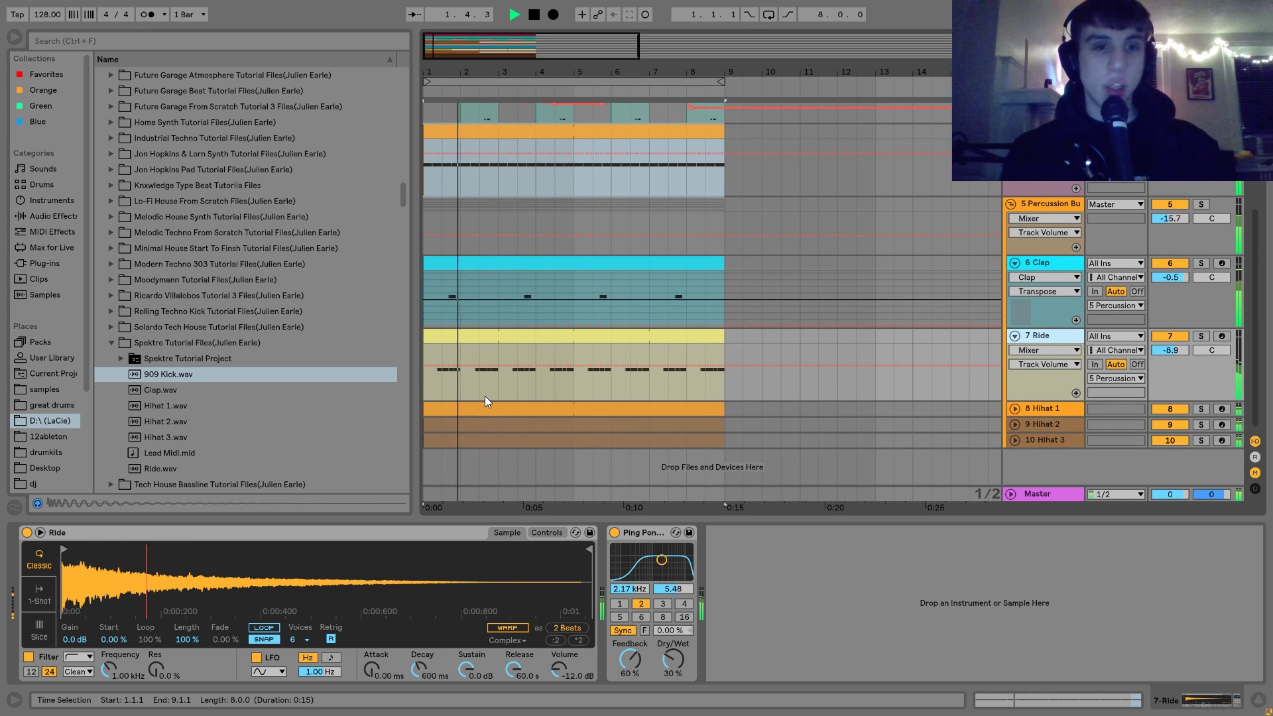
{"action": "key", "text": "space"}
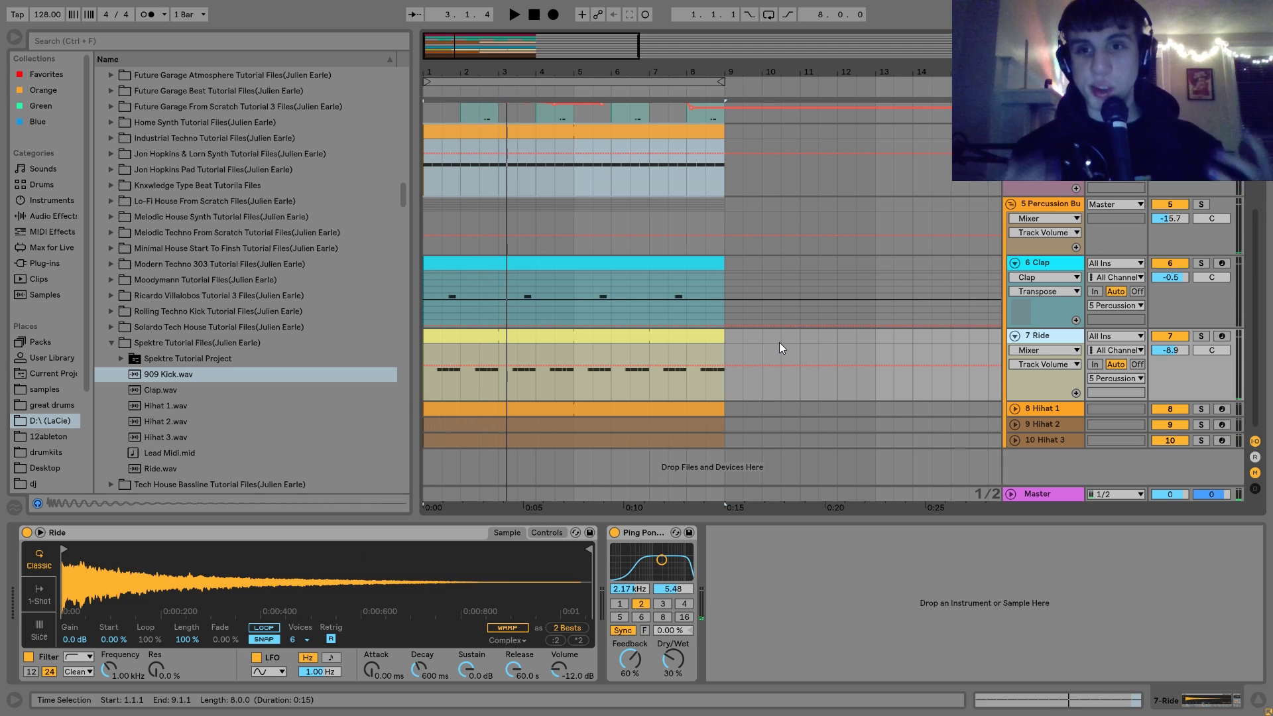
Step: Review the Clap's Reverb and Drum Buss, and solo the Ride track to hear it alone from bar 1
{"action": "left_click", "coordinate": [575, 261]}
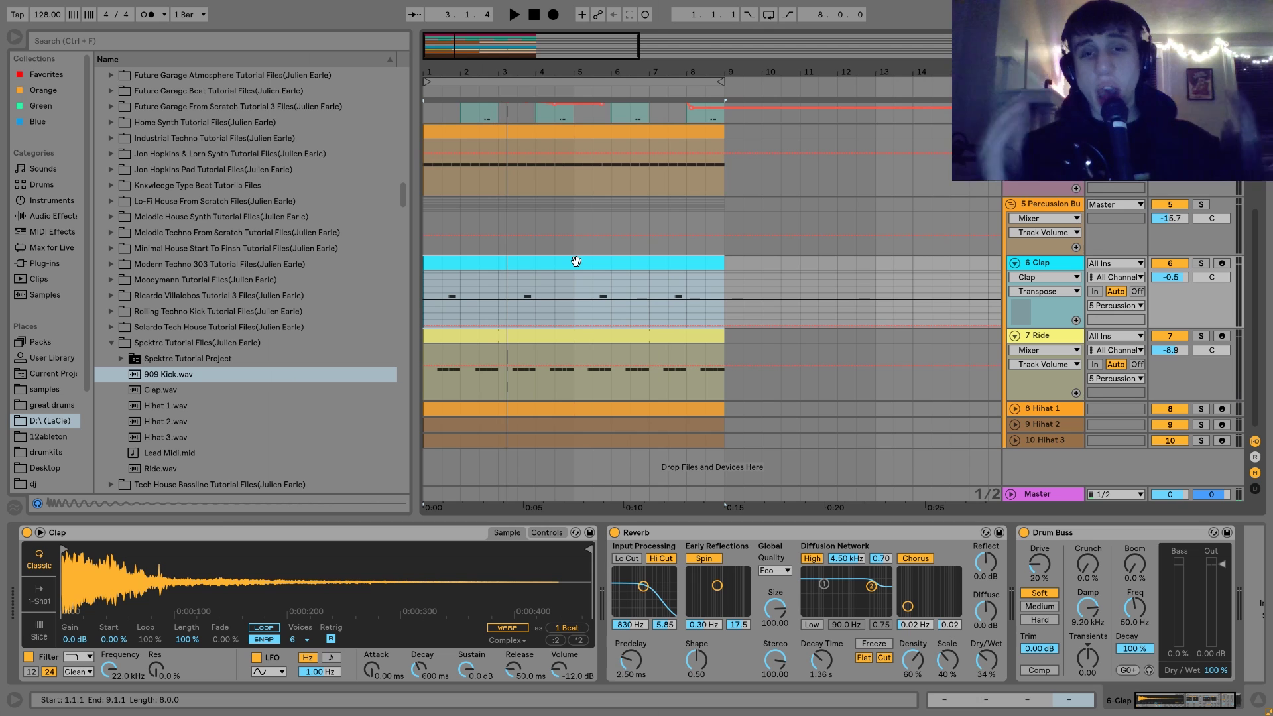
{"action": "scroll", "coordinate": [675, 533], "scroll_direction": "right", "scroll_amount": 2}
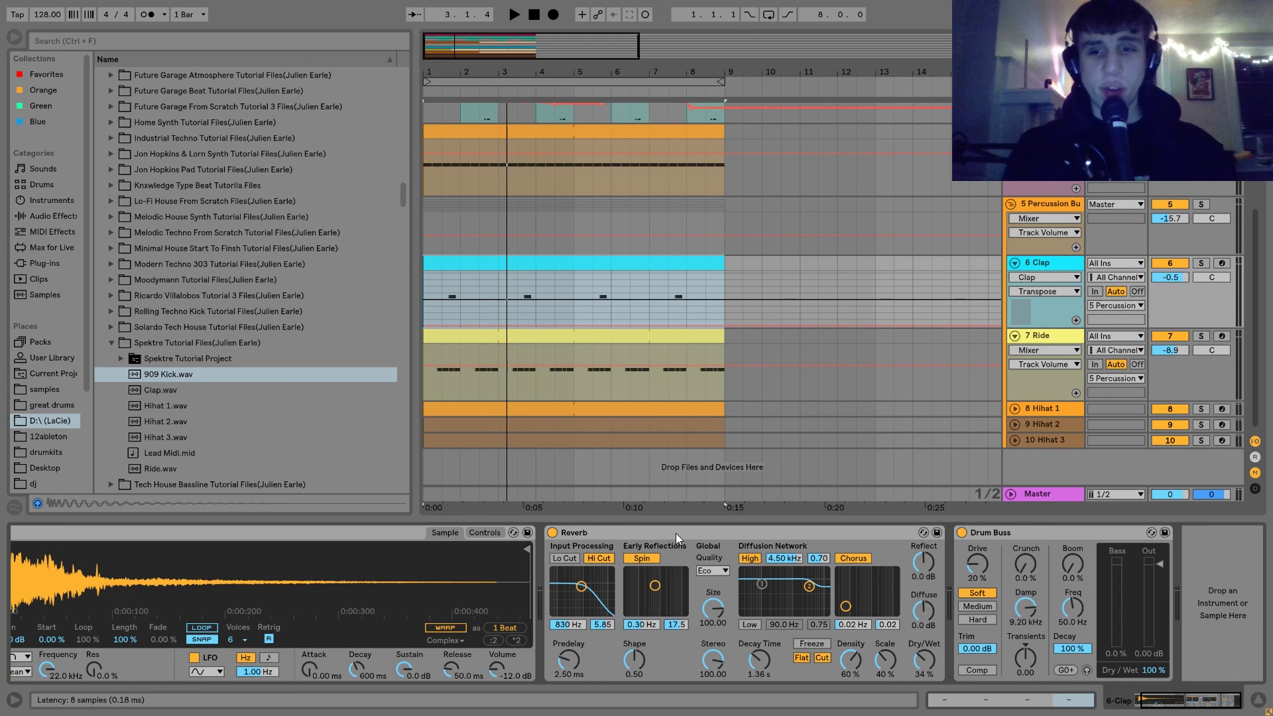
{"action": "left_click", "coordinate": [1032, 337]}
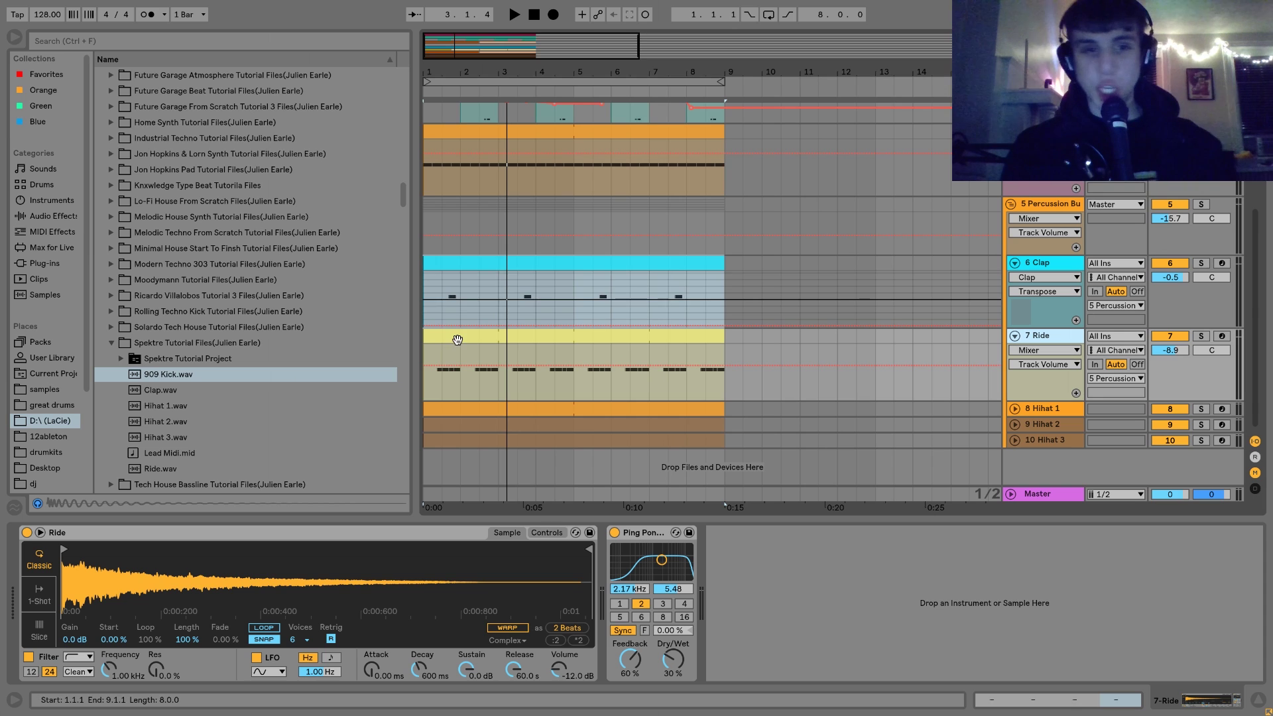
{"action": "left_click", "coordinate": [1203, 339]}
{"action": "key", "text": "space"}
{"action": "key", "text": "space"}
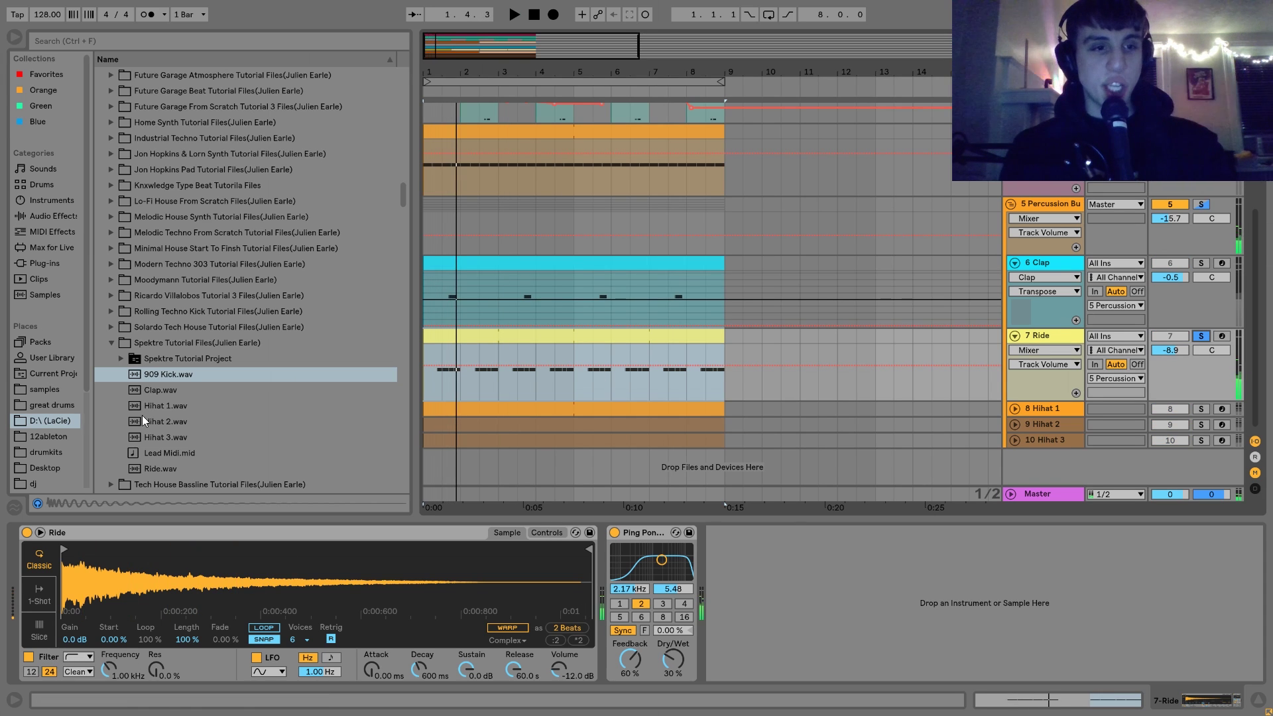
Step: Preview Ride.wav, and solo the Hihat 1, Hihat 2 and Hihat 3 tracks to hear them together from bar 1
{"action": "left_click", "coordinate": [160, 469]}
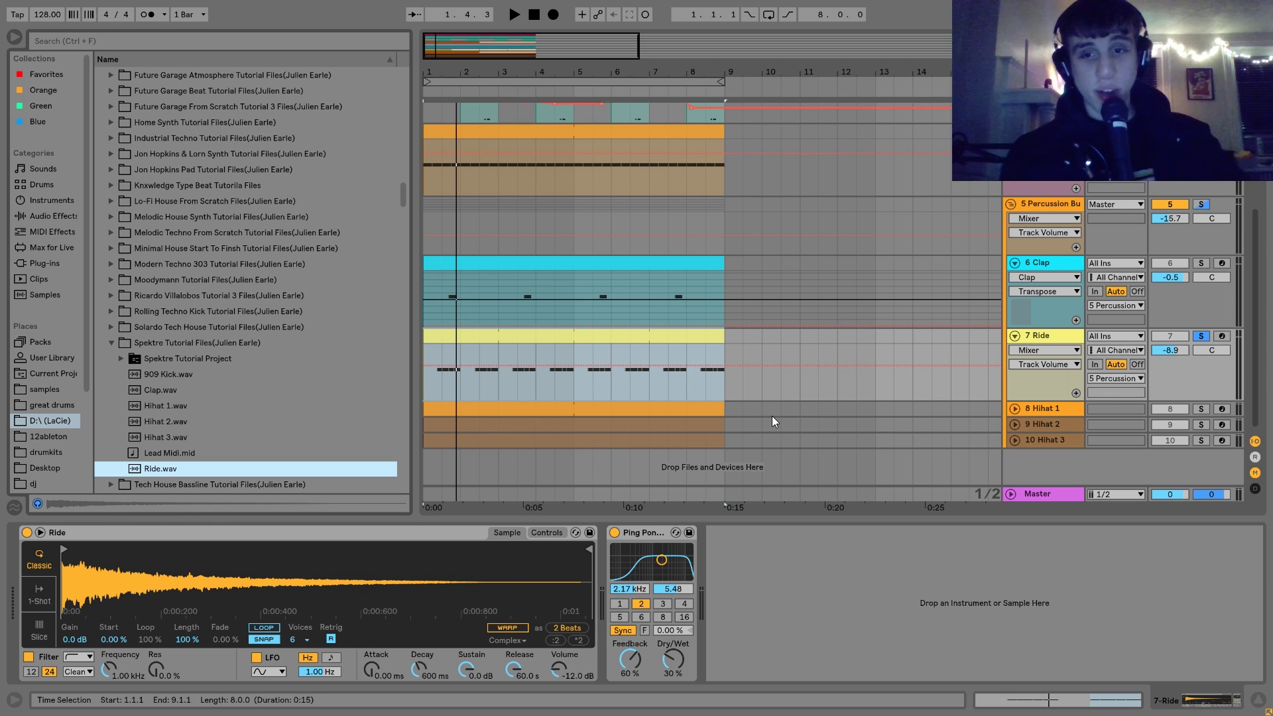
{"action": "left_click", "coordinate": [1056, 407]}
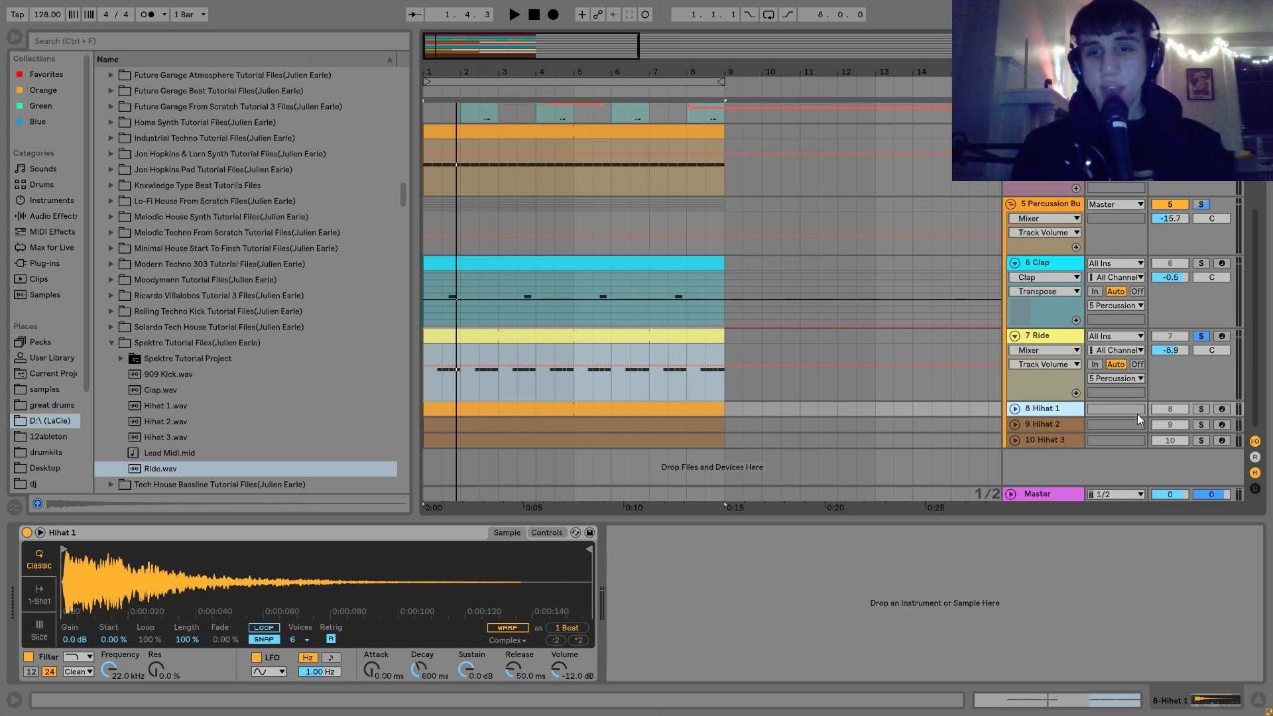
{"action": "left_click", "coordinate": [1201, 410]}
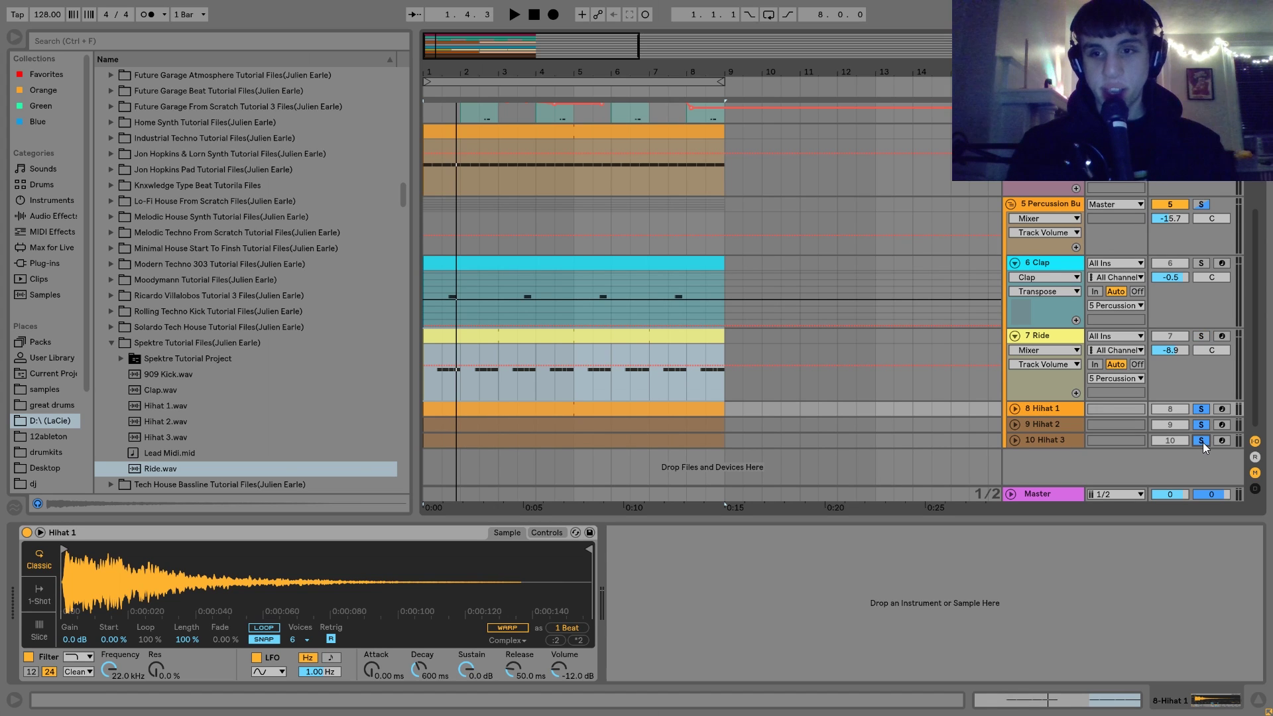
{"action": "key", "text": "space"}
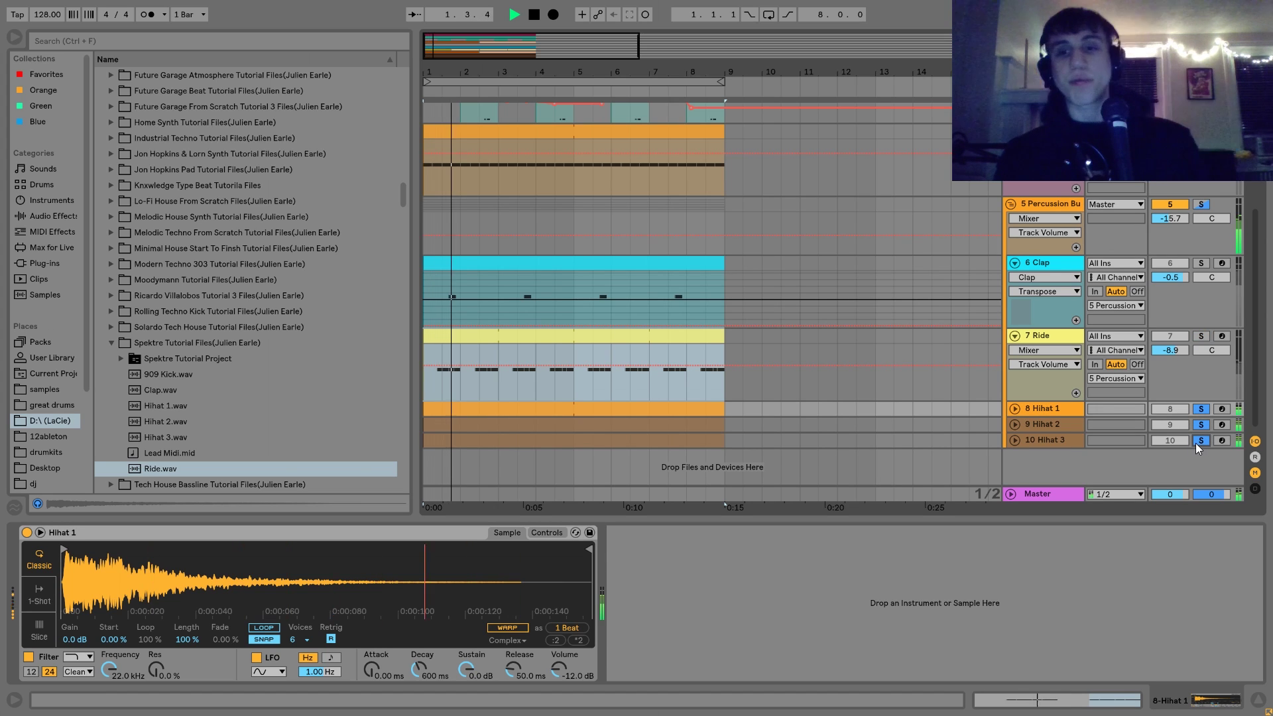
{"action": "key", "text": "space"}
Step: Unsolo Hihat 2 and Hihat 3 and replay from bar 1 to hear Hihat 1 alone
{"action": "left_click", "coordinate": [1201, 424]}
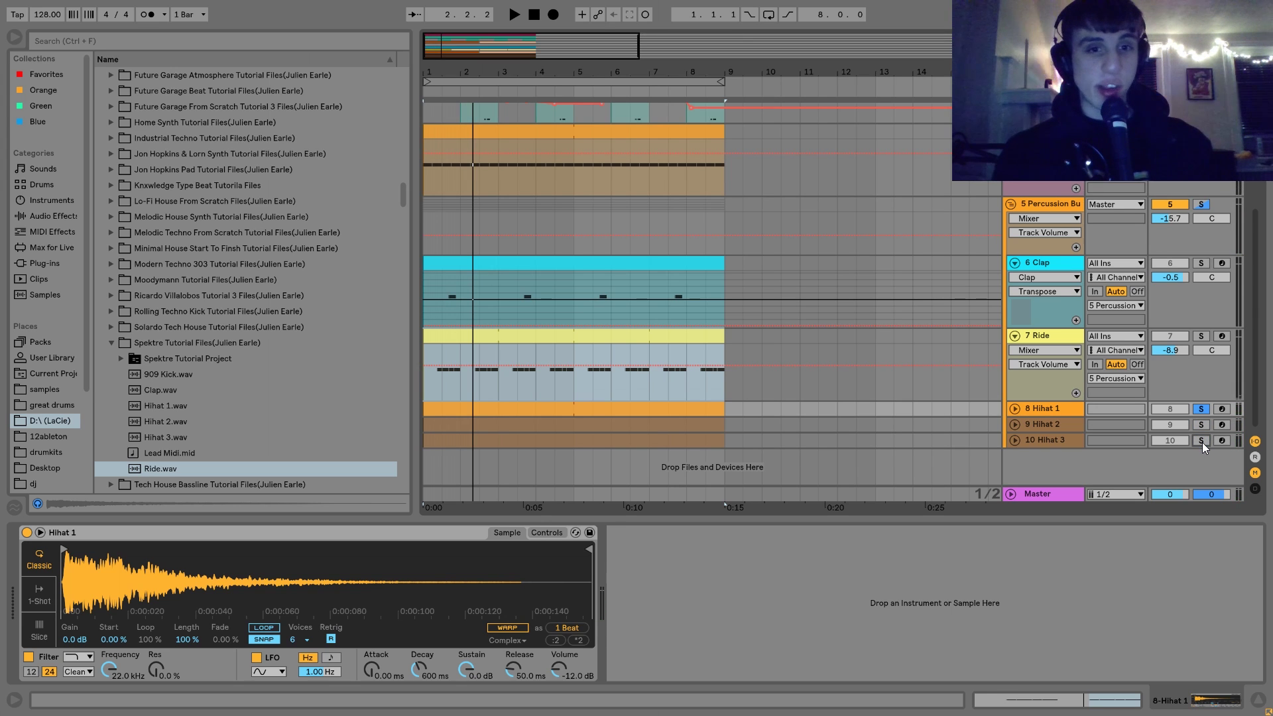
{"action": "key", "text": "space"}
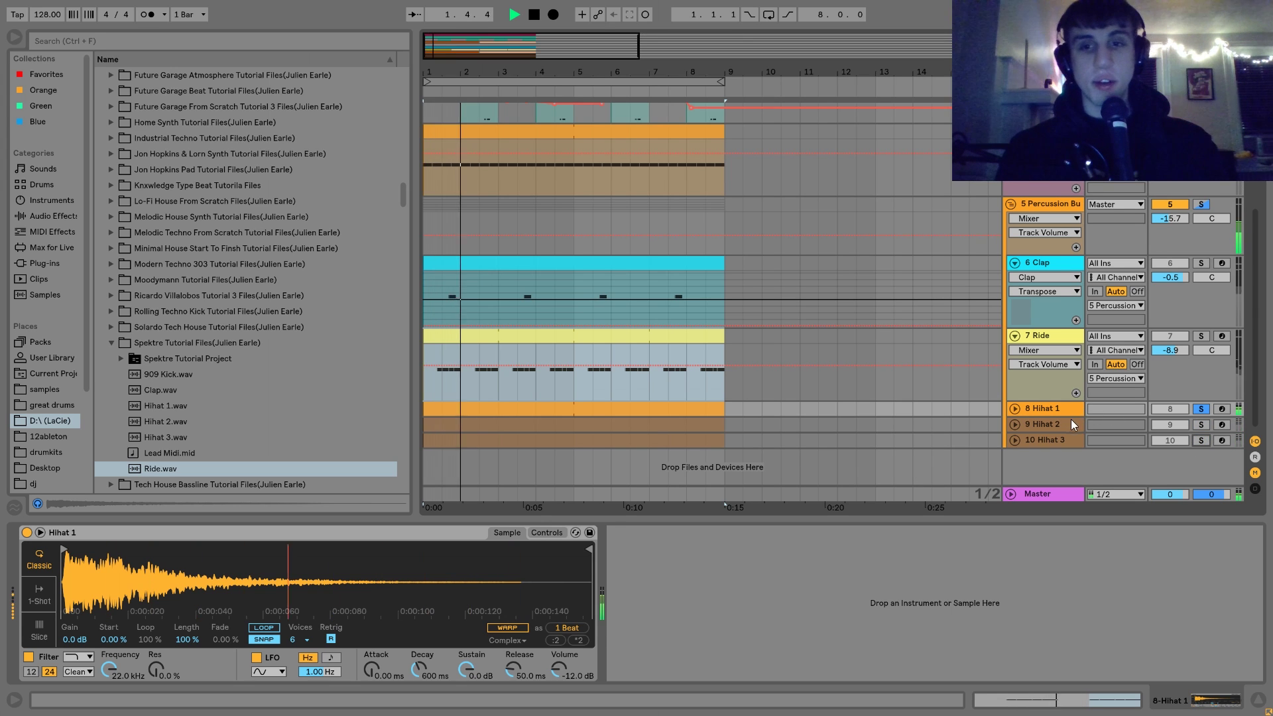
{"action": "key", "text": "space"}
Step: Solo Hihat 2 and Hihat 3 in place of Hihat 1, and play the pair from bar 1
{"action": "left_click", "coordinate": [1201, 424]}
{"action": "key", "text": "space"}
{"action": "left_click", "coordinate": [1202, 440]}
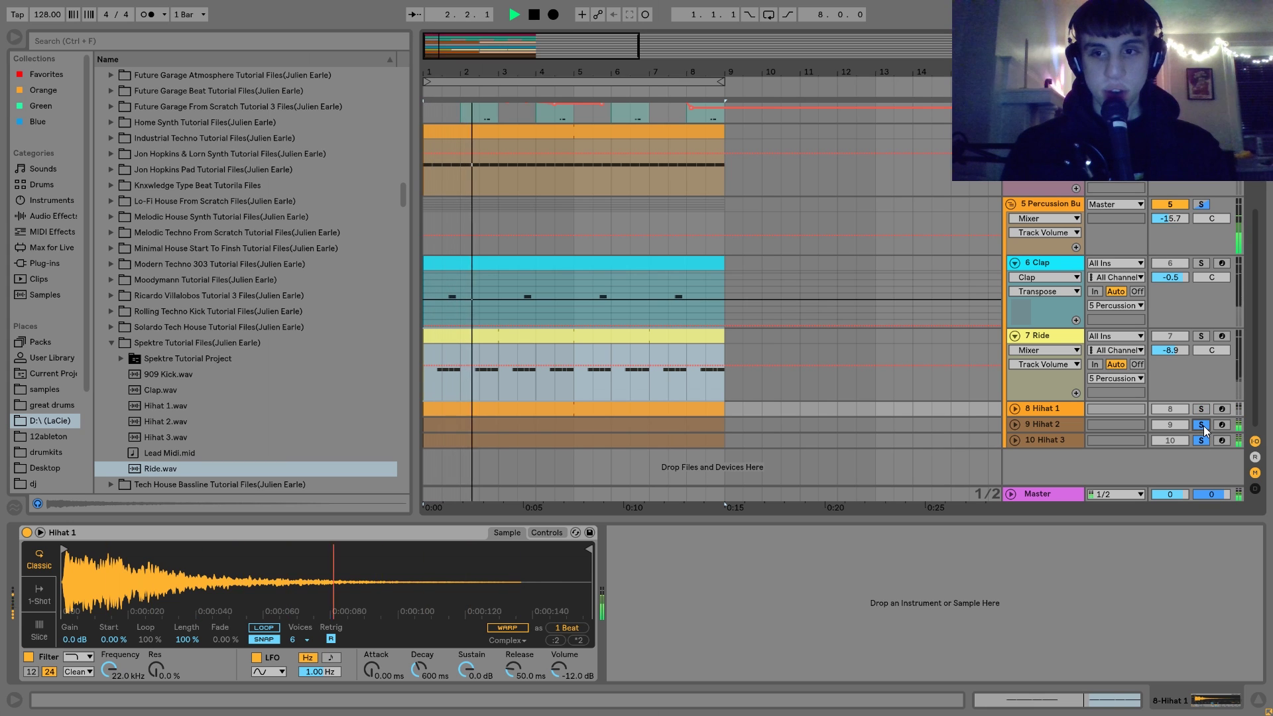
{"action": "key", "text": "space"}
{"action": "left_click", "coordinate": [1201, 424], "text": "ctrl"}
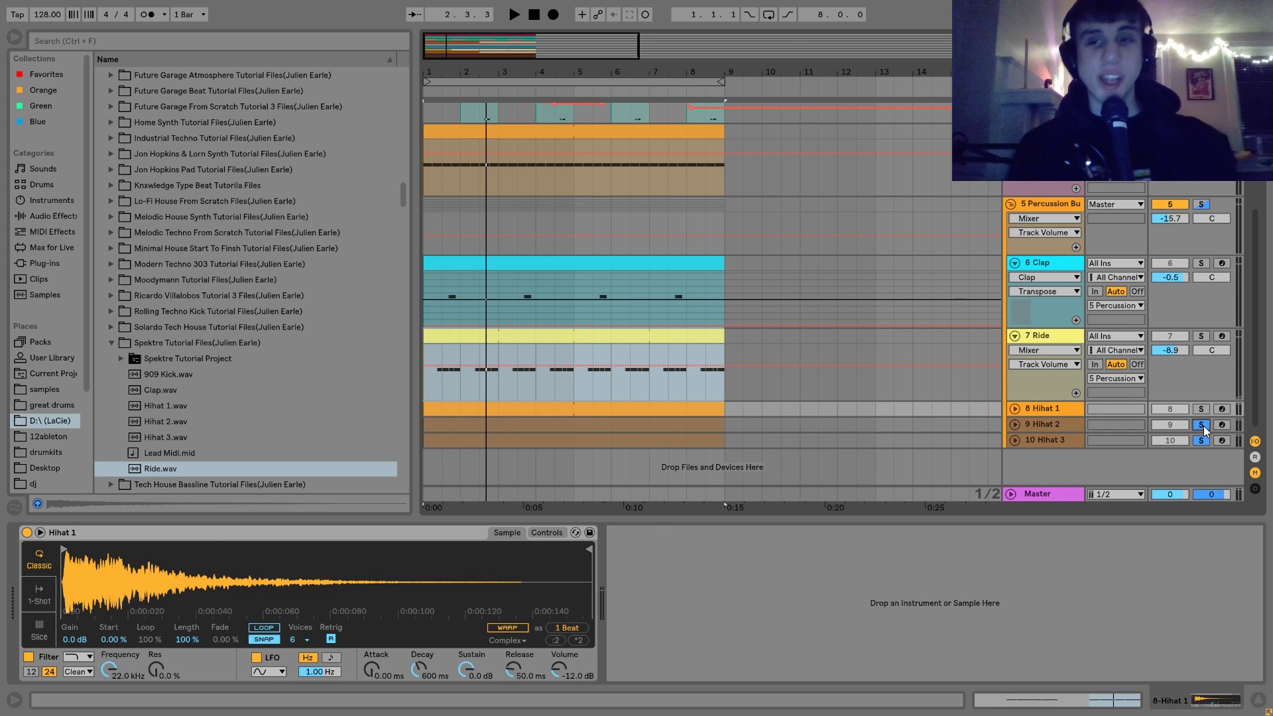
Step: Show Hihat 2's device, clear the hi-hat solos, and replay the loop with Hihat 1 and Hihat 2 muted
{"action": "left_click", "coordinate": [1045, 423]}
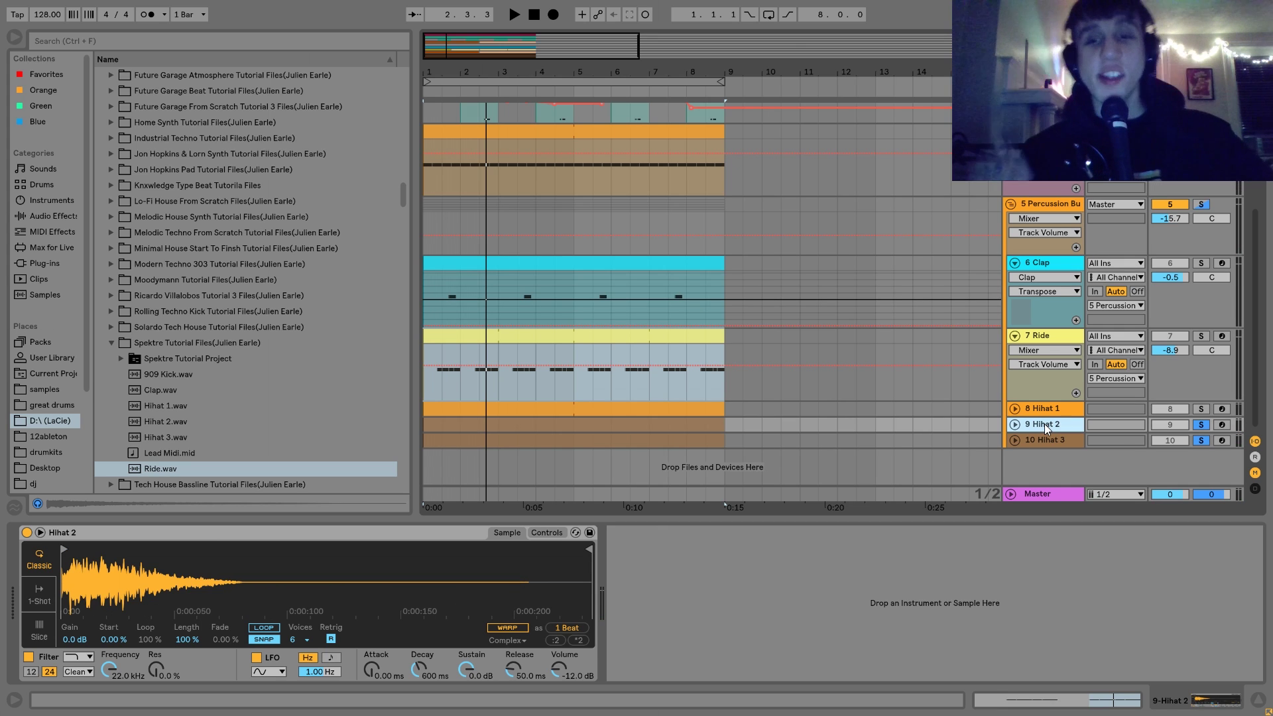
{"action": "left_click", "coordinate": [1200, 439]}
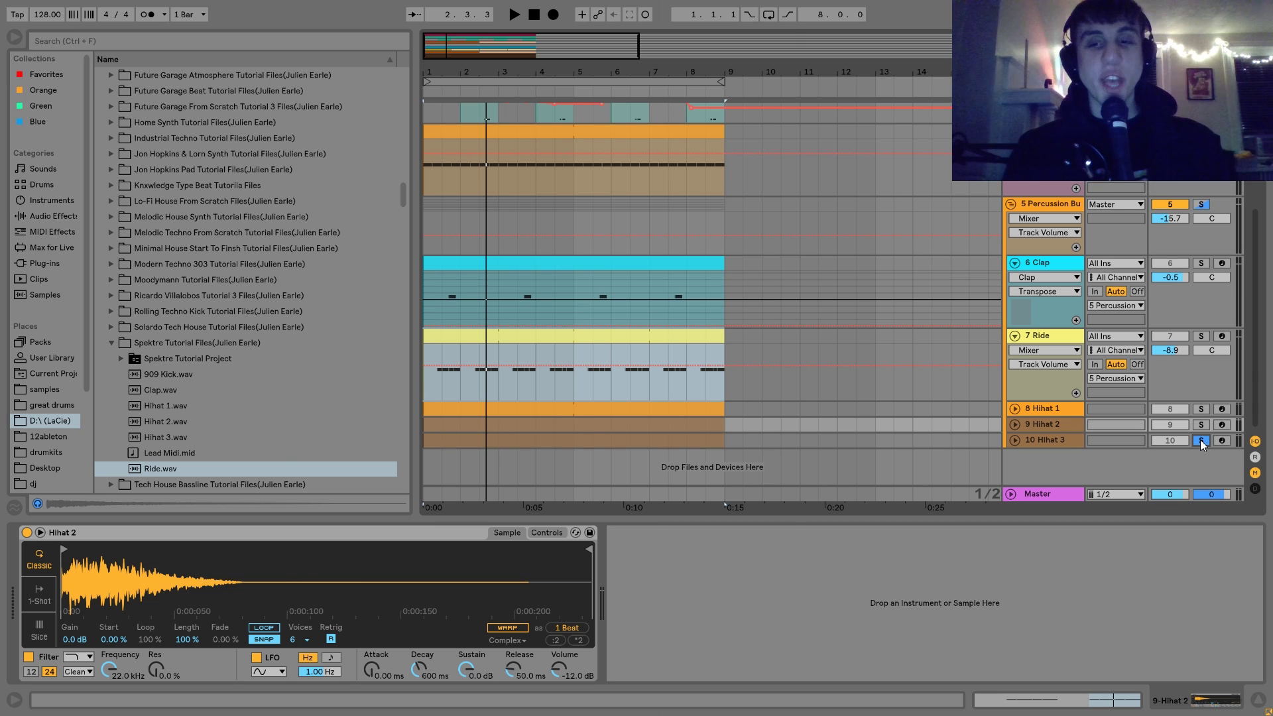
{"action": "key", "text": "space"}
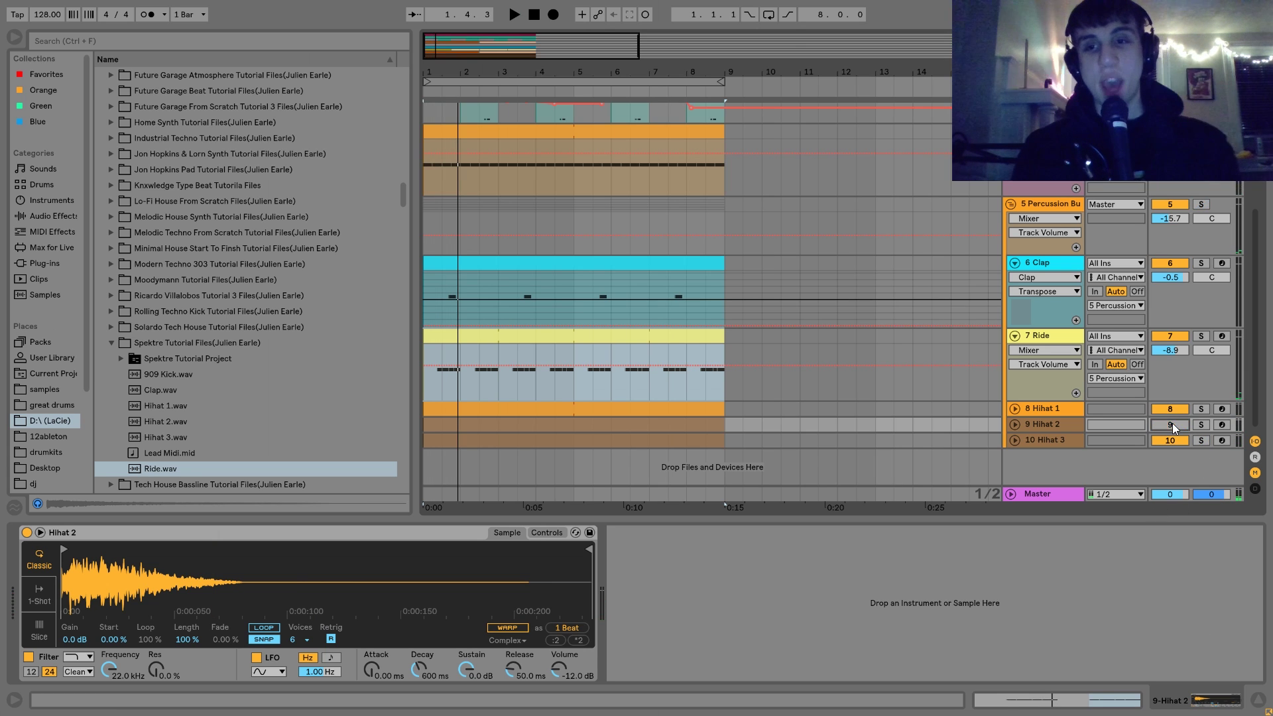
{"action": "key", "text": "space"}
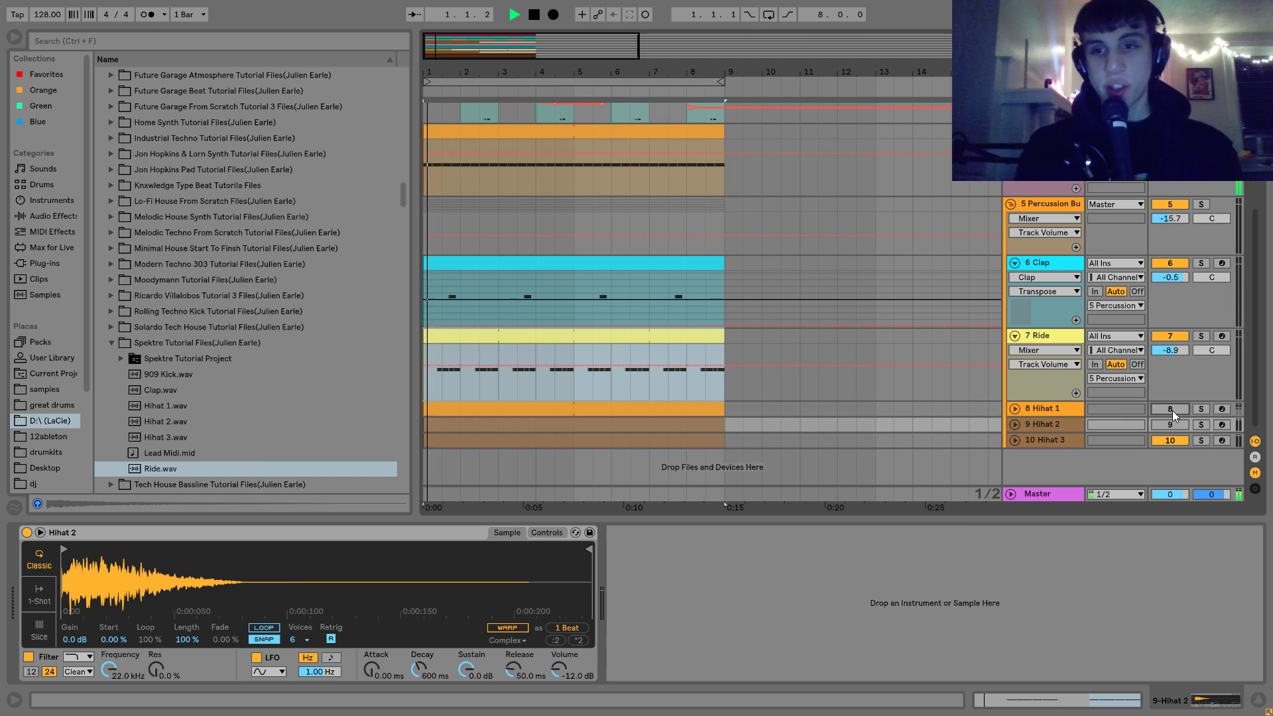
{"action": "key", "text": "space"}
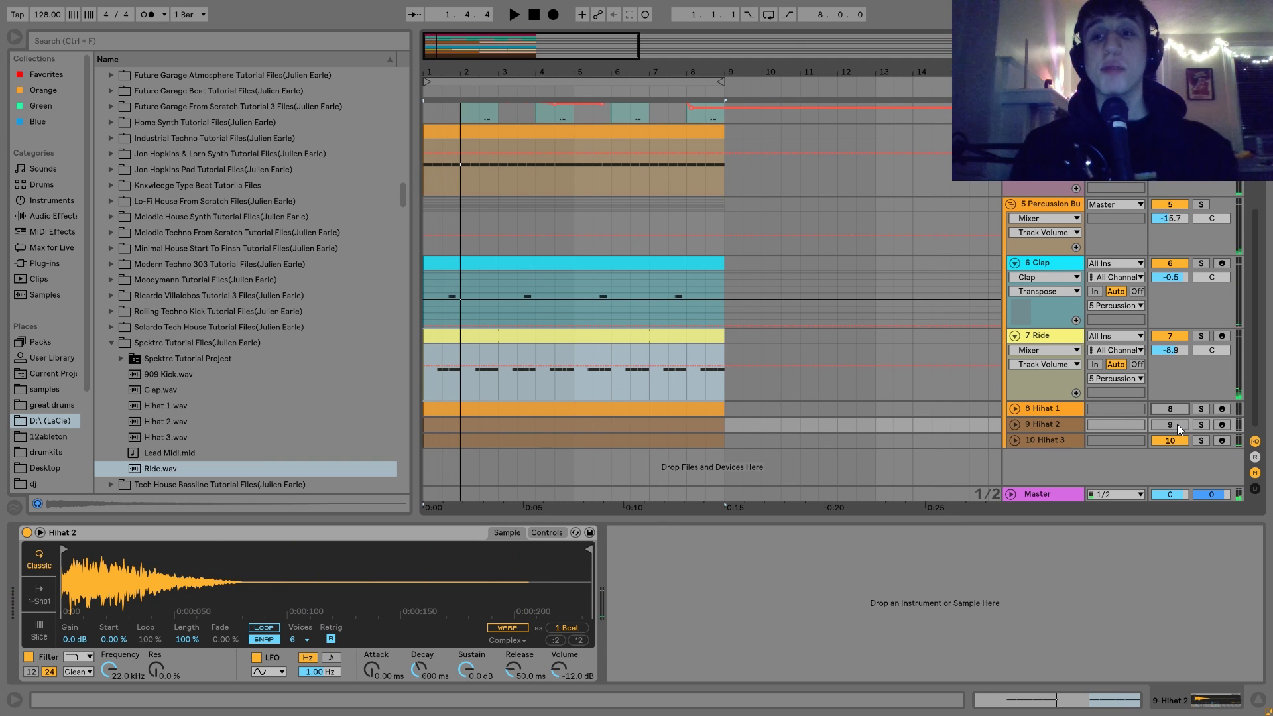
Step: Solo the Hihat 2 track to hear it alone from bar 1
{"action": "left_click", "coordinate": [1202, 424]}
{"action": "key", "text": "space"}
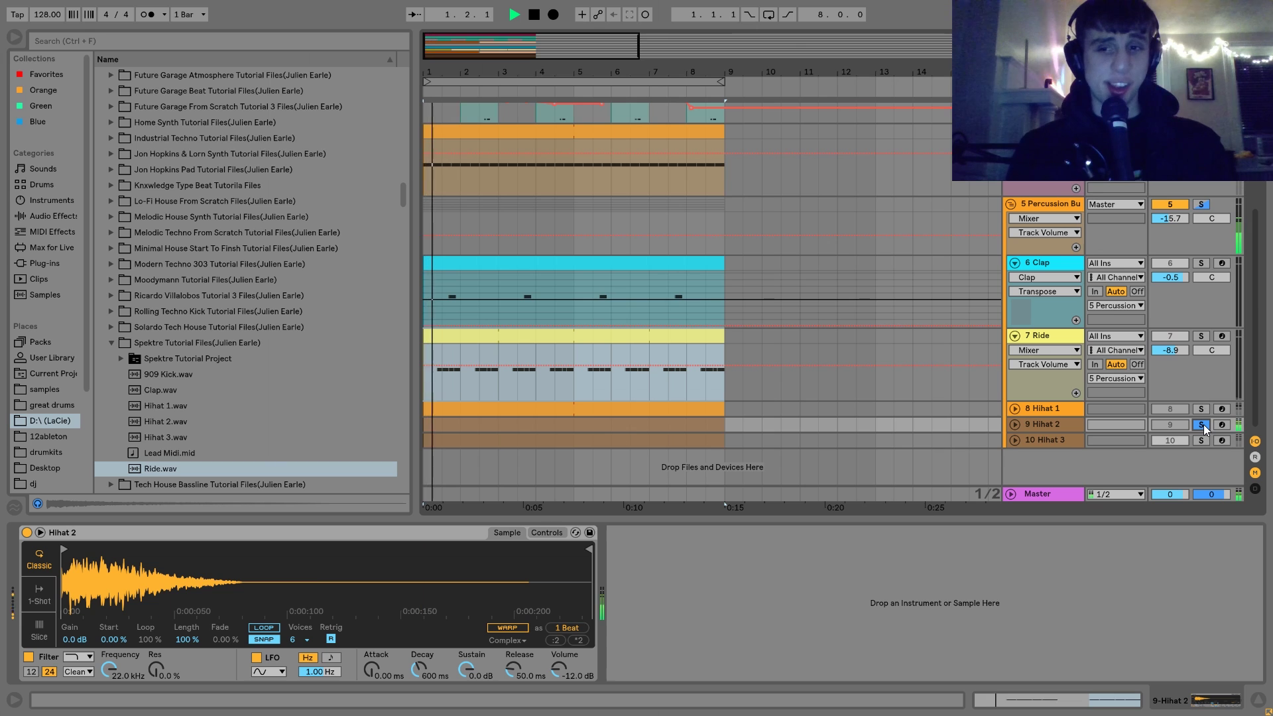
{"action": "key", "text": "space"}
Step: Unsolo and unmute Hihat 2 to hear it in the mix from bar 1, and reactivate Hihat 1
{"action": "left_click", "coordinate": [1202, 425]}
{"action": "key", "text": "space"}
{"action": "key", "text": "space"}
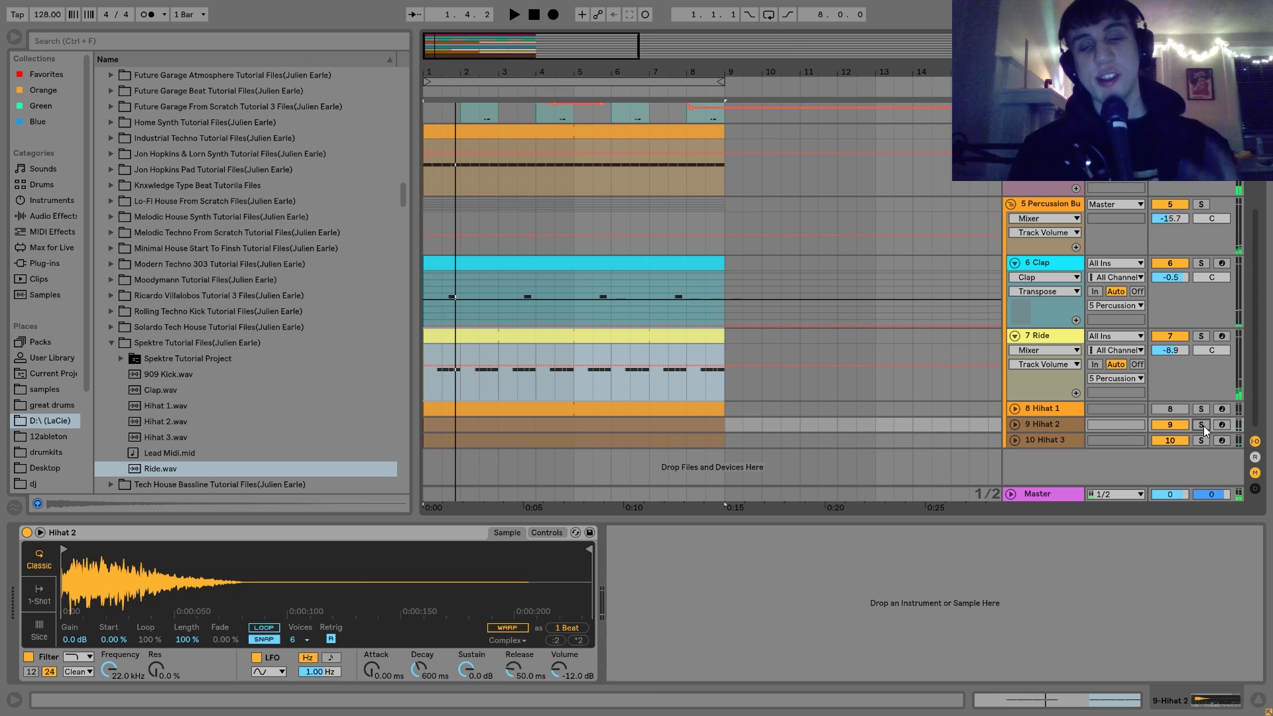
{"action": "key", "text": "space"}
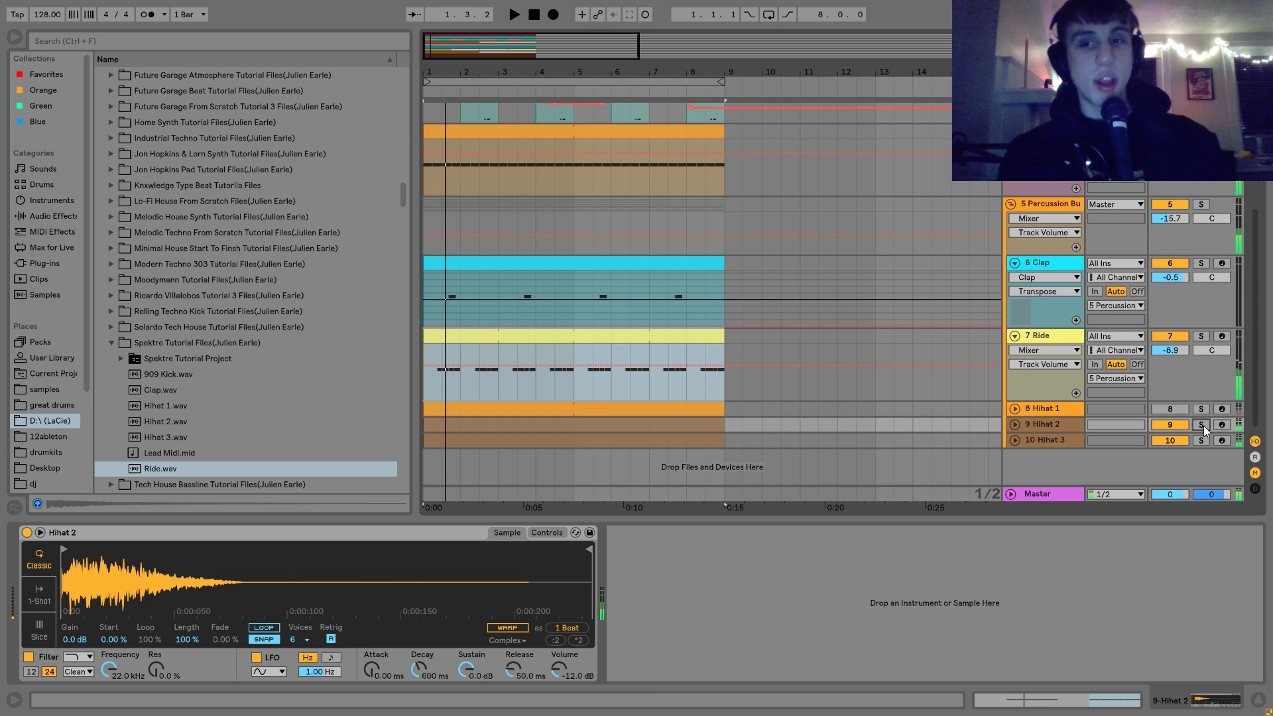
{"action": "left_click", "coordinate": [1171, 409]}
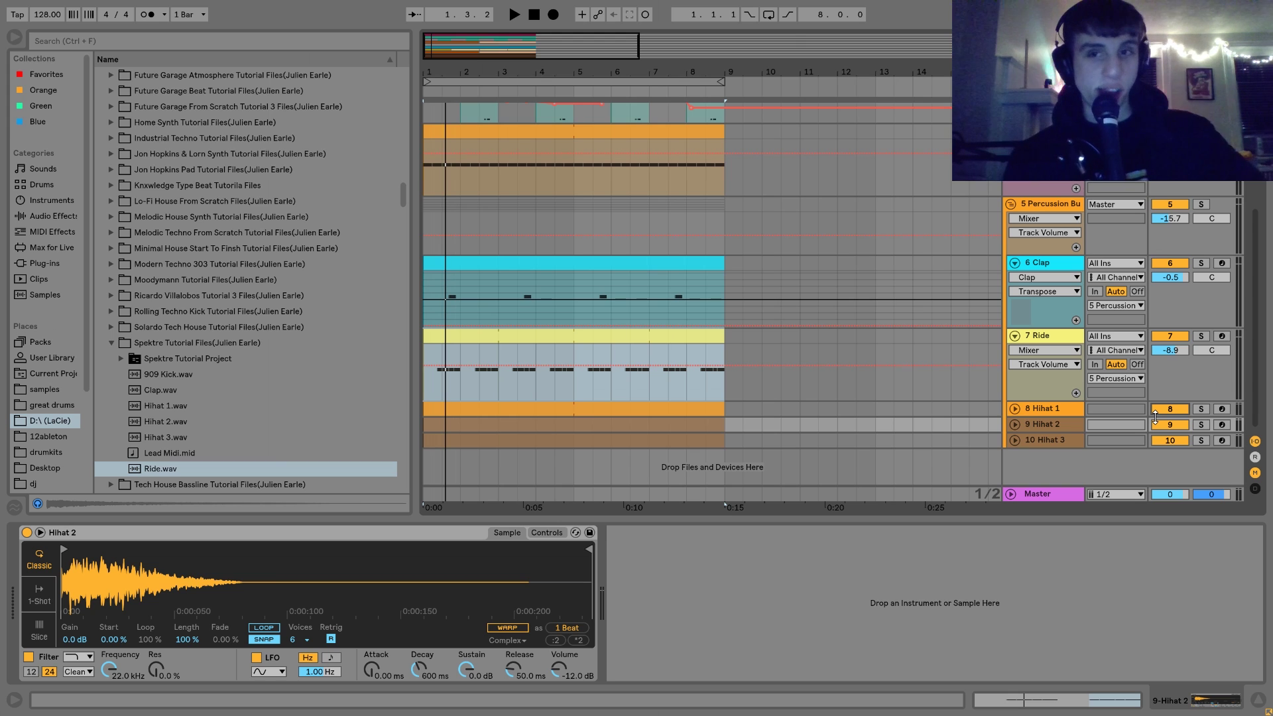
Step: Solo the Percussion Bus and play it with its EQ Eight, Compressor and Drum Buss bypassed
{"action": "left_click", "coordinate": [1055, 204]}
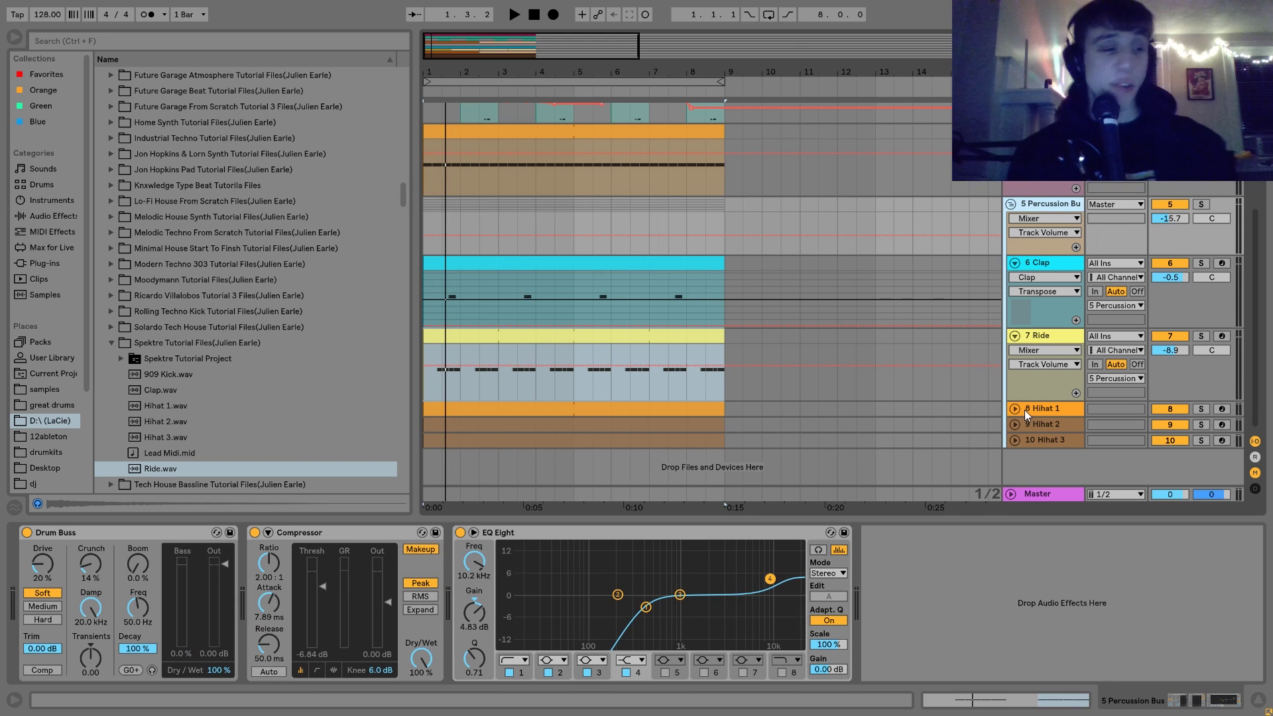
{"action": "left_click", "coordinate": [1203, 205]}
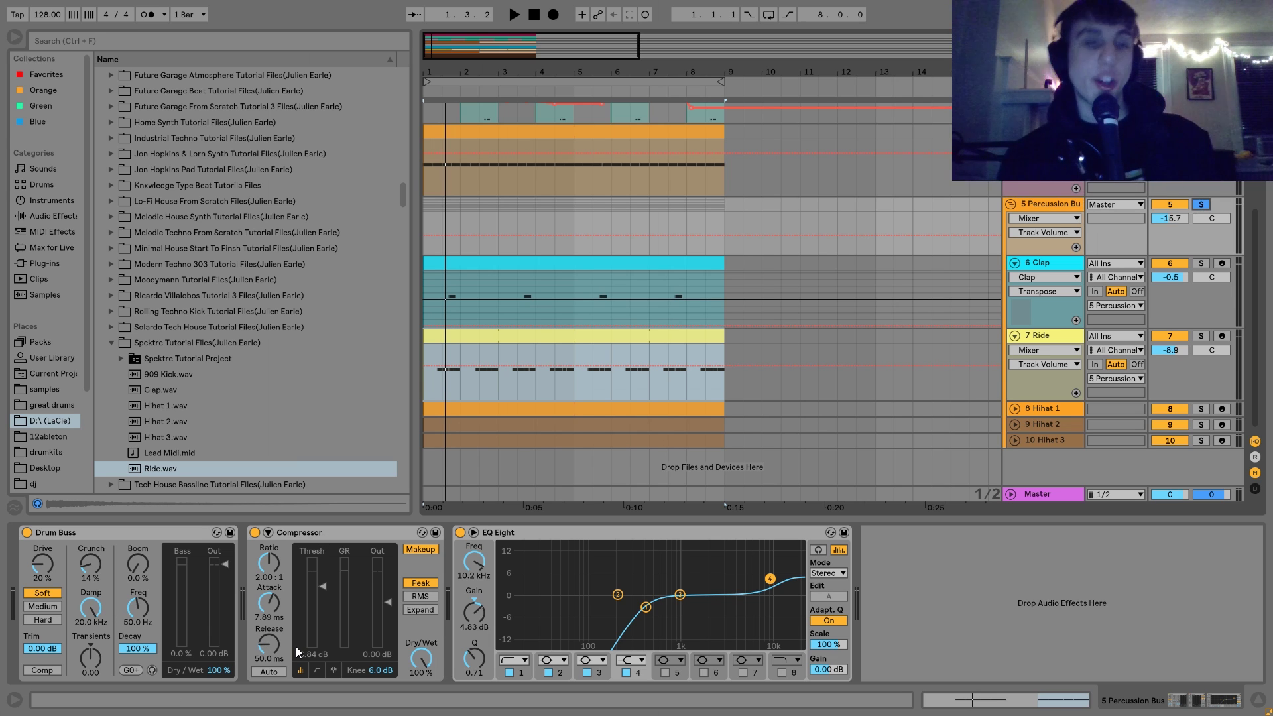
{"action": "left_click", "coordinate": [459, 533]}
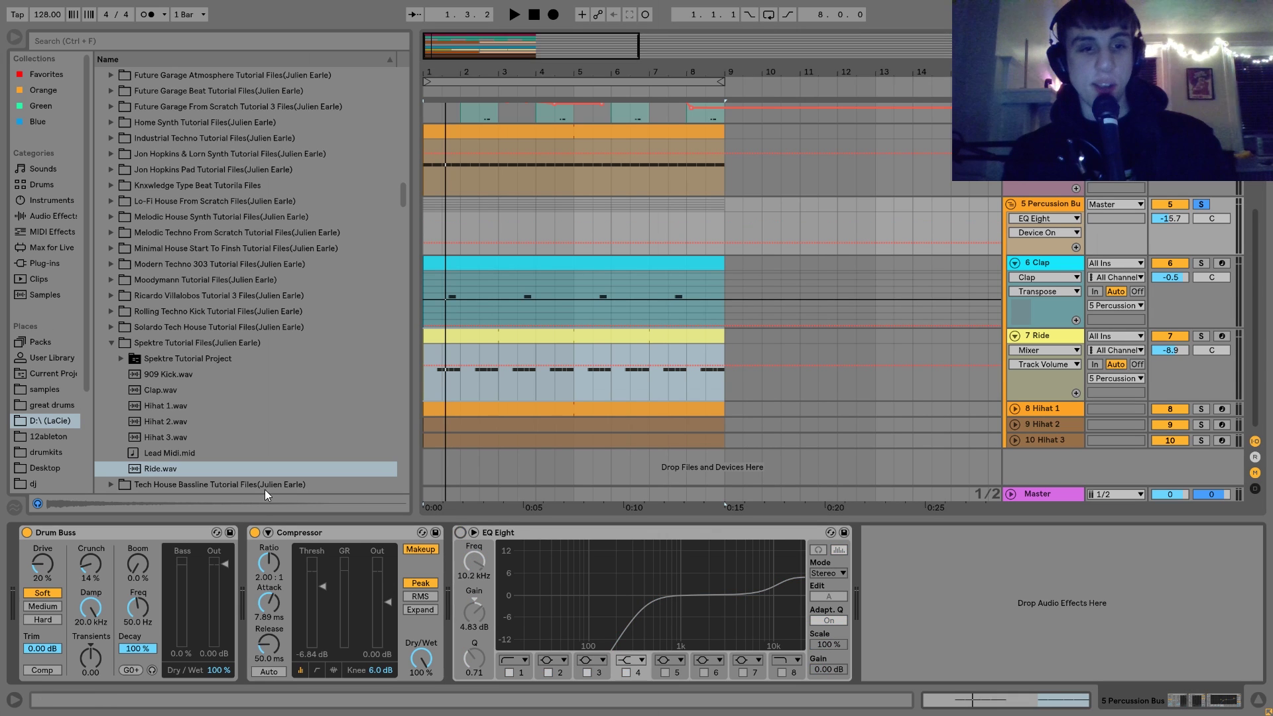
{"action": "left_click", "coordinate": [255, 533]}
{"action": "left_click", "coordinate": [27, 532]}
{"action": "key", "text": "space"}
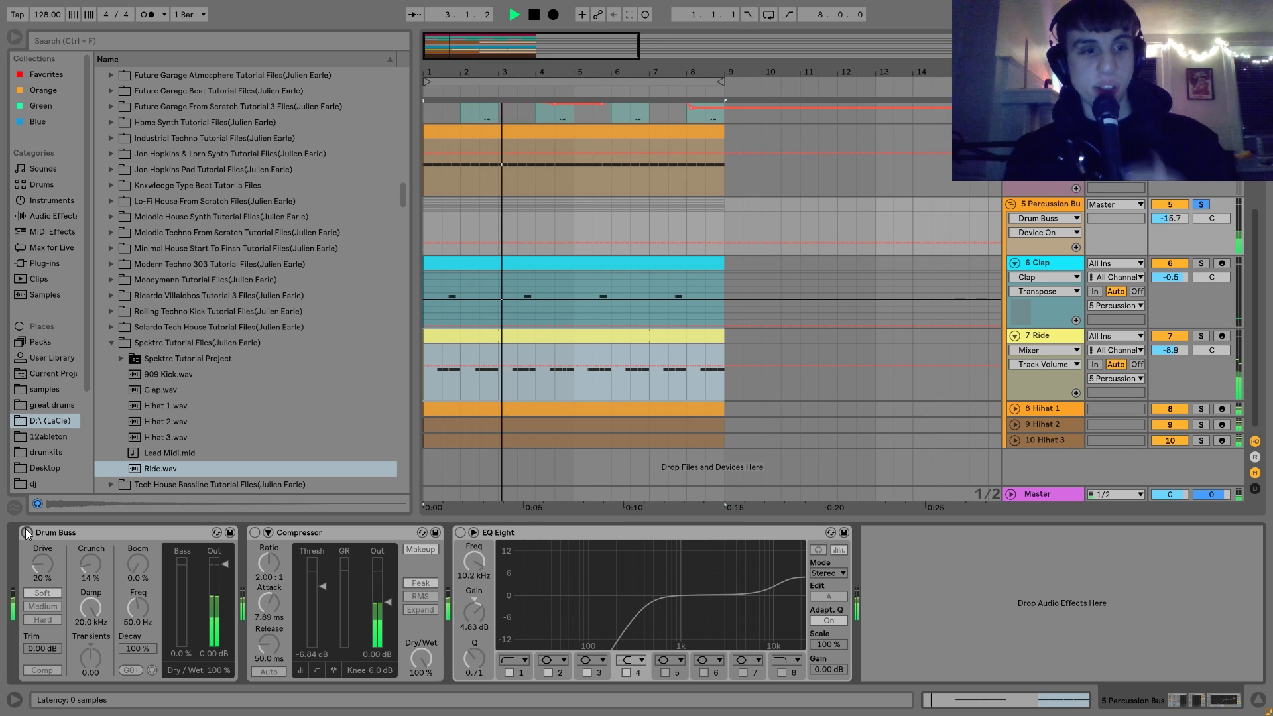
Step: Turn the Percussion Bus's Drum Buss back on and loop bars 1 to 8 to hear its effect
{"action": "left_click", "coordinate": [27, 533]}
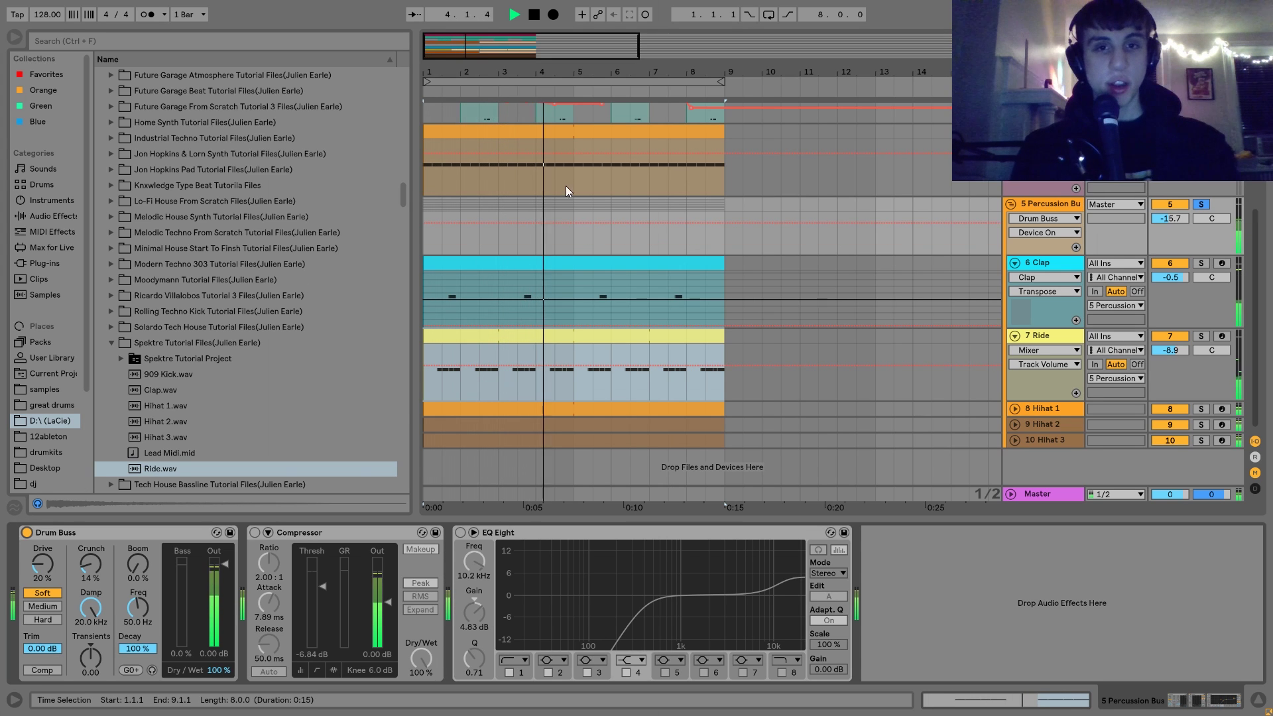
{"action": "left_click_drag", "start_coordinate": [720, 237], "coordinate": [408, 220]}
{"action": "key", "text": "space"}
{"action": "key", "text": "space"}
{"action": "key", "text": "space"}
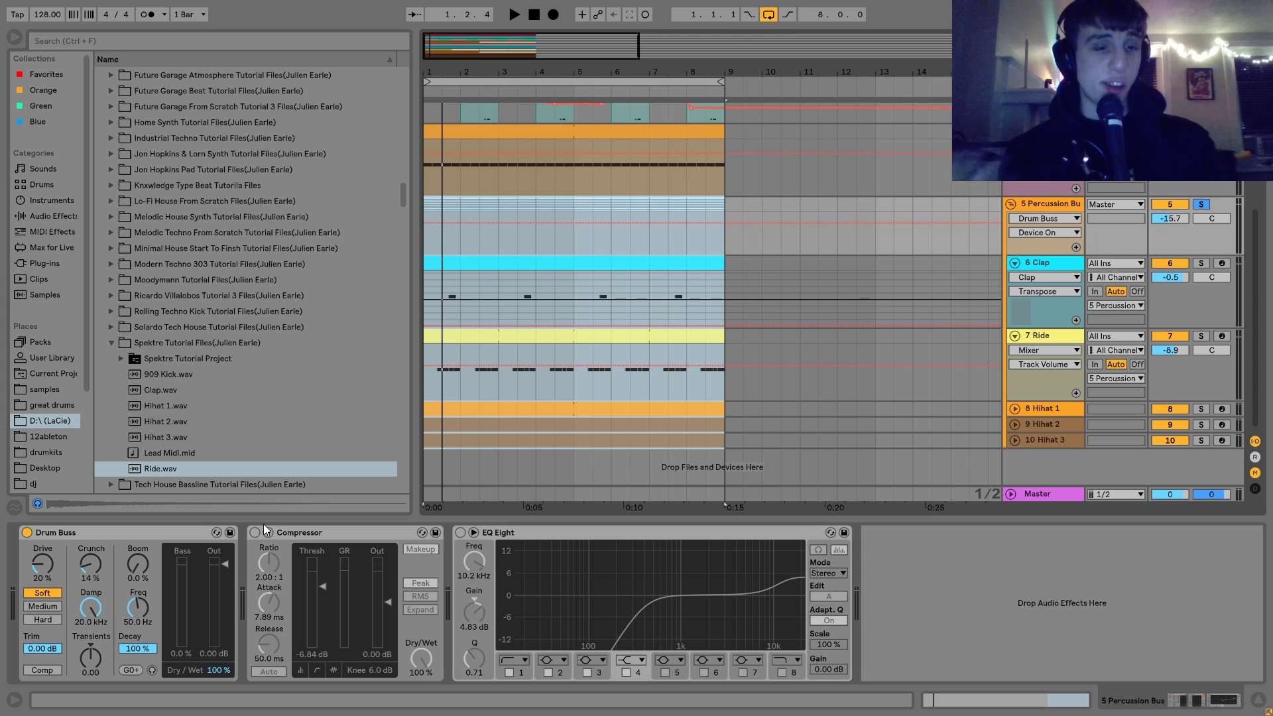
Step: Turn the Percussion Bus's Compressor back on during playback to hear how it changes the percussion
{"action": "key", "text": "space"}
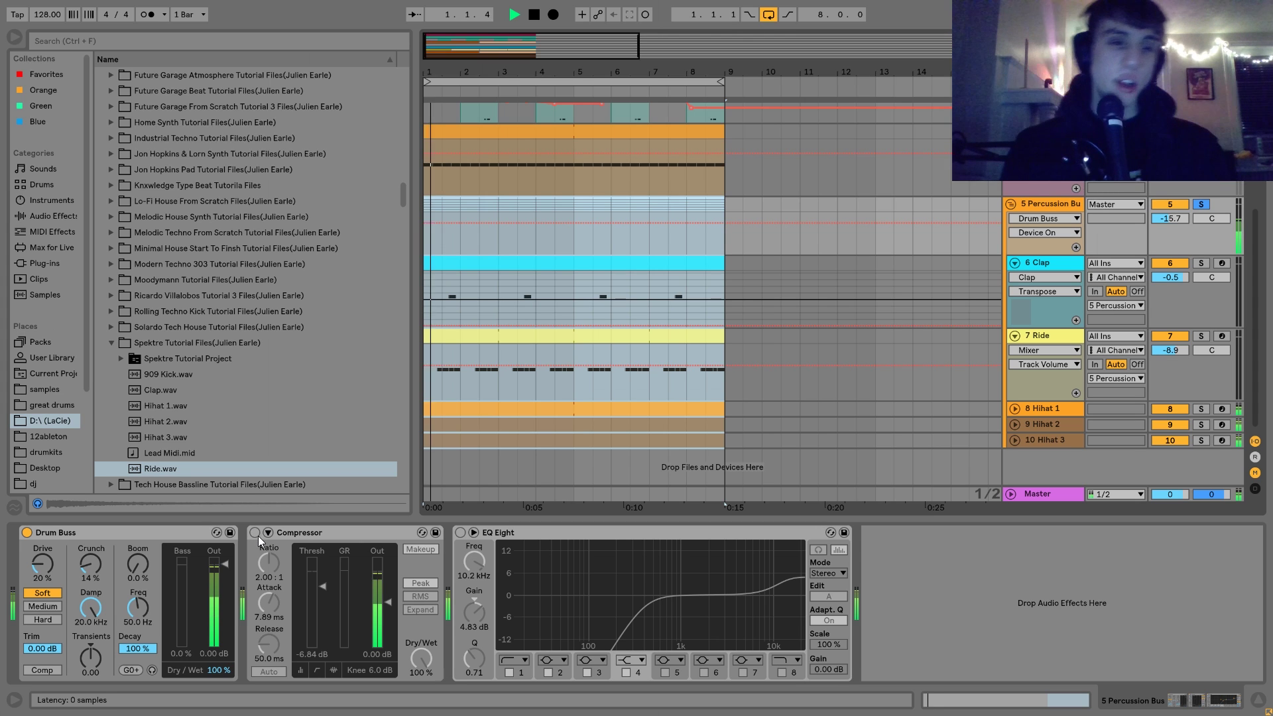
{"action": "left_click", "coordinate": [253, 536]}
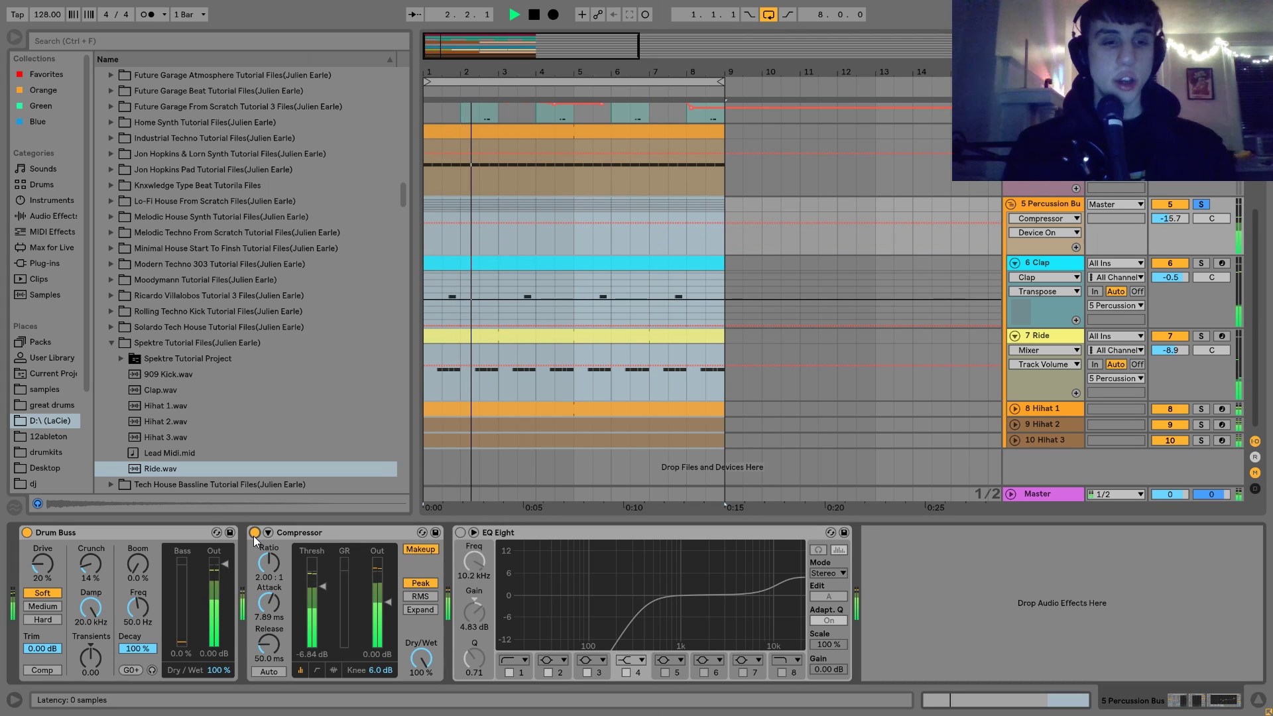
{"action": "key", "text": "space"}
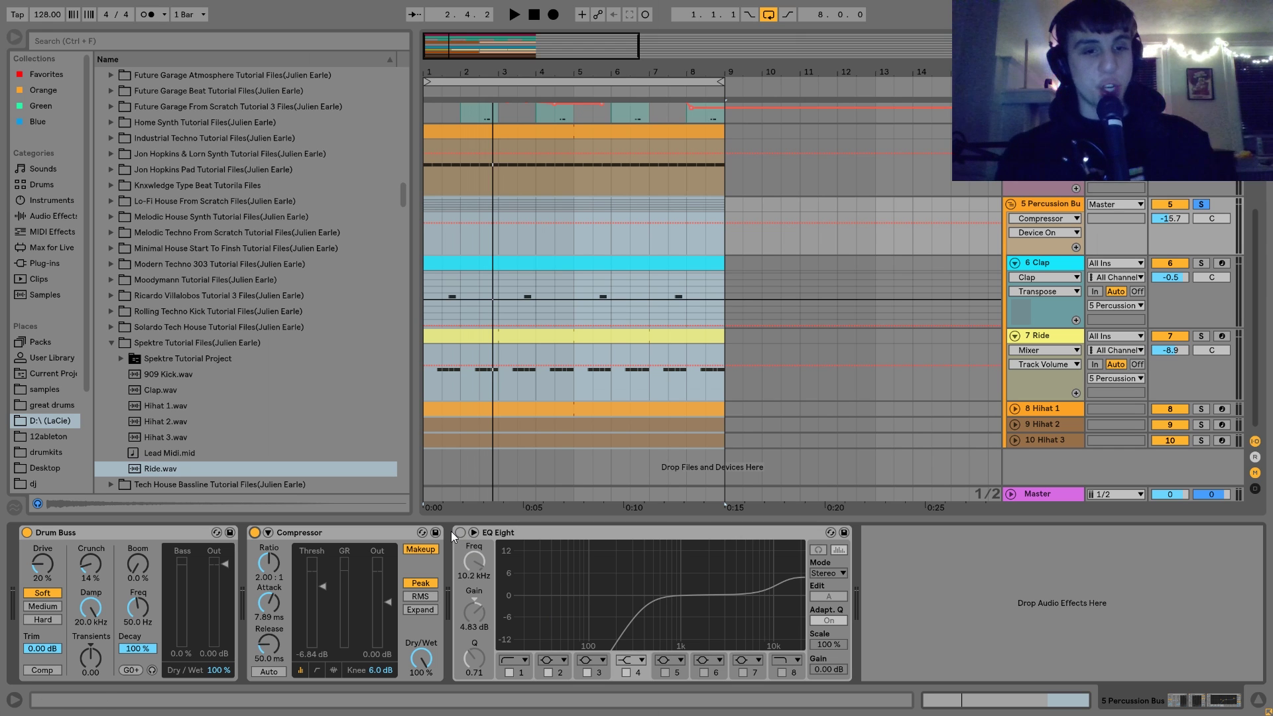
Step: Enable the Percussion Bus's EQ Eight during playback and replay from bar 1 to hear the equalized percussion
{"action": "key", "text": "space"}
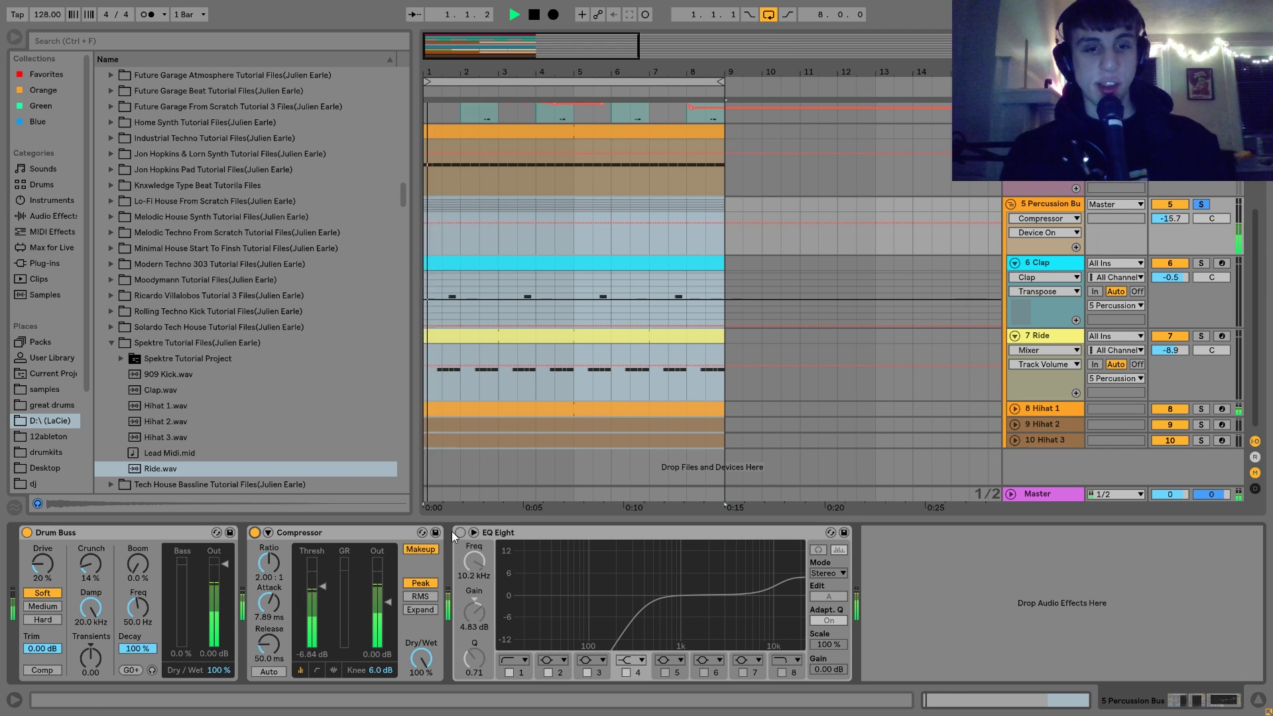
{"action": "left_click", "coordinate": [459, 532]}
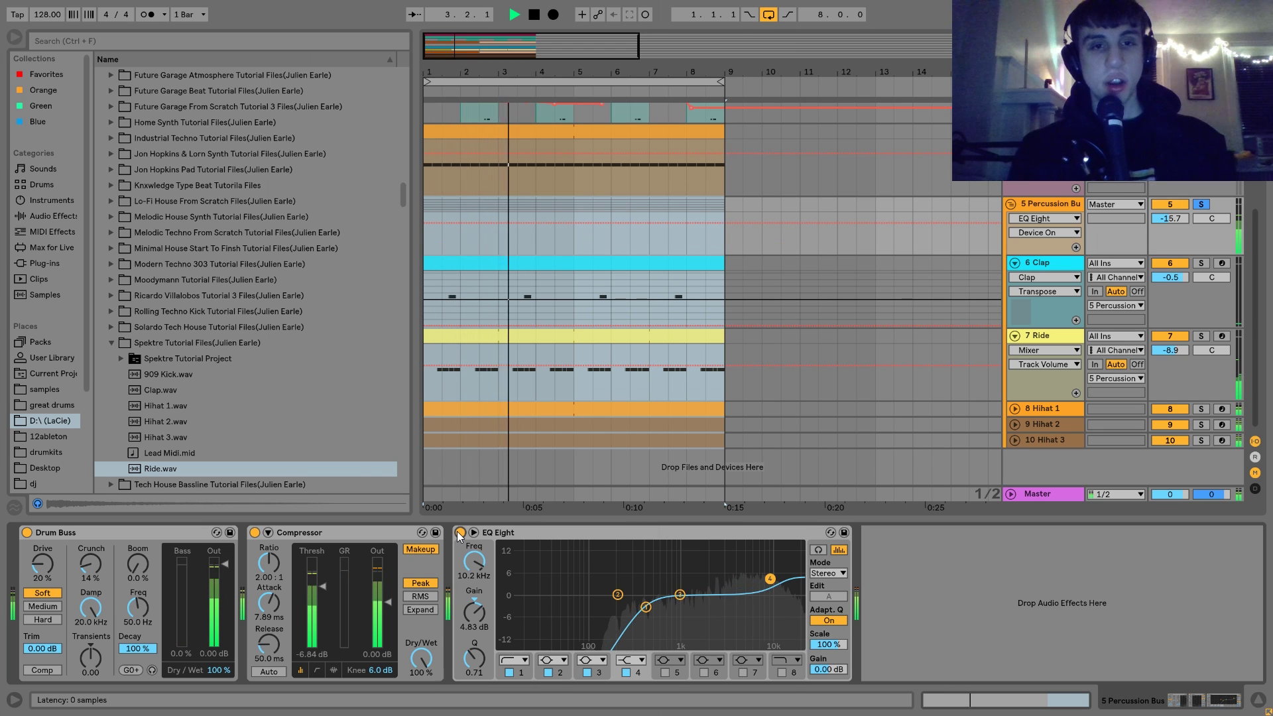
{"action": "key", "text": "space"}
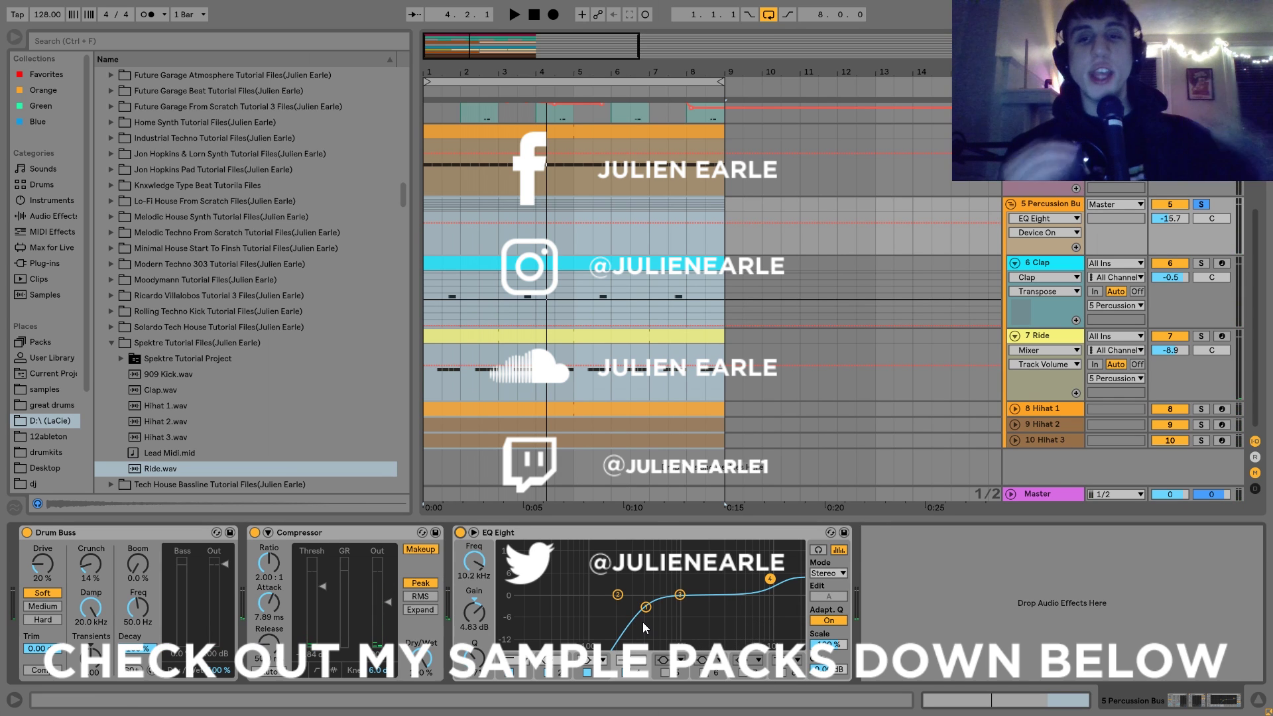
{"action": "key", "text": "space"}
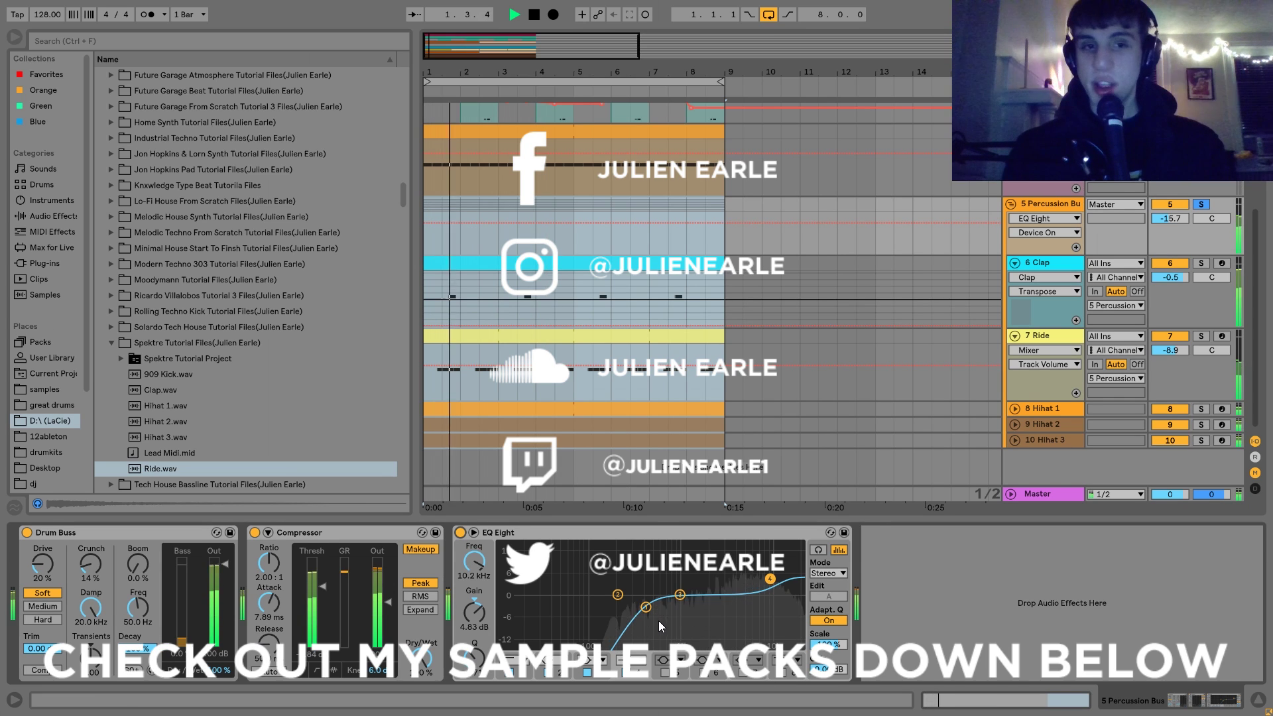
{"action": "key", "text": "space"}
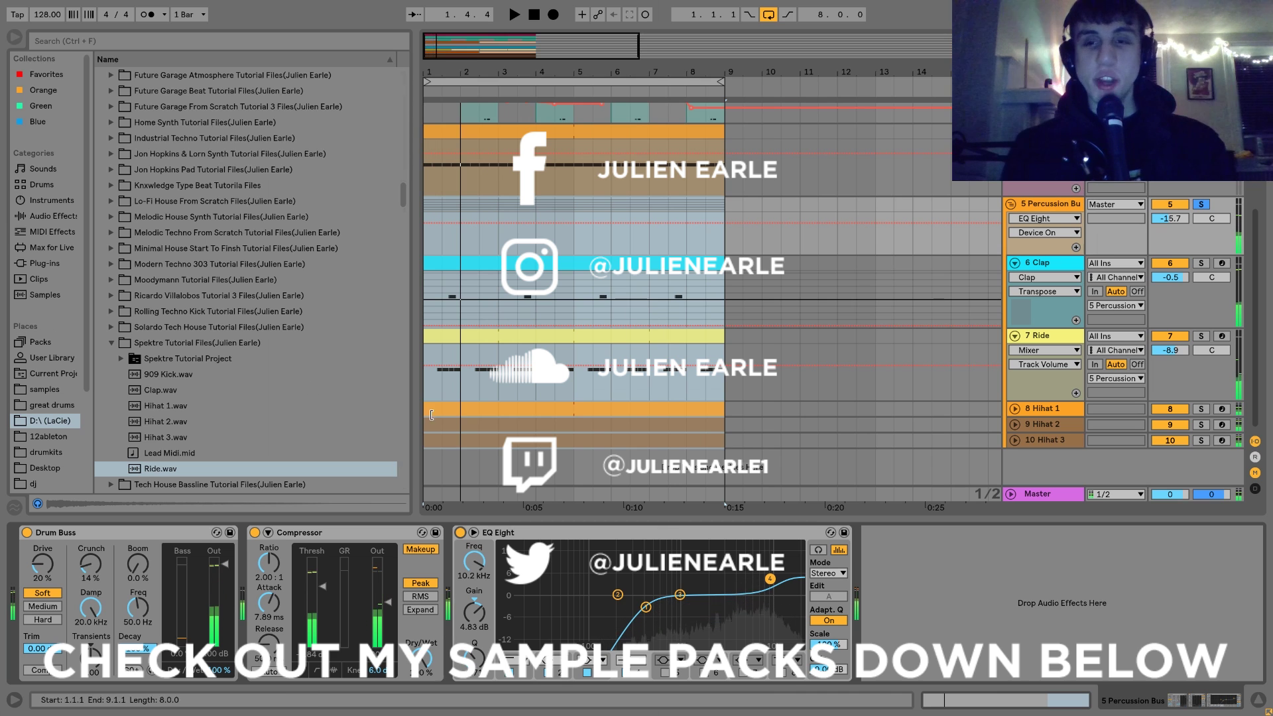
Step: Bypass the Percussion Bus's EQ Eight and replay from bar 1 to compare the sound without it
{"action": "left_click", "coordinate": [460, 533]}
{"action": "key", "text": "space"}
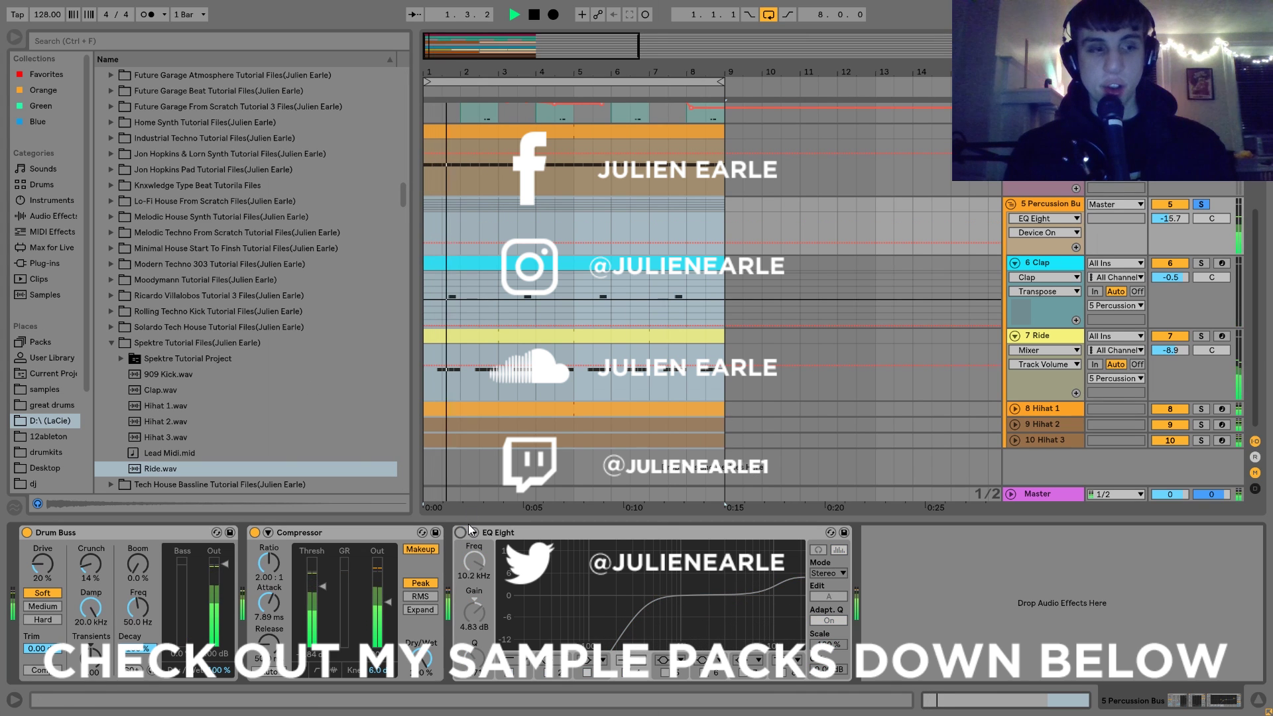
{"action": "key", "text": "space"}
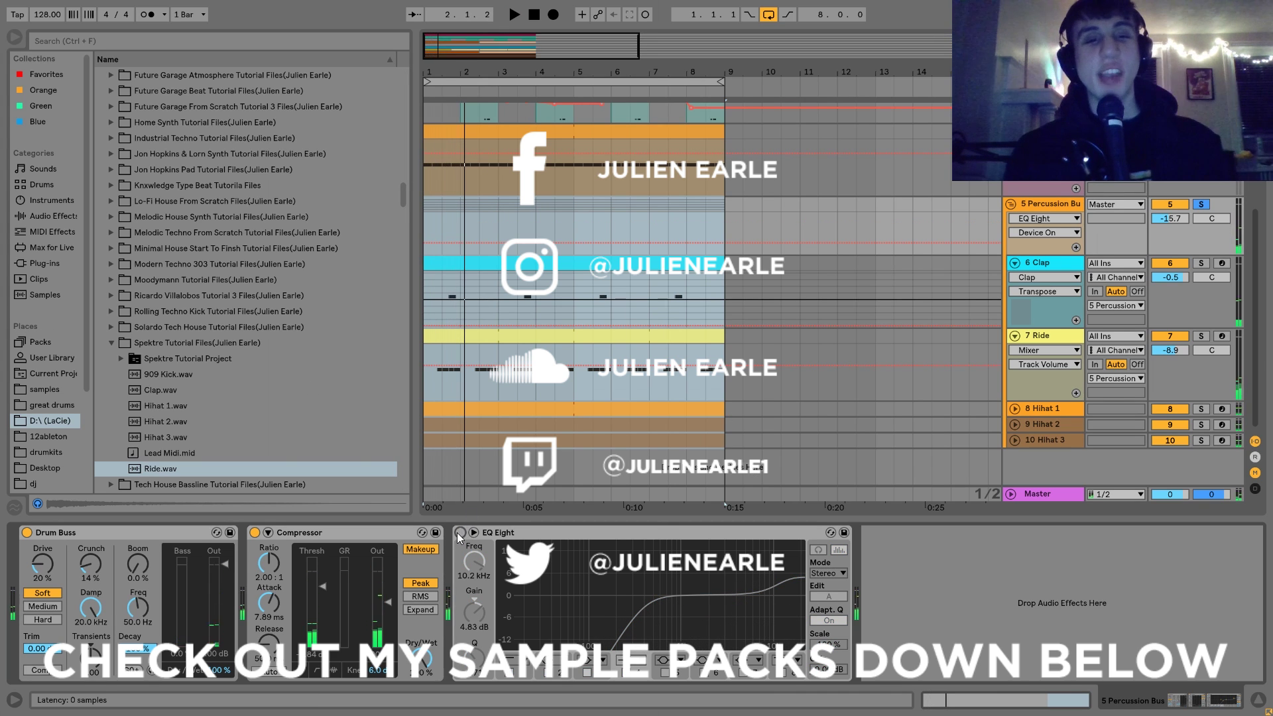